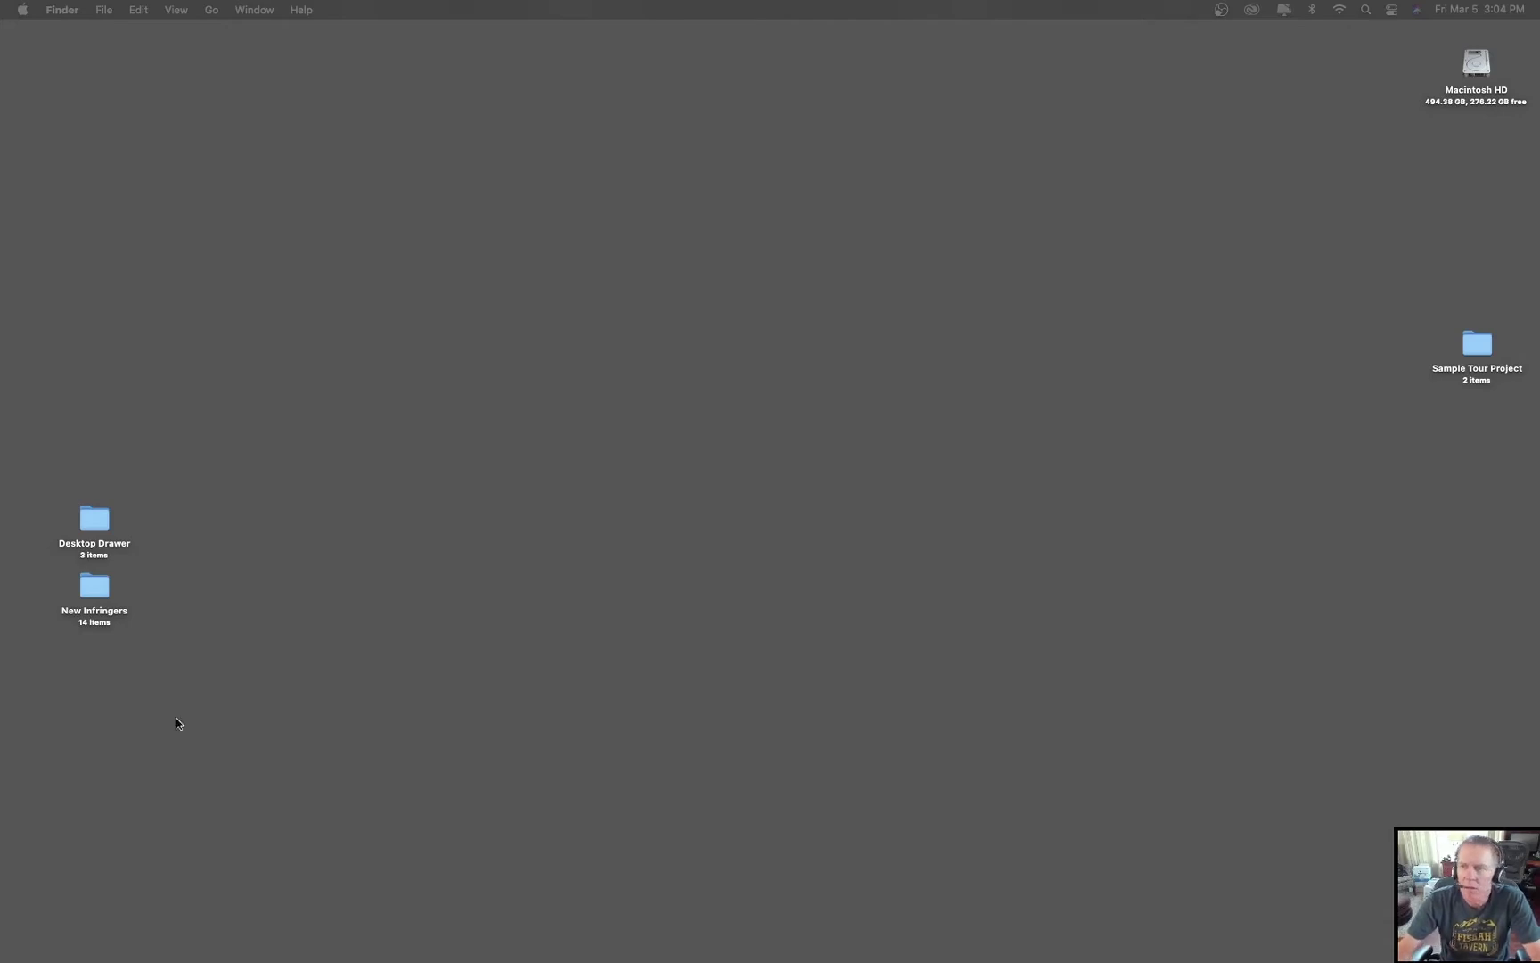
# Step: Open the Applications folder from the Go menu and select RICOH THETA File Transfer for Mac
pyautogui.click(212, 9)
pyautogui.moveTo(251, 299)
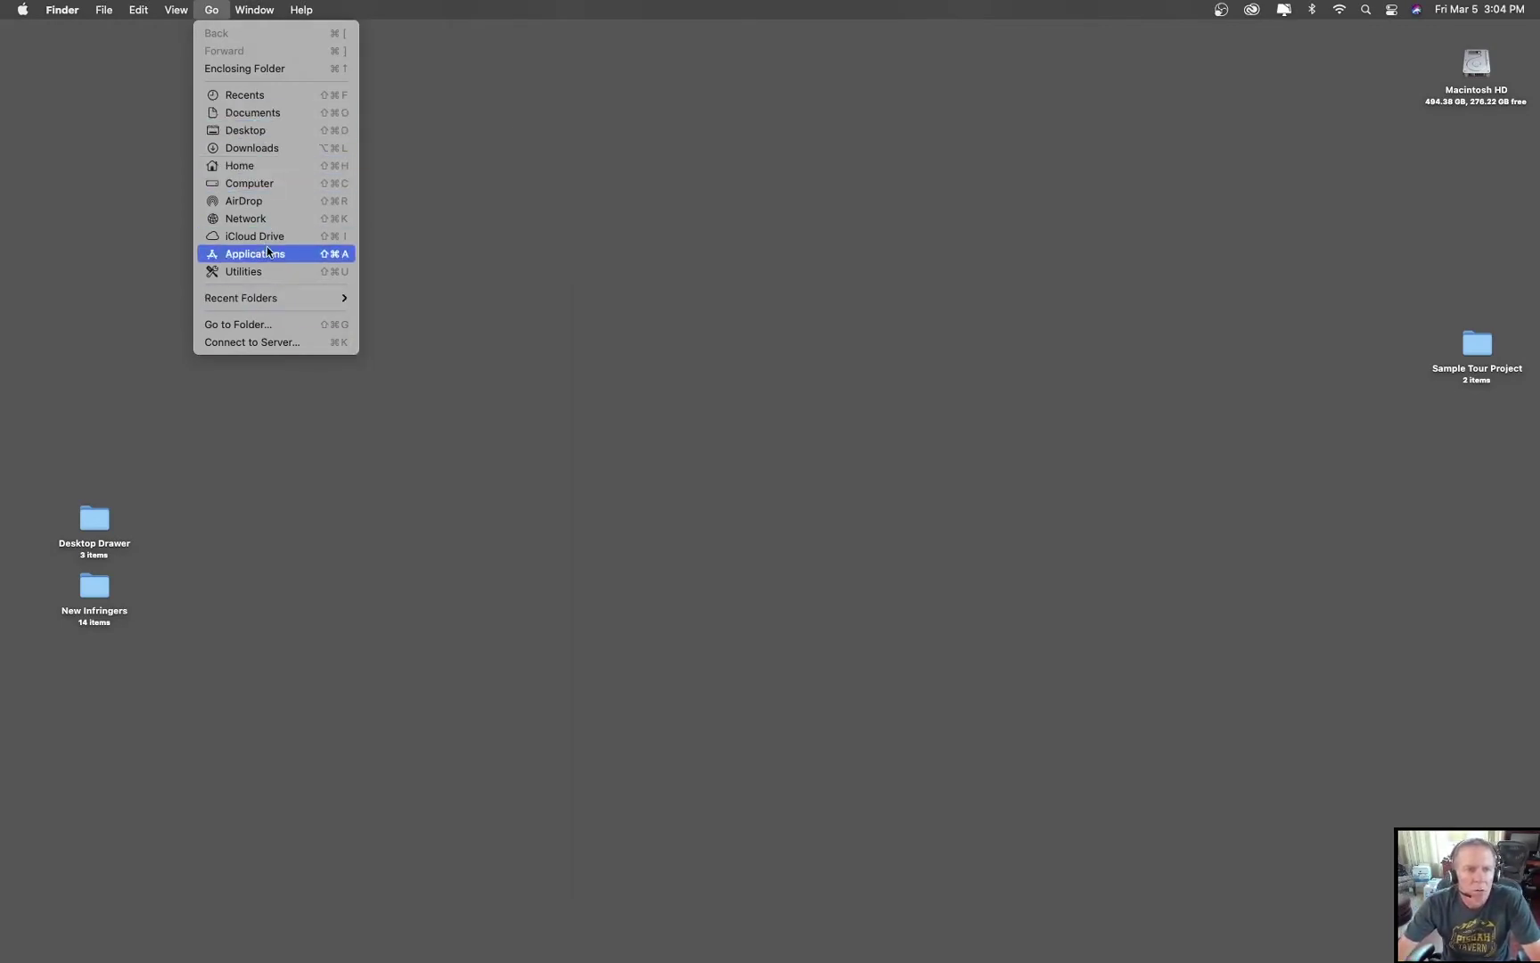
pyautogui.click(266, 253)
pyautogui.scroll(-10, 654, 578)
pyautogui.scroll(-5, 600, 585)
pyautogui.click(613, 594)
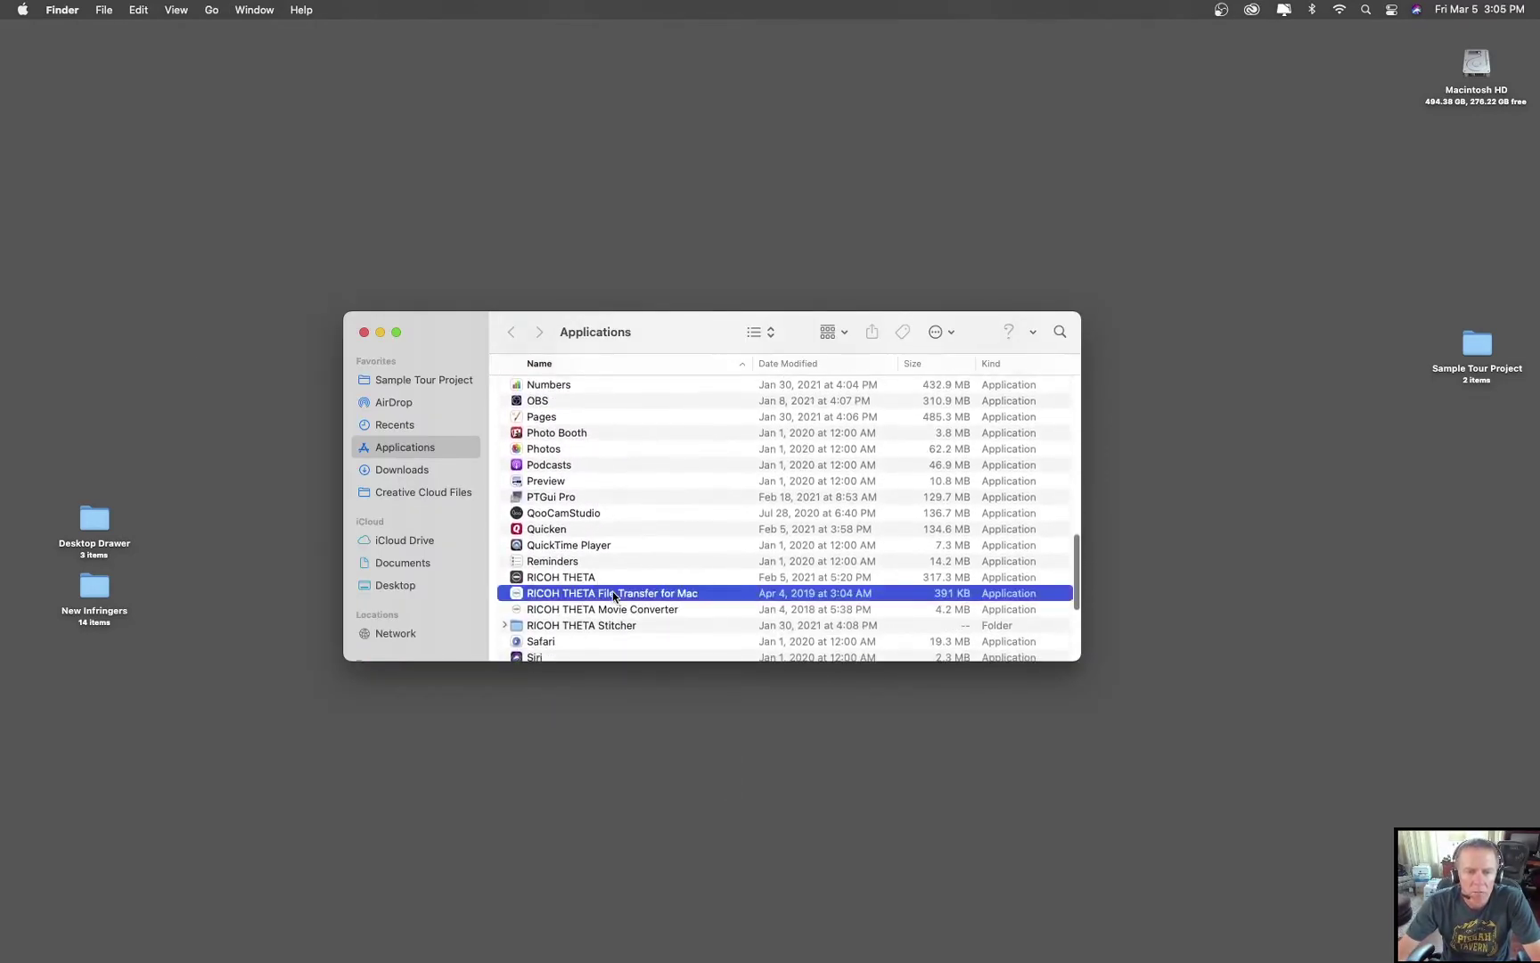
# Step: Launch RICOH THETA File Transfer for Mac and browse the camera's DCIM file list
pyautogui.doubleClick(614, 593)
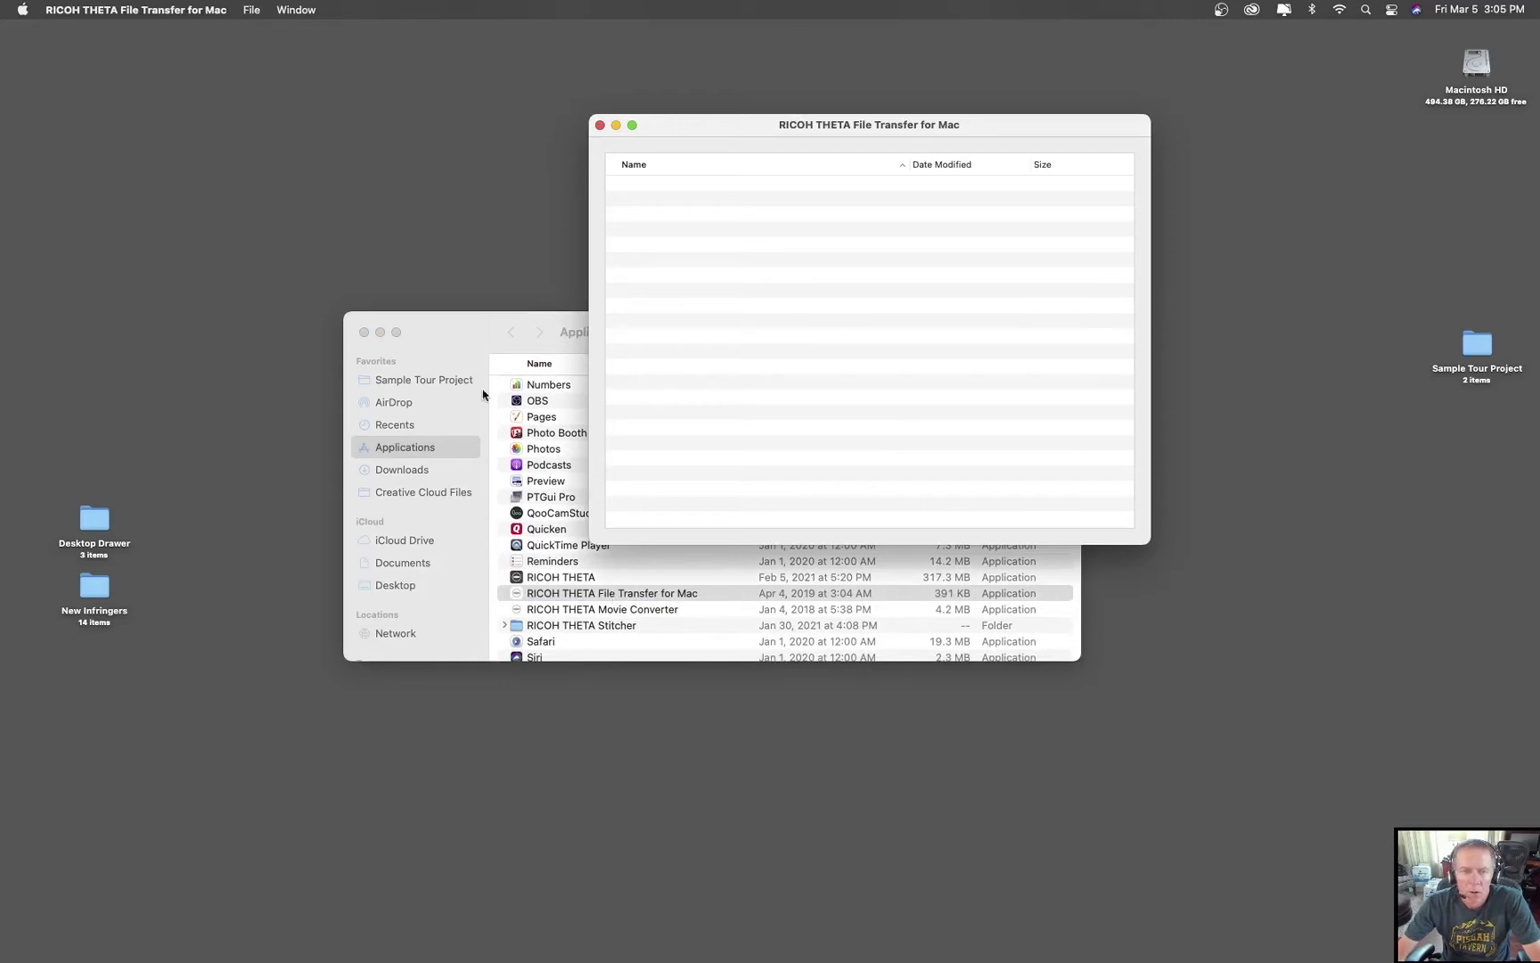
pyautogui.moveTo(455, 330); pyautogui.dragTo(476, 592)
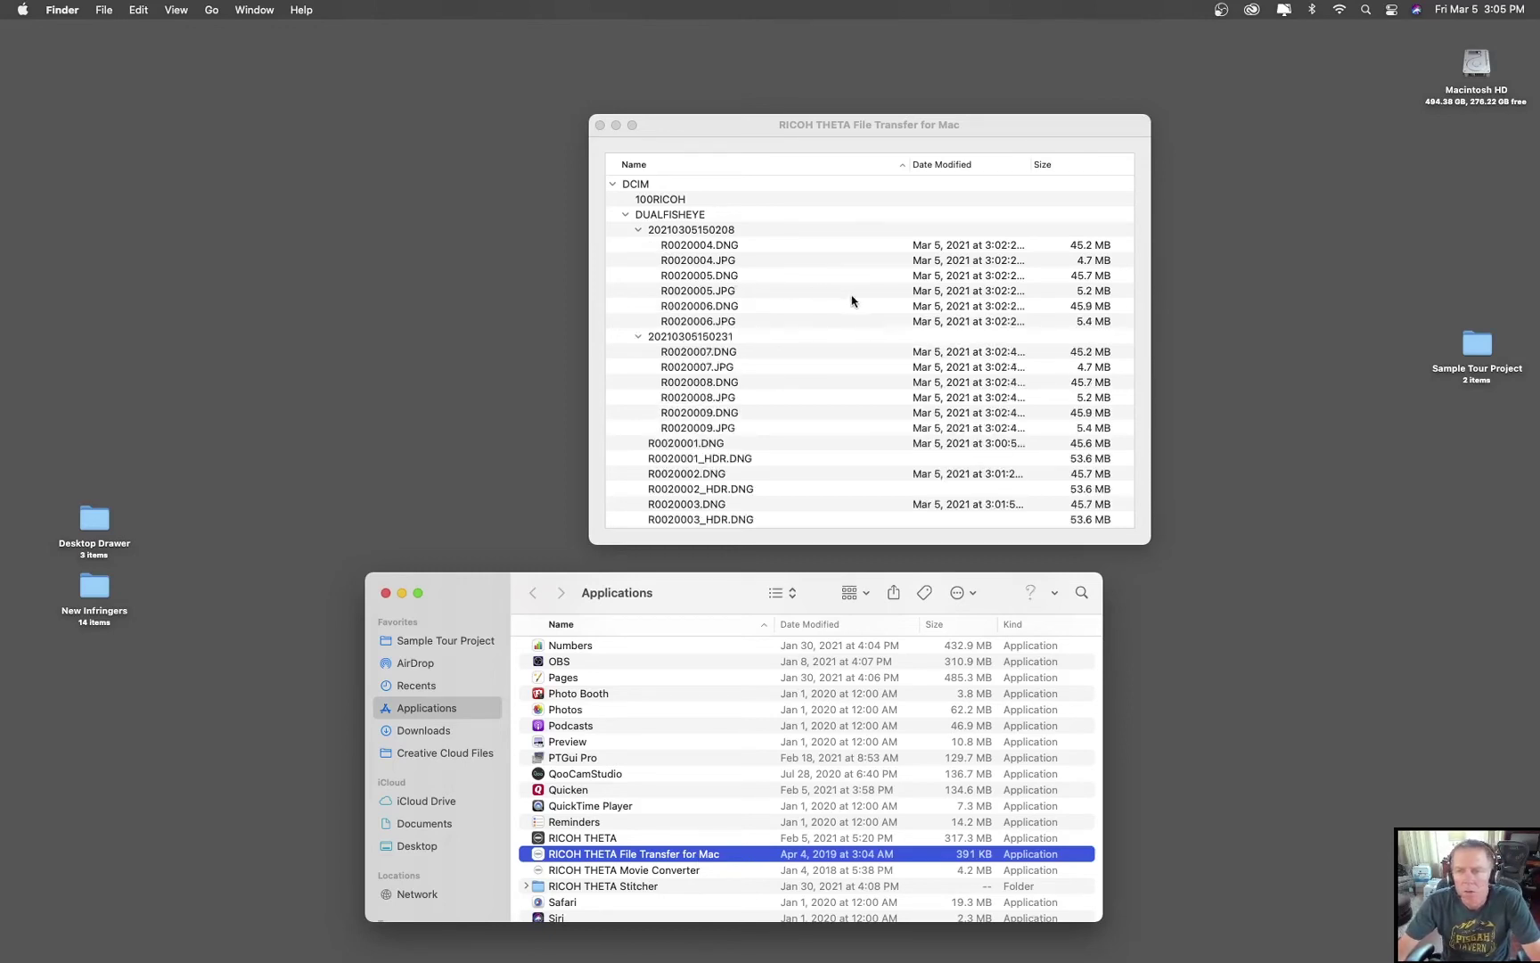
pyautogui.scroll(-1, 733, 302)
pyautogui.scroll(2, 733, 302)
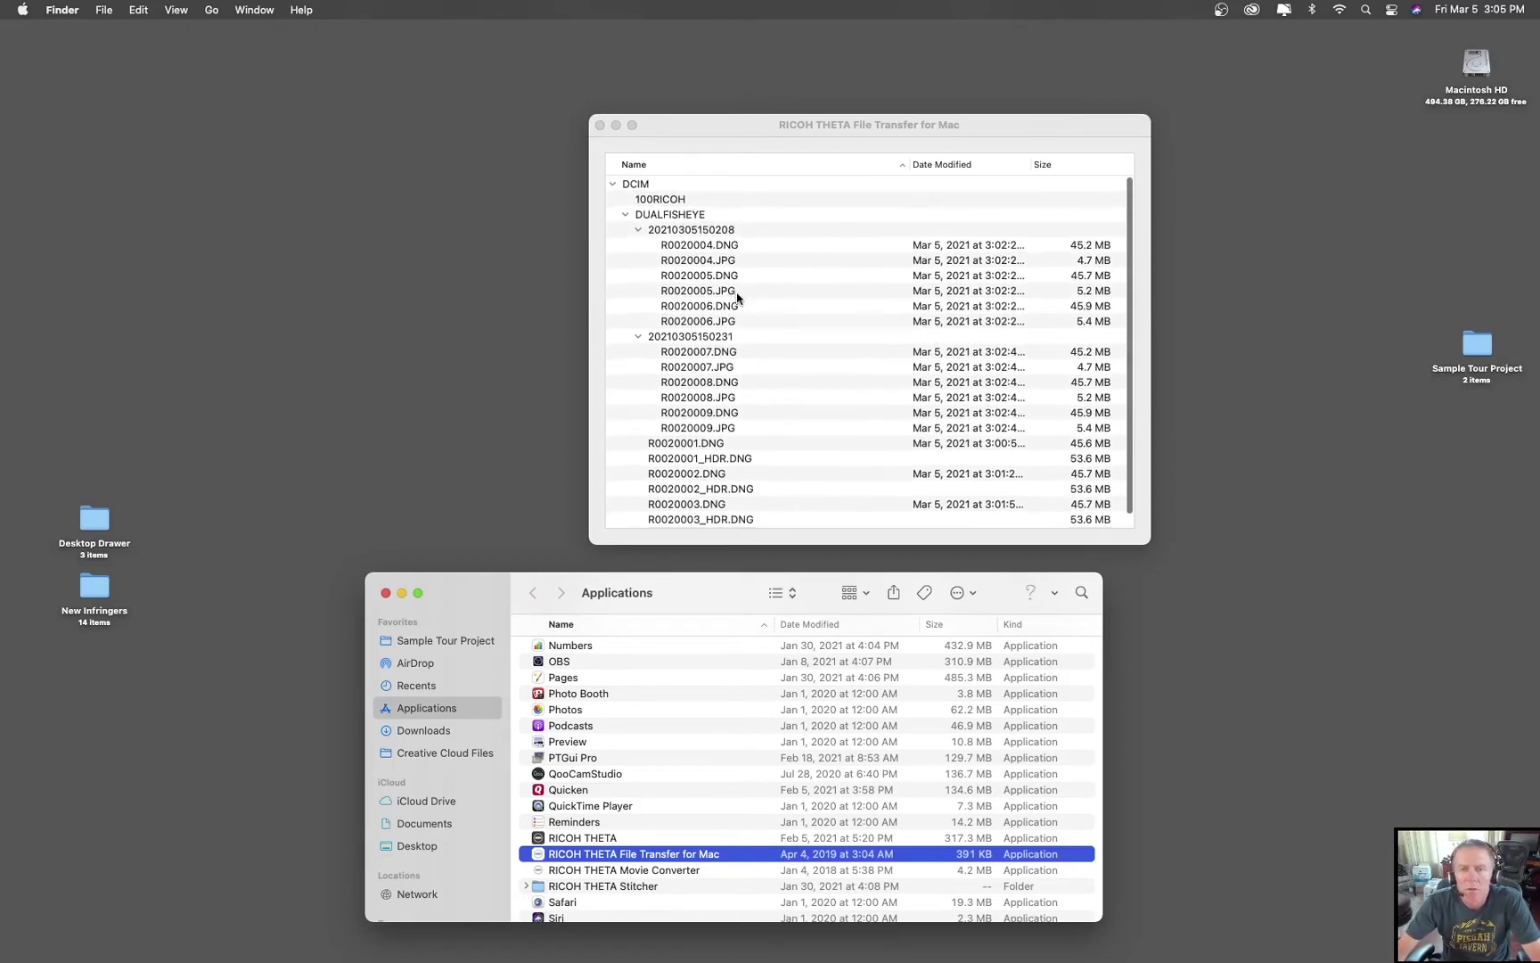
pyautogui.scroll(-1, 735, 283)
pyautogui.scroll(1, 733, 282)
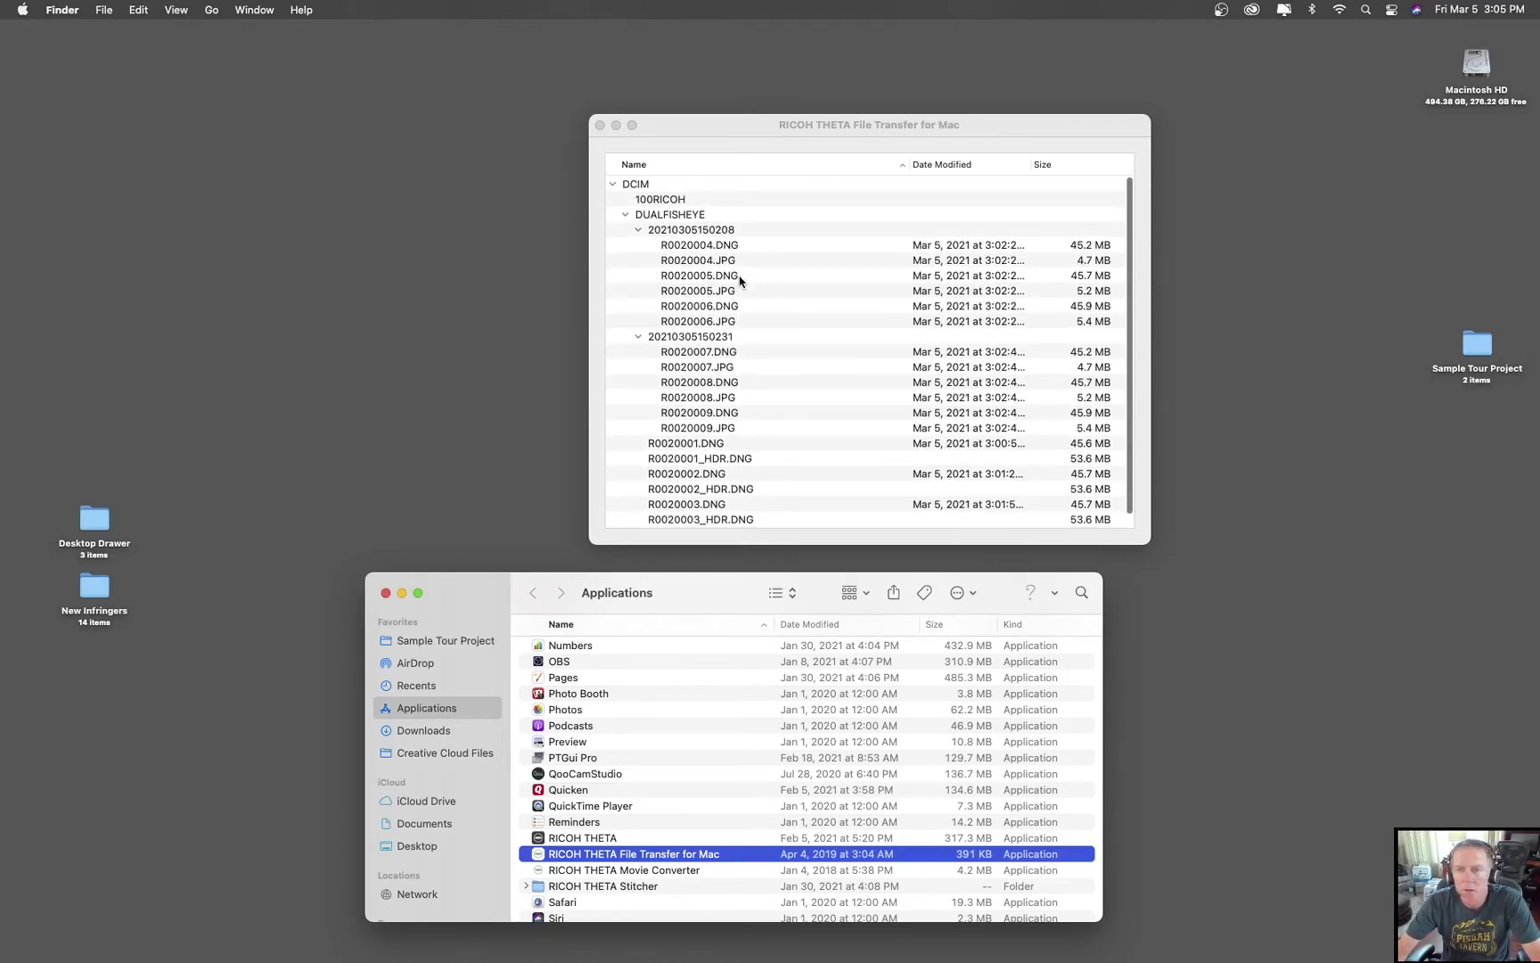
pyautogui.click(639, 230)
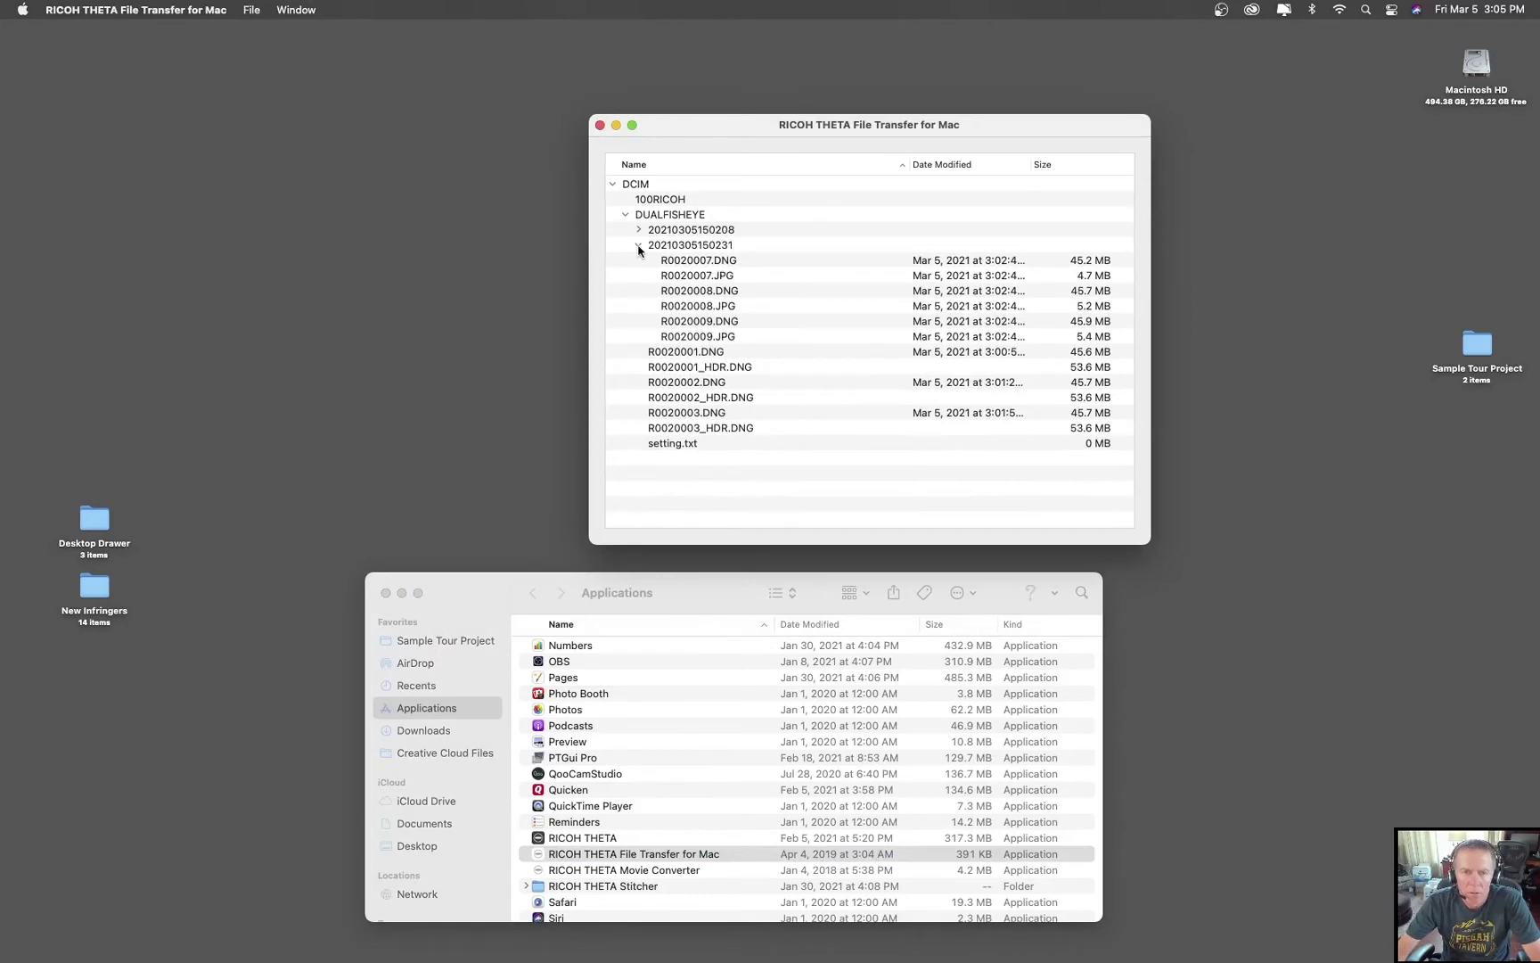
pyautogui.click(638, 246)
pyautogui.click(688, 231)
pyautogui.rightClick(688, 233)
pyautogui.click(660, 245)
pyautogui.click(660, 245)
pyautogui.rightClick(660, 246)
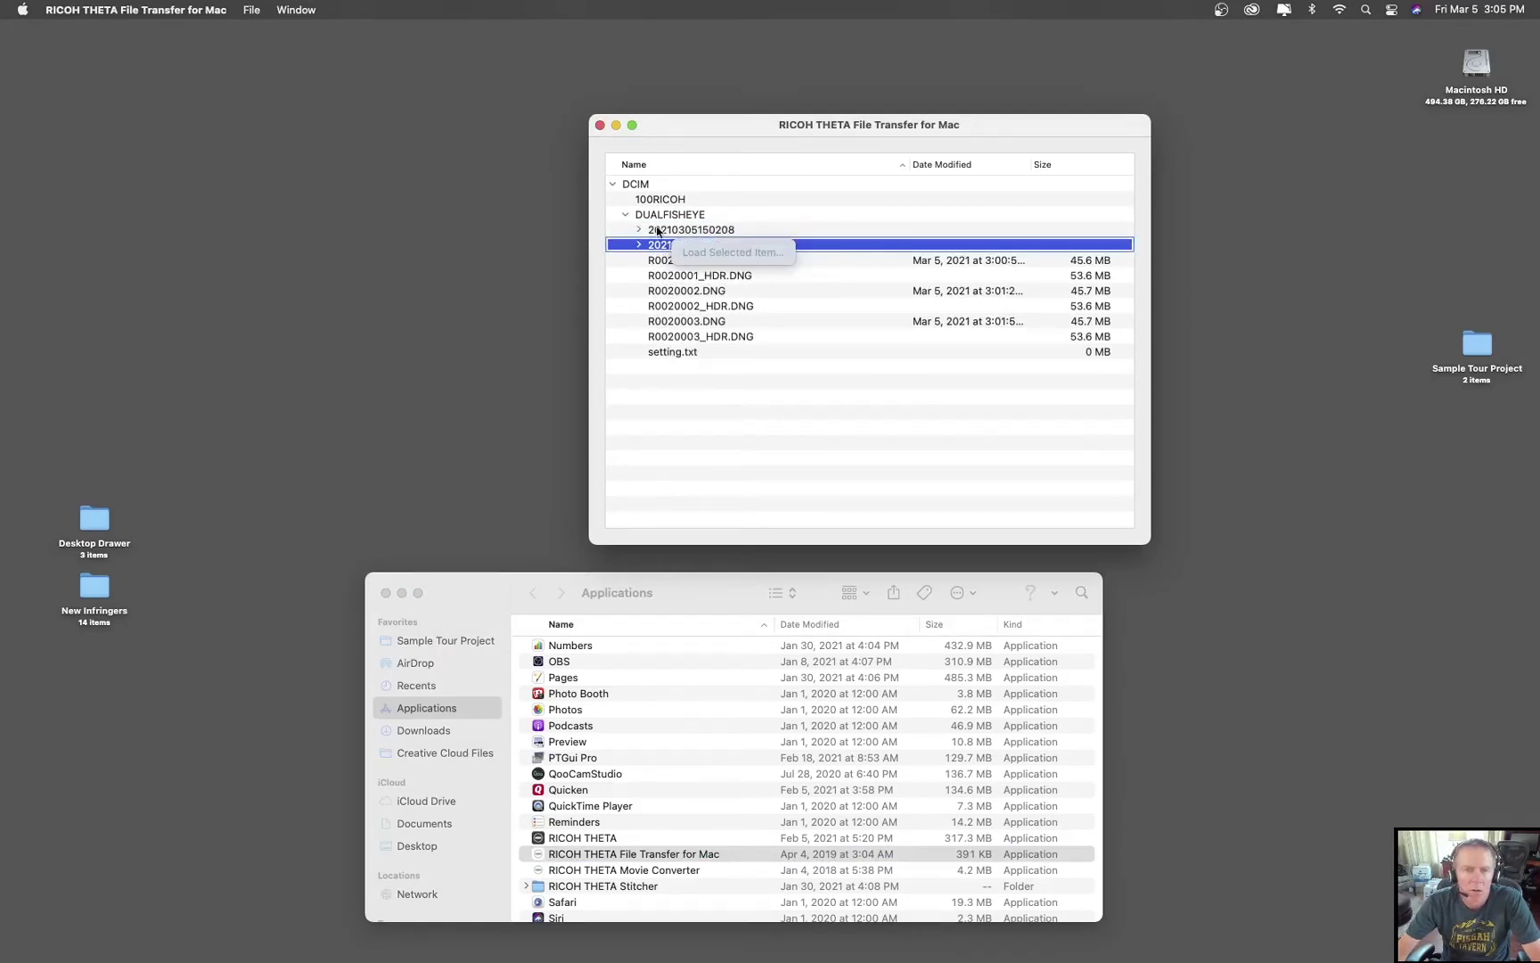
# Step: Select R0020001_HDR.DNG, check the File menu without loading, then quit the app
pyautogui.click(712, 277)
pyautogui.click(253, 10)
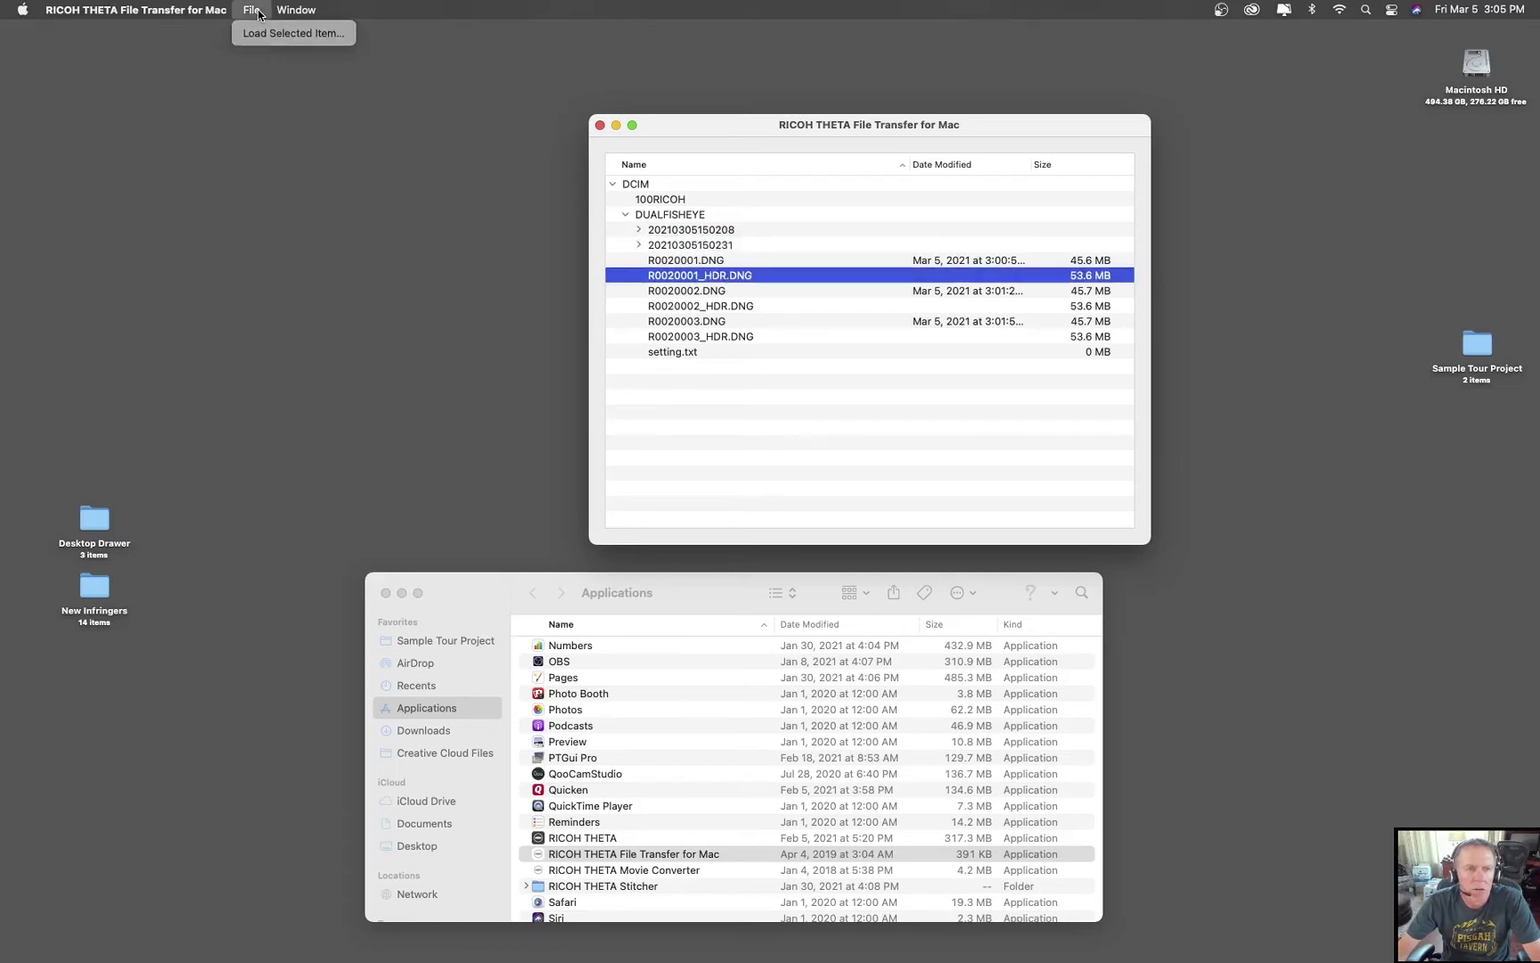
pyautogui.click(347, 31)
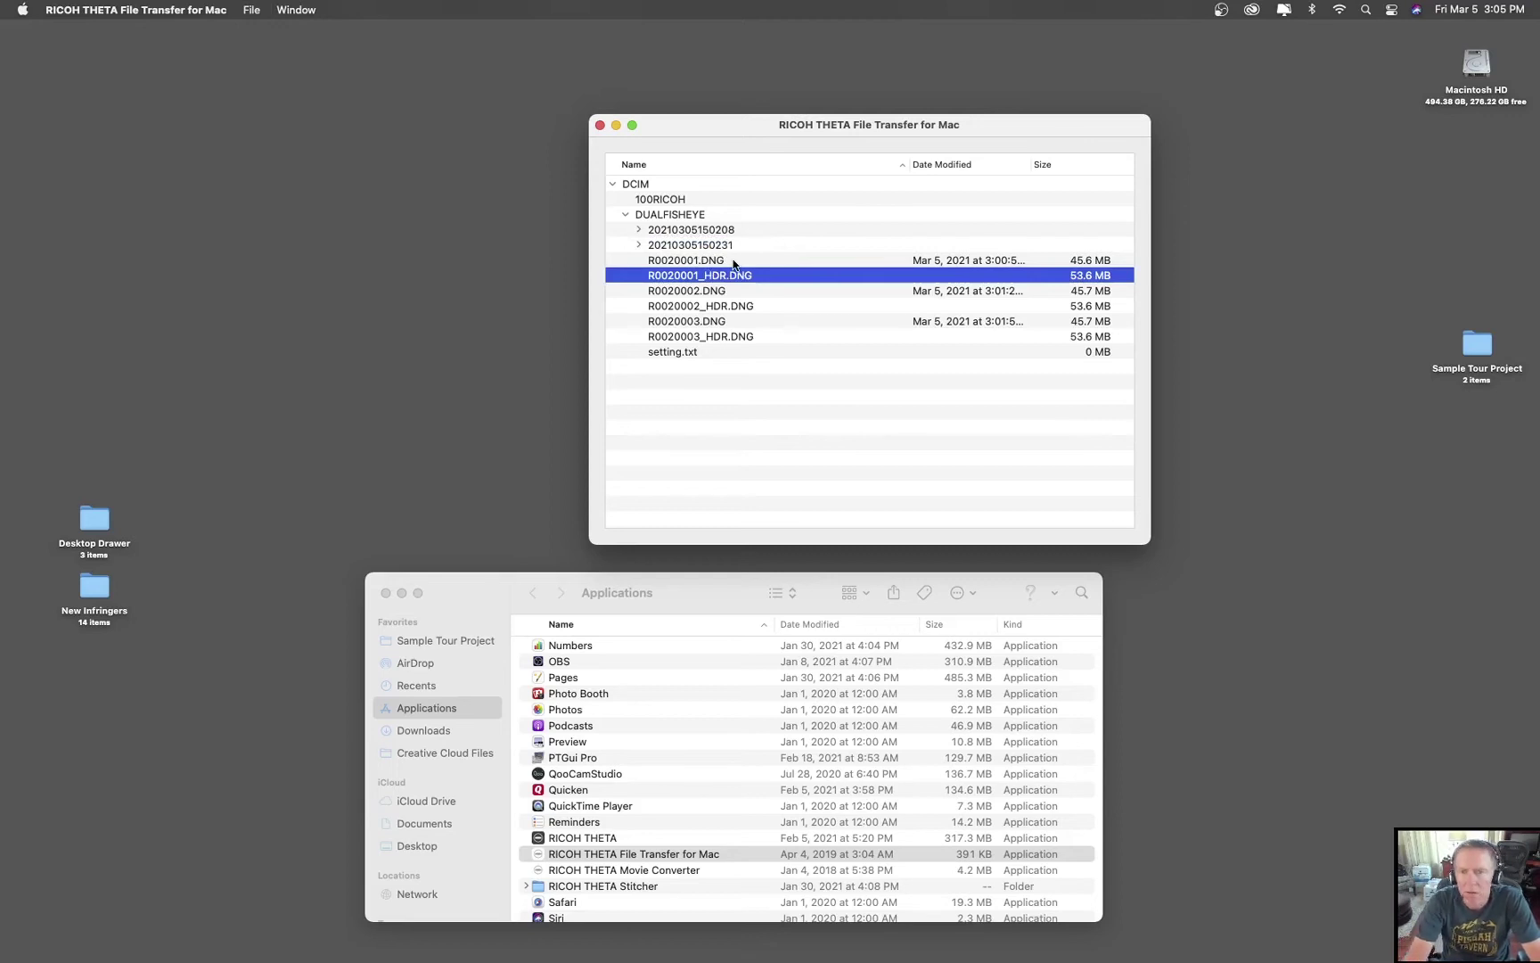
pyautogui.moveTo(728, 126); pyautogui.dragTo(629, 89)
pyautogui.press('super+q')
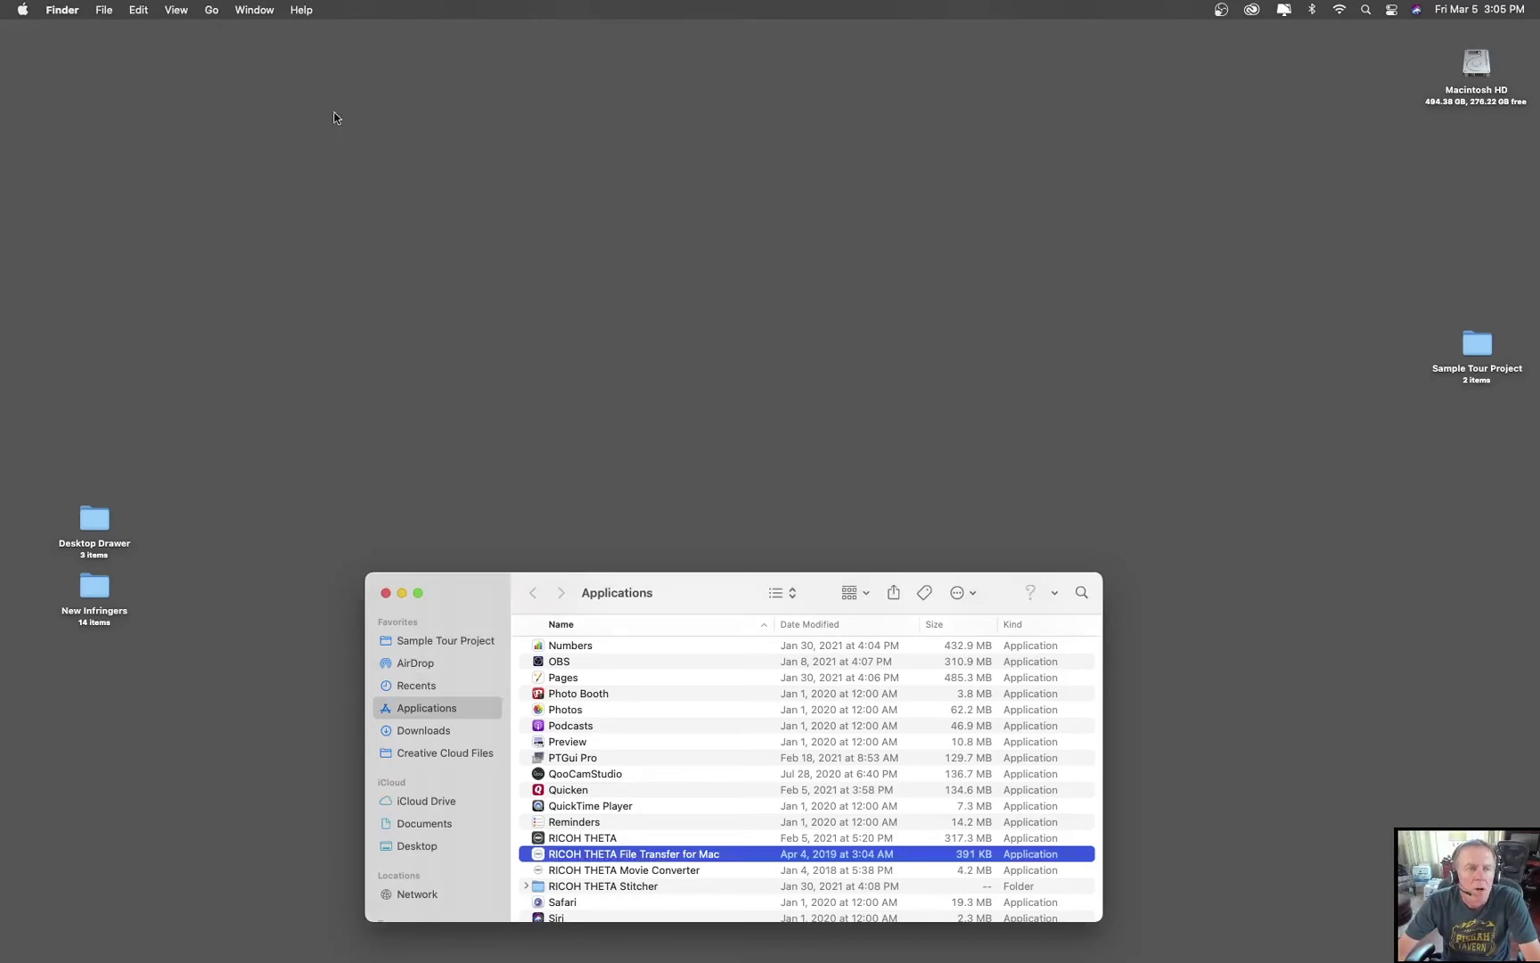
# Step: Scroll up the Applications list and launch Image Capture
pyautogui.scroll(5, 642, 745)
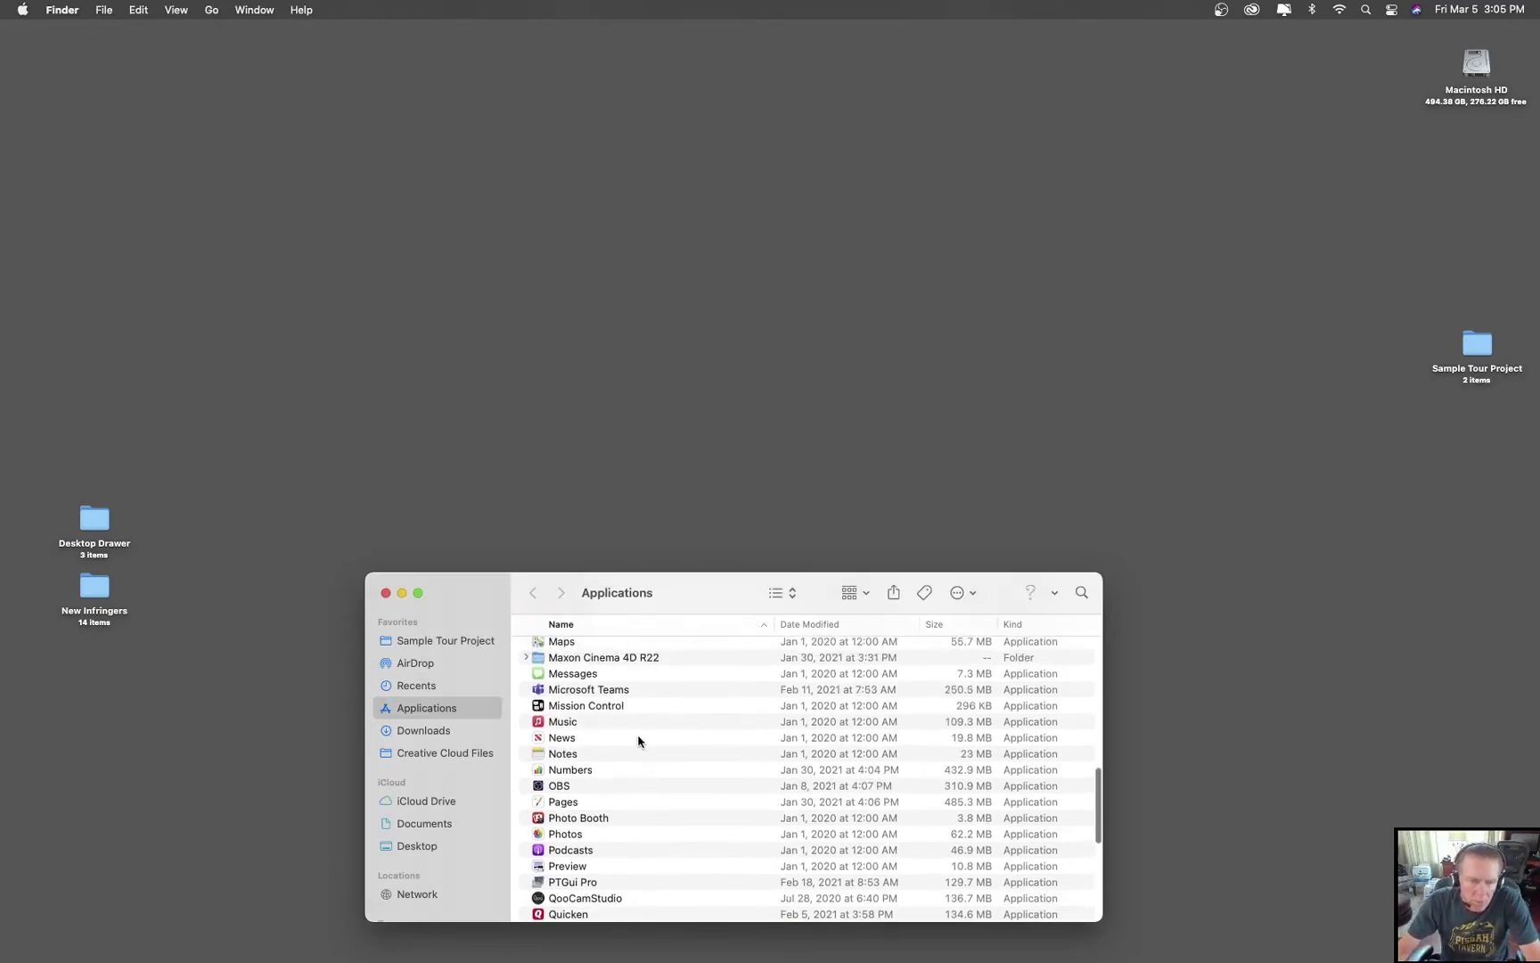
pyautogui.scroll(3, 635, 746)
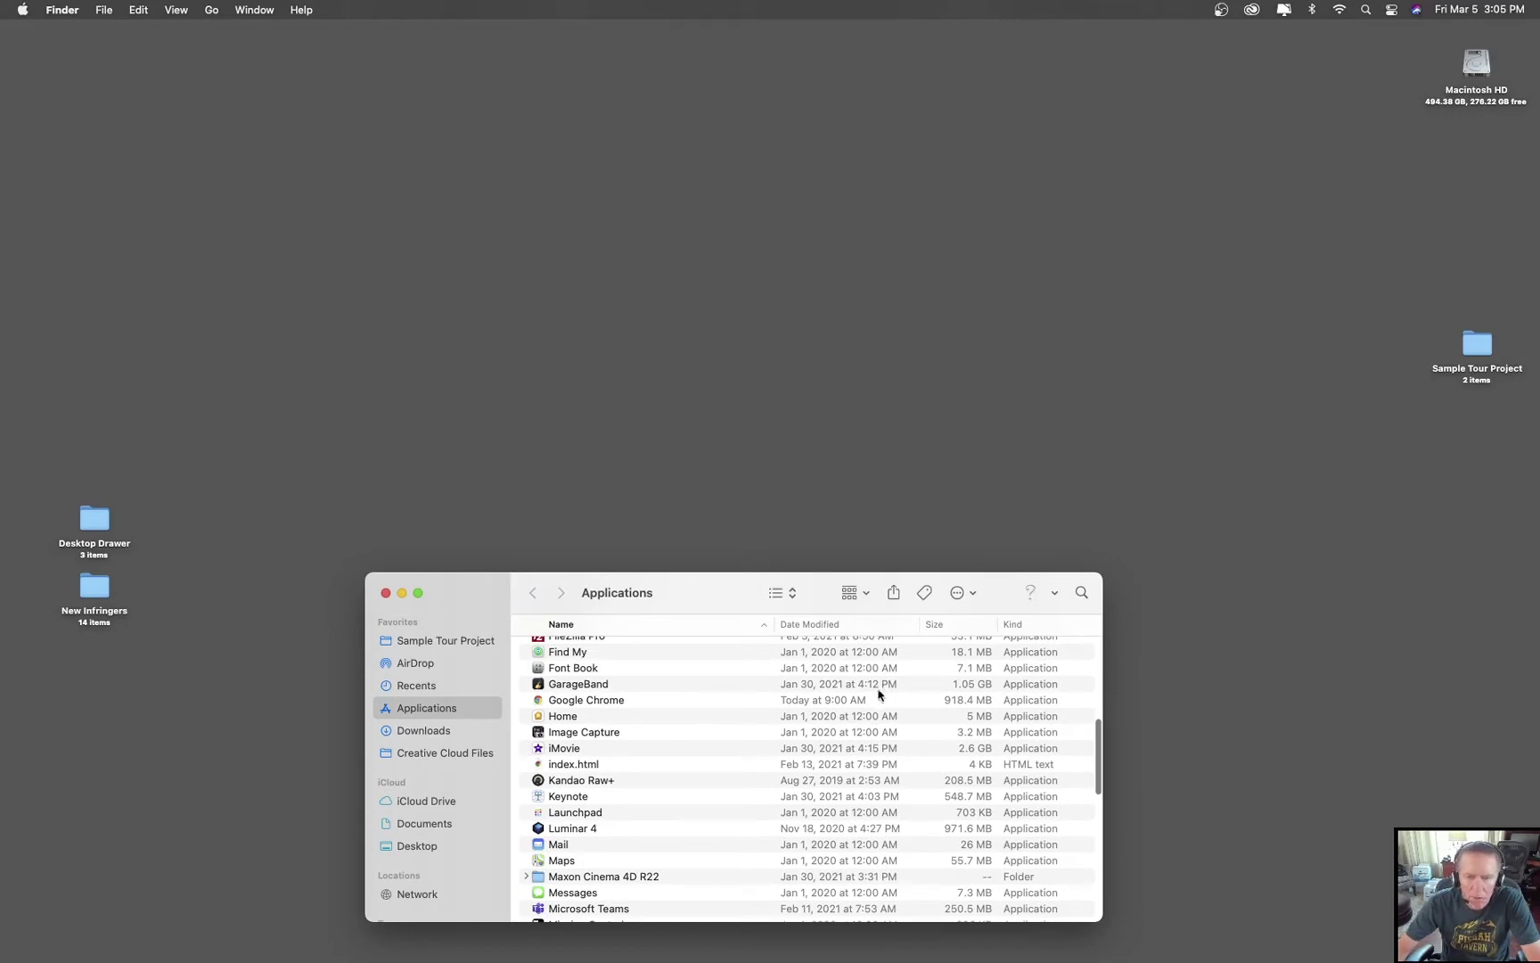
pyautogui.doubleClick(581, 733)
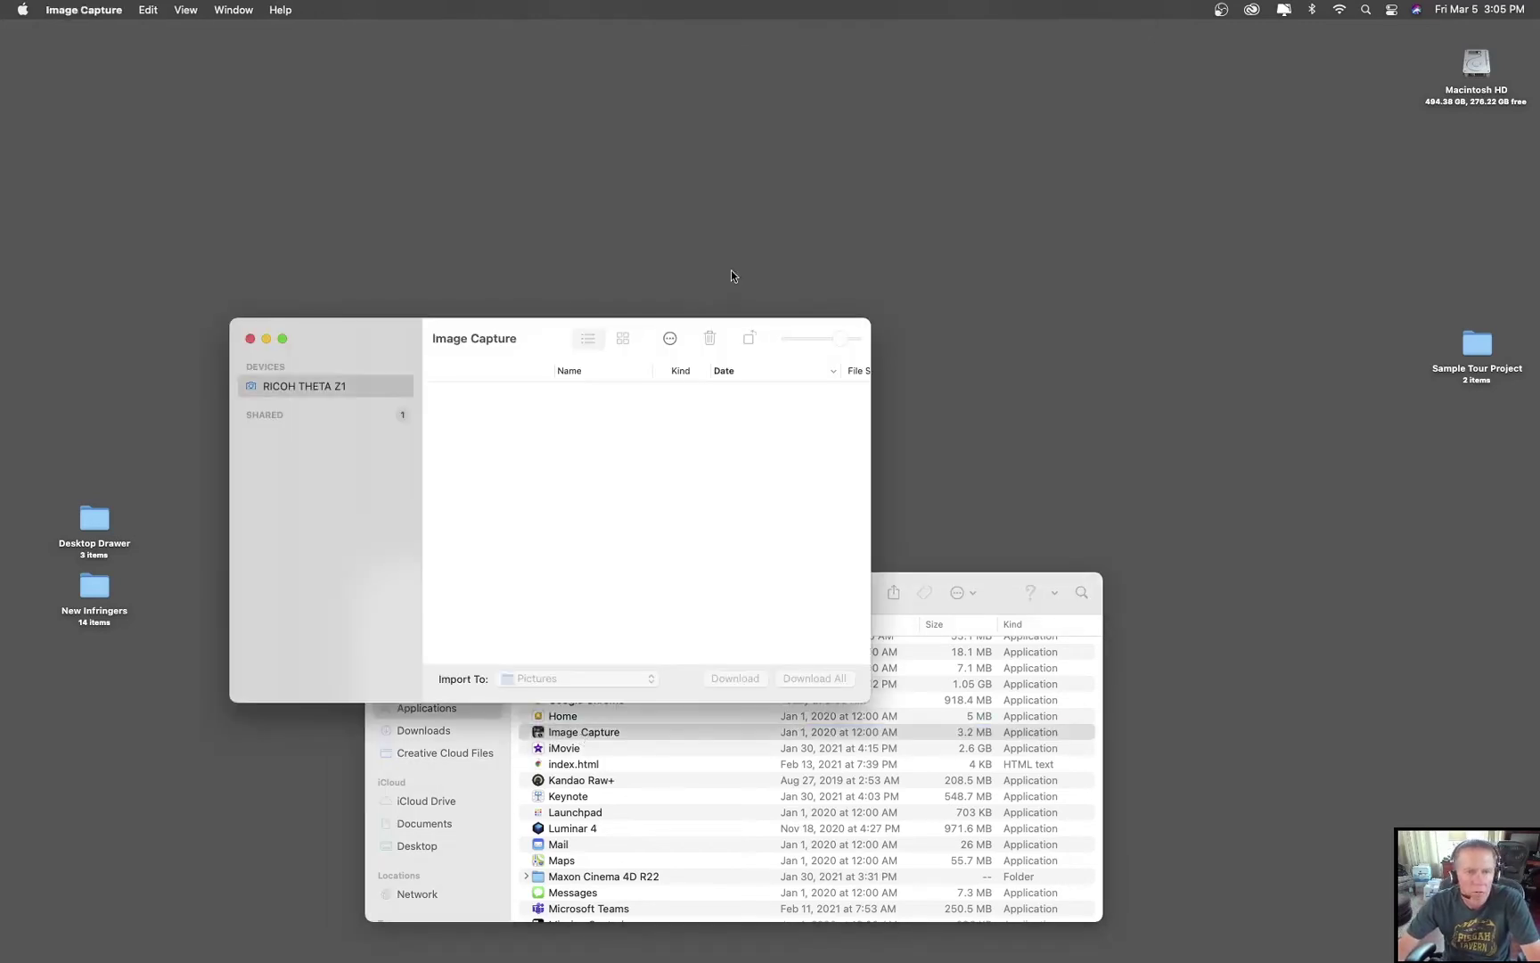
# Step: Move and enlarge the Image Capture window to list the camera's 19 files
pyautogui.moveTo(379, 340); pyautogui.dragTo(454, 95)
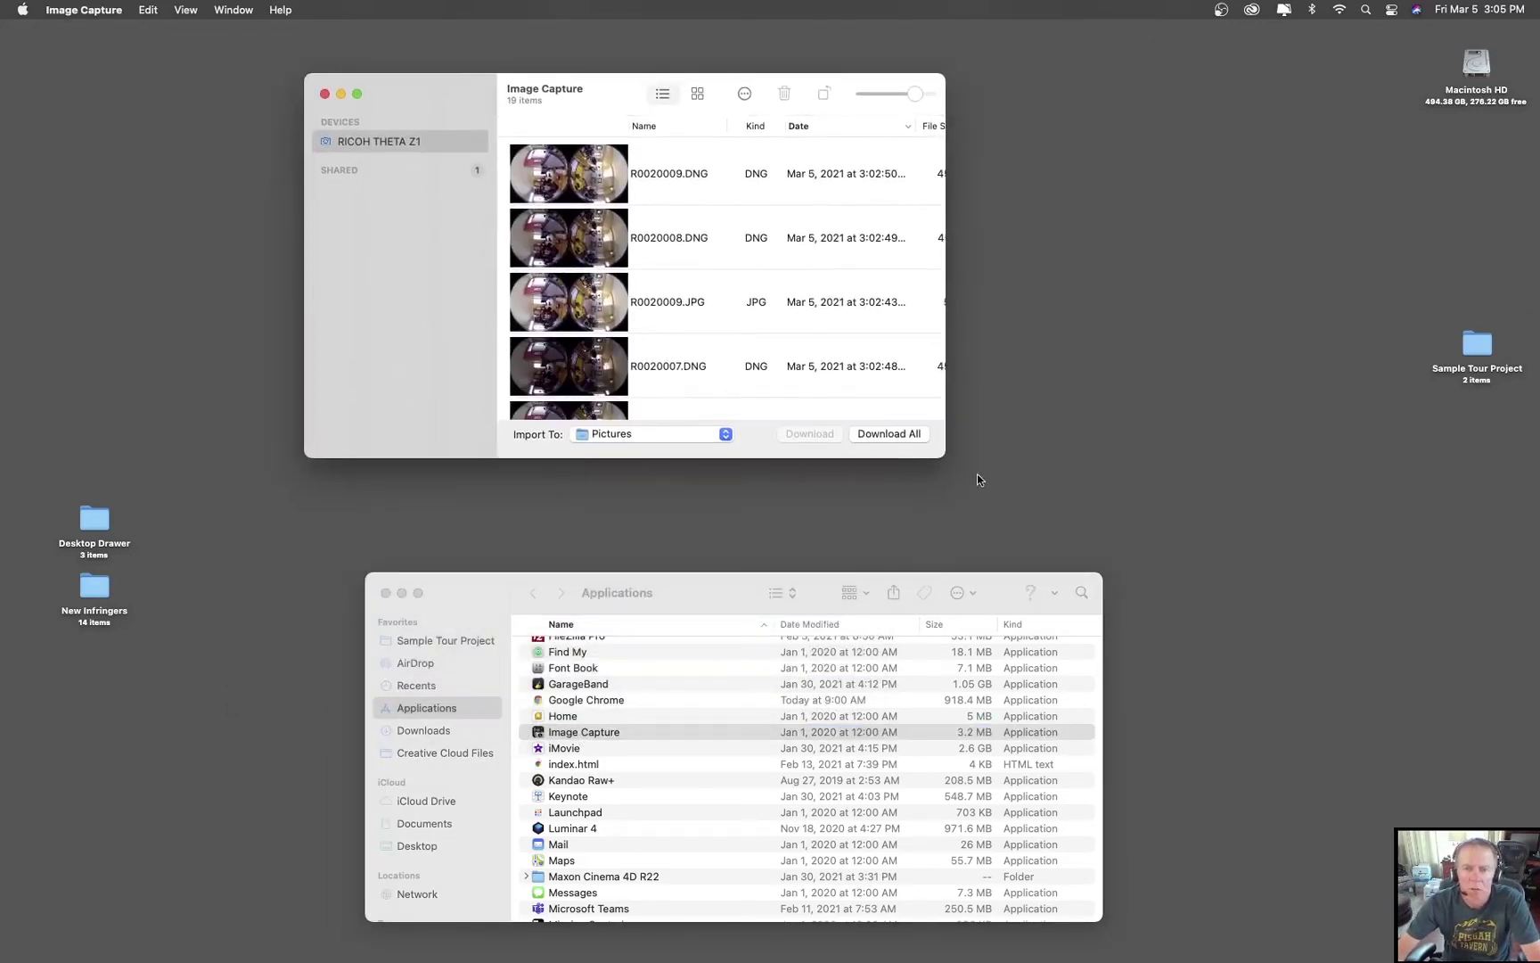
pyautogui.moveTo(942, 456); pyautogui.dragTo(1211, 915)
pyautogui.scroll(-10, 850, 543)
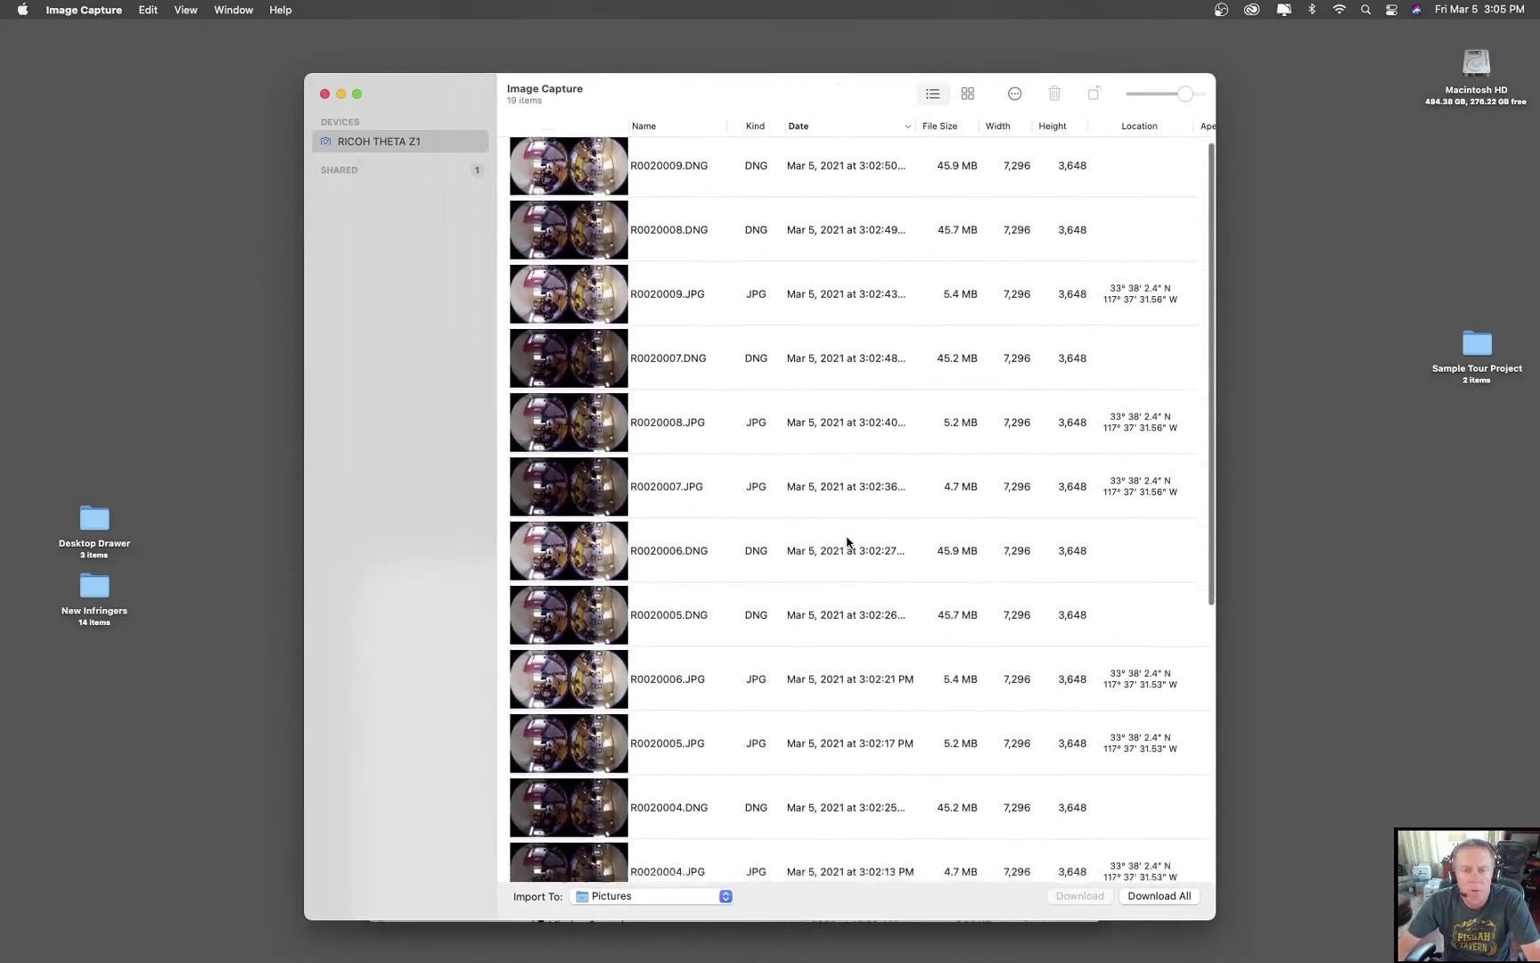
pyautogui.scroll(10, 846, 540)
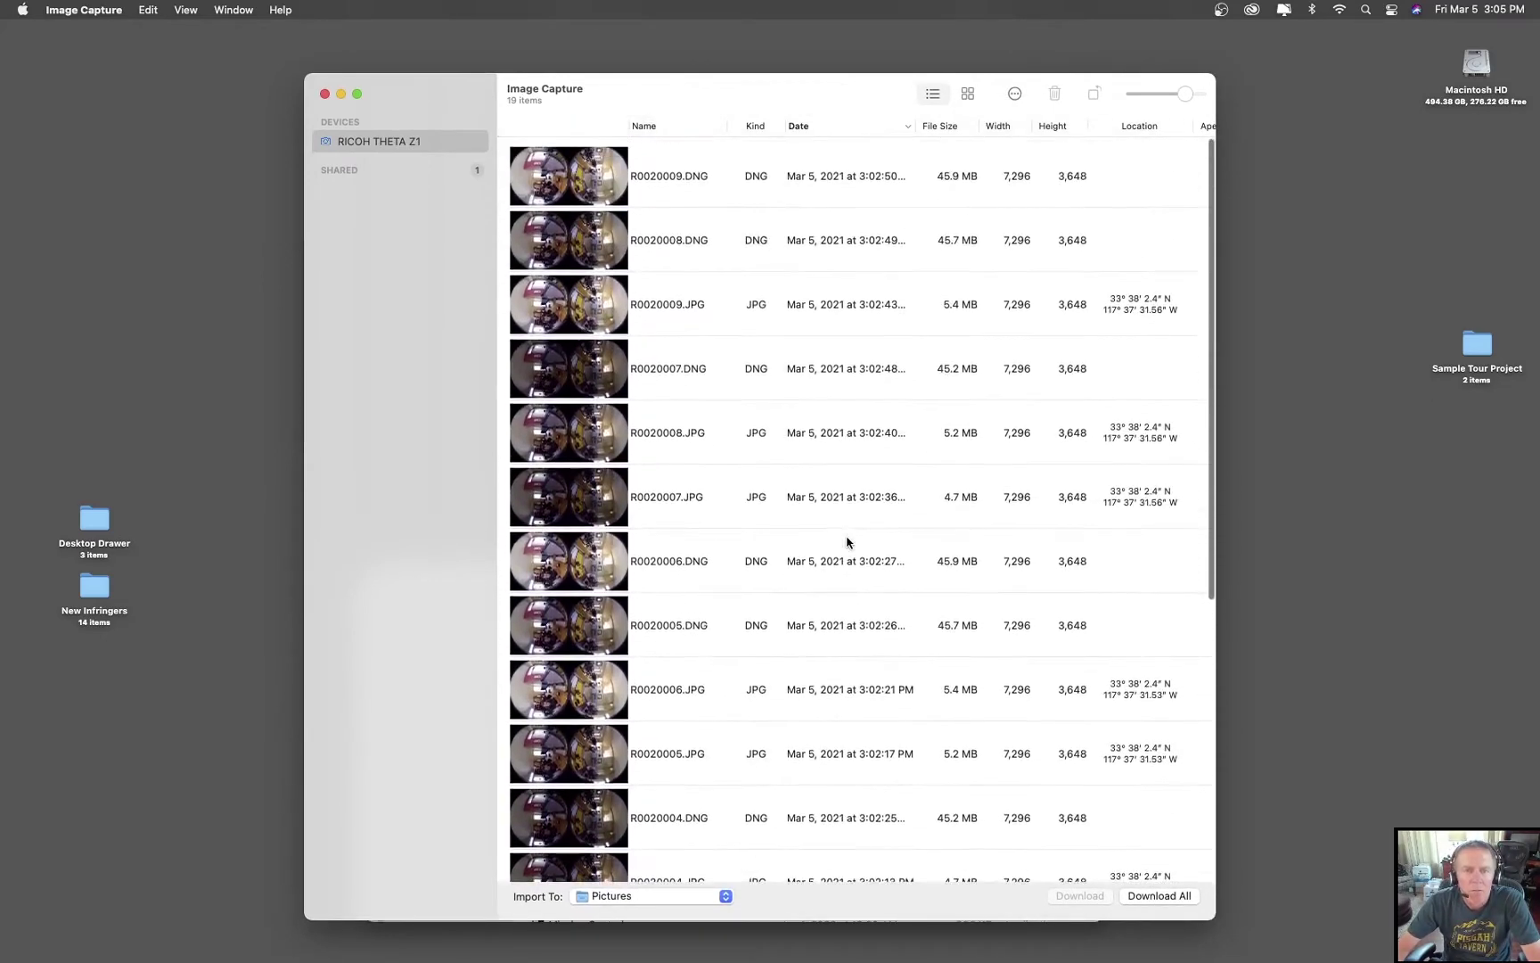
# Step: Move Image Capture to the top-left and relaunch RICOH THETA File Transfer for Mac
pyautogui.moveTo(465, 95); pyautogui.dragTo(184, 66)
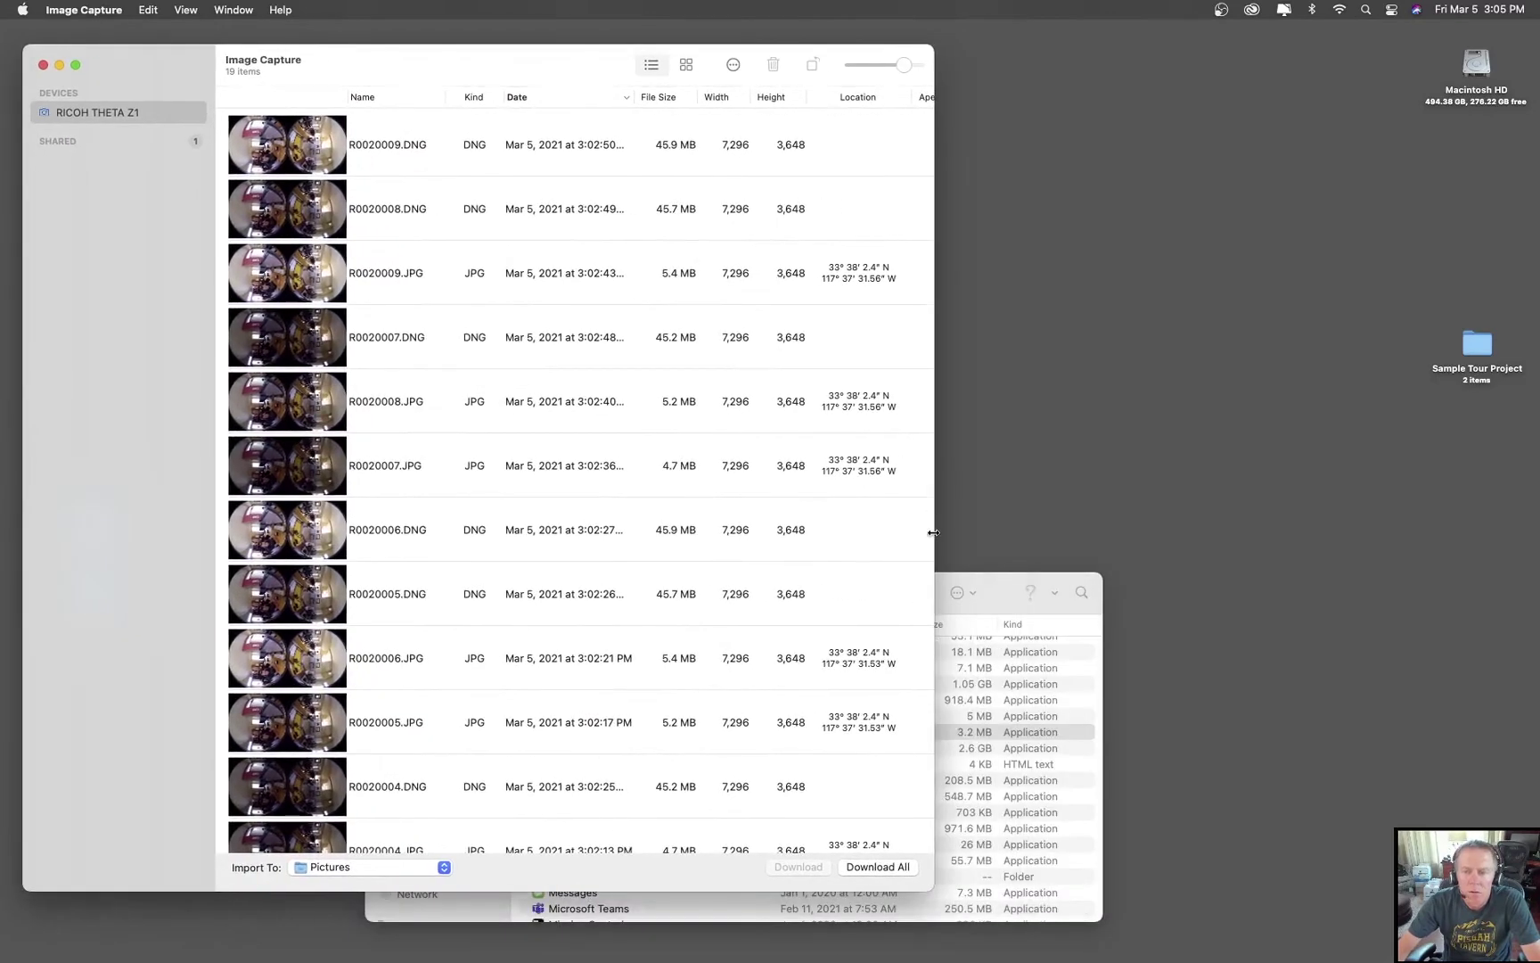
pyautogui.moveTo(1001, 592); pyautogui.dragTo(1093, 505)
pyautogui.scroll(6, 811, 620)
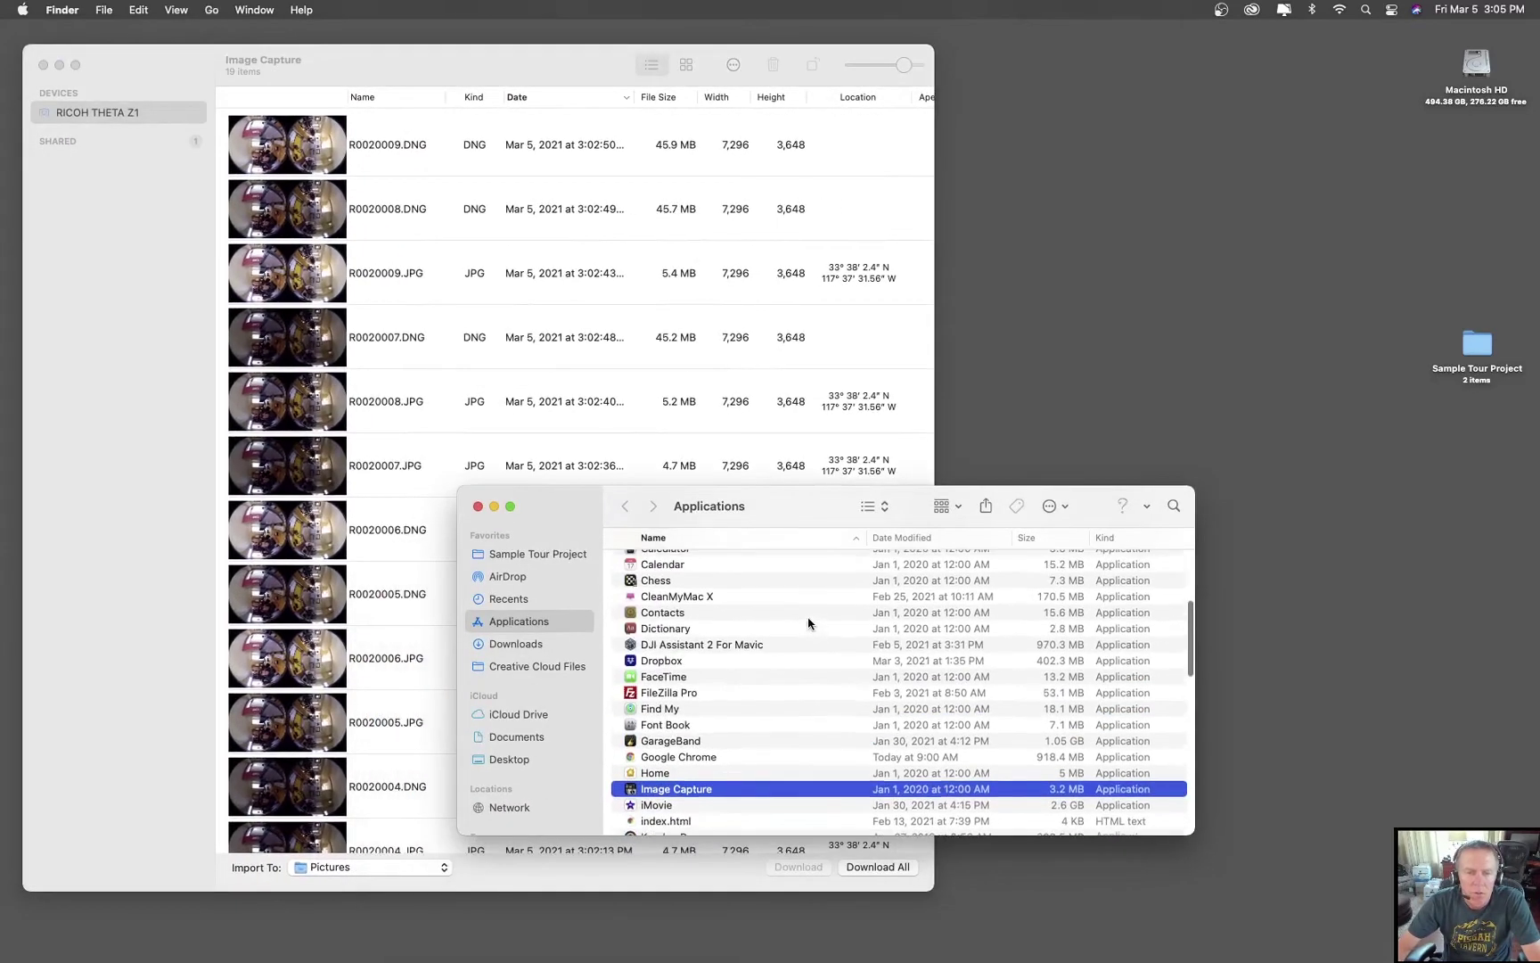
pyautogui.scroll(-12, 809, 622)
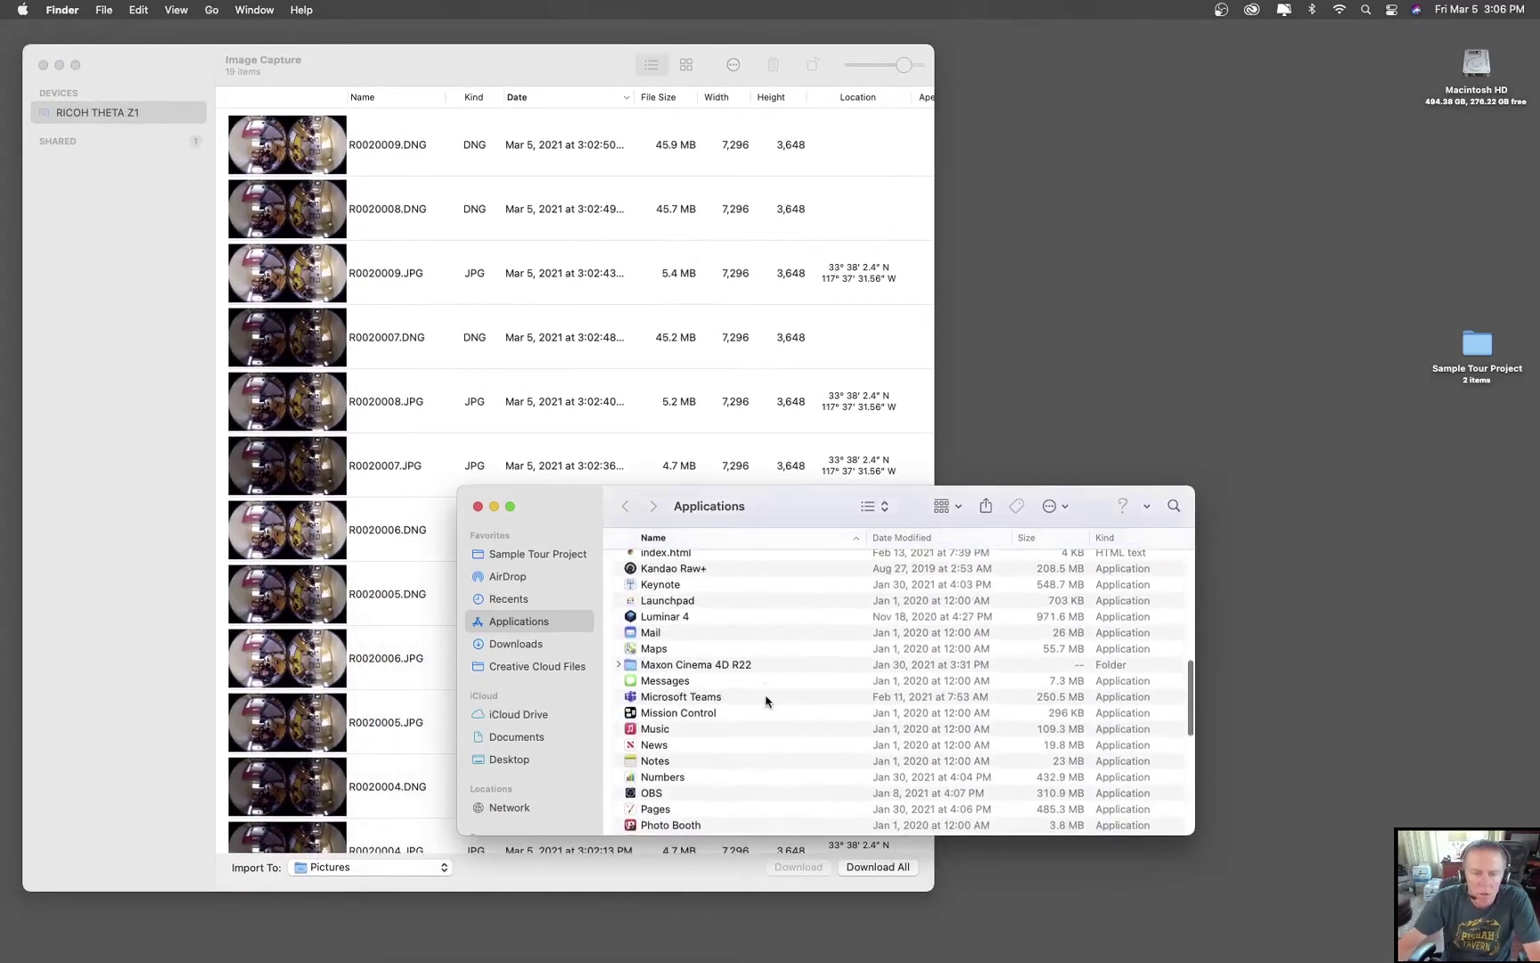
pyautogui.scroll(-3, 766, 704)
pyautogui.doubleClick(751, 740)
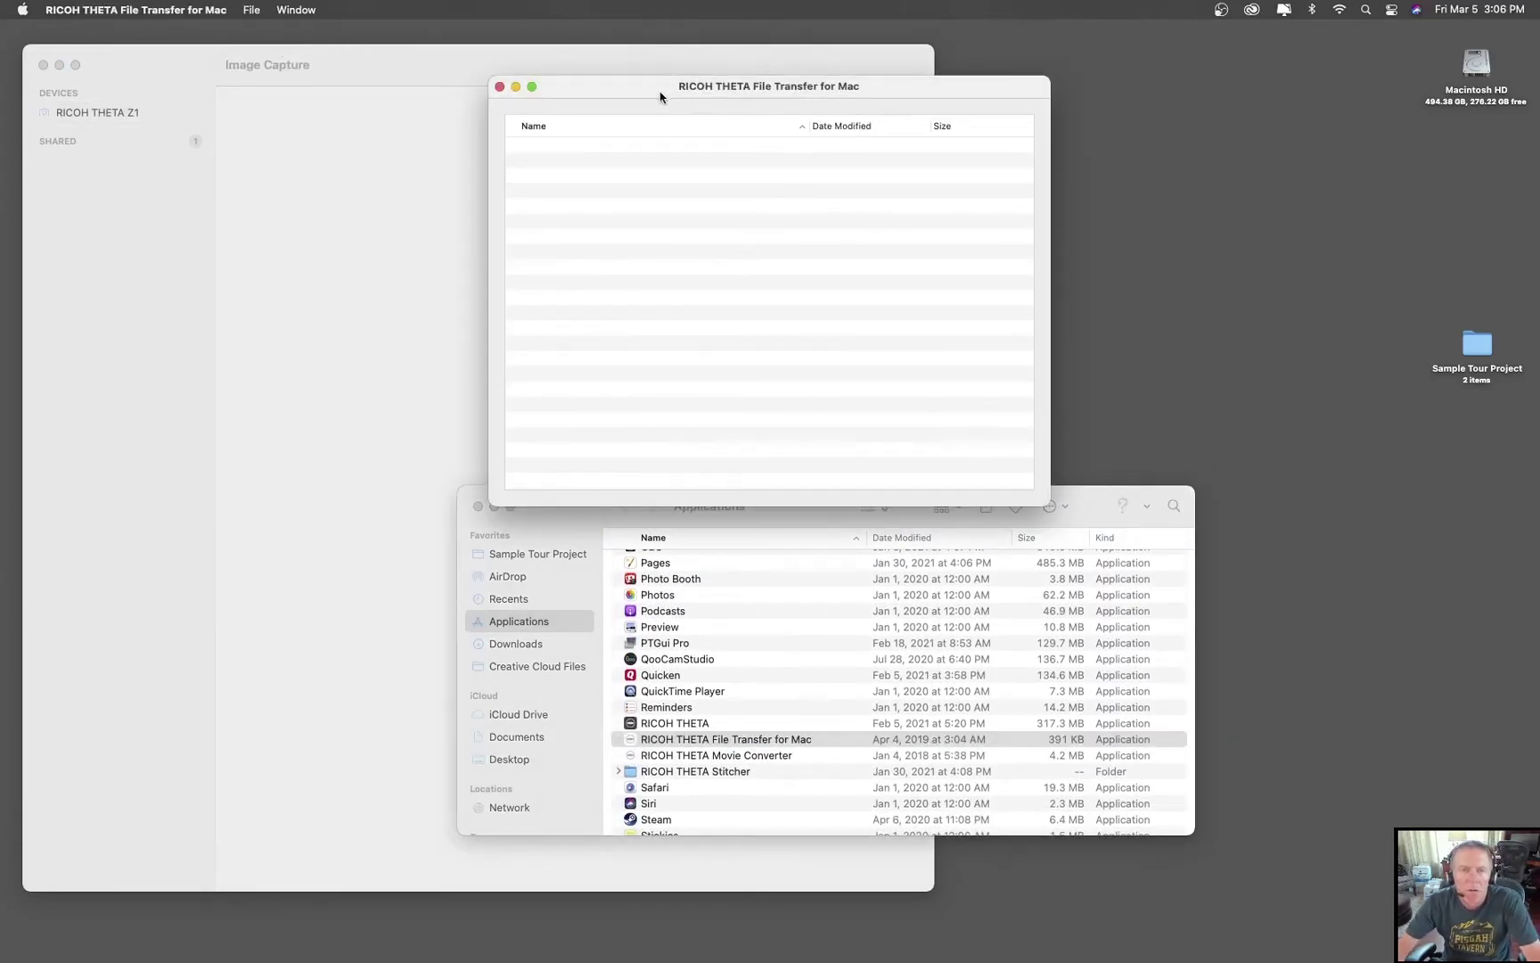
# Step: Collapse and re-expand the DUALFISHEYE folder in File Transfer
pyautogui.moveTo(629, 89); pyautogui.dragTo(923, 79)
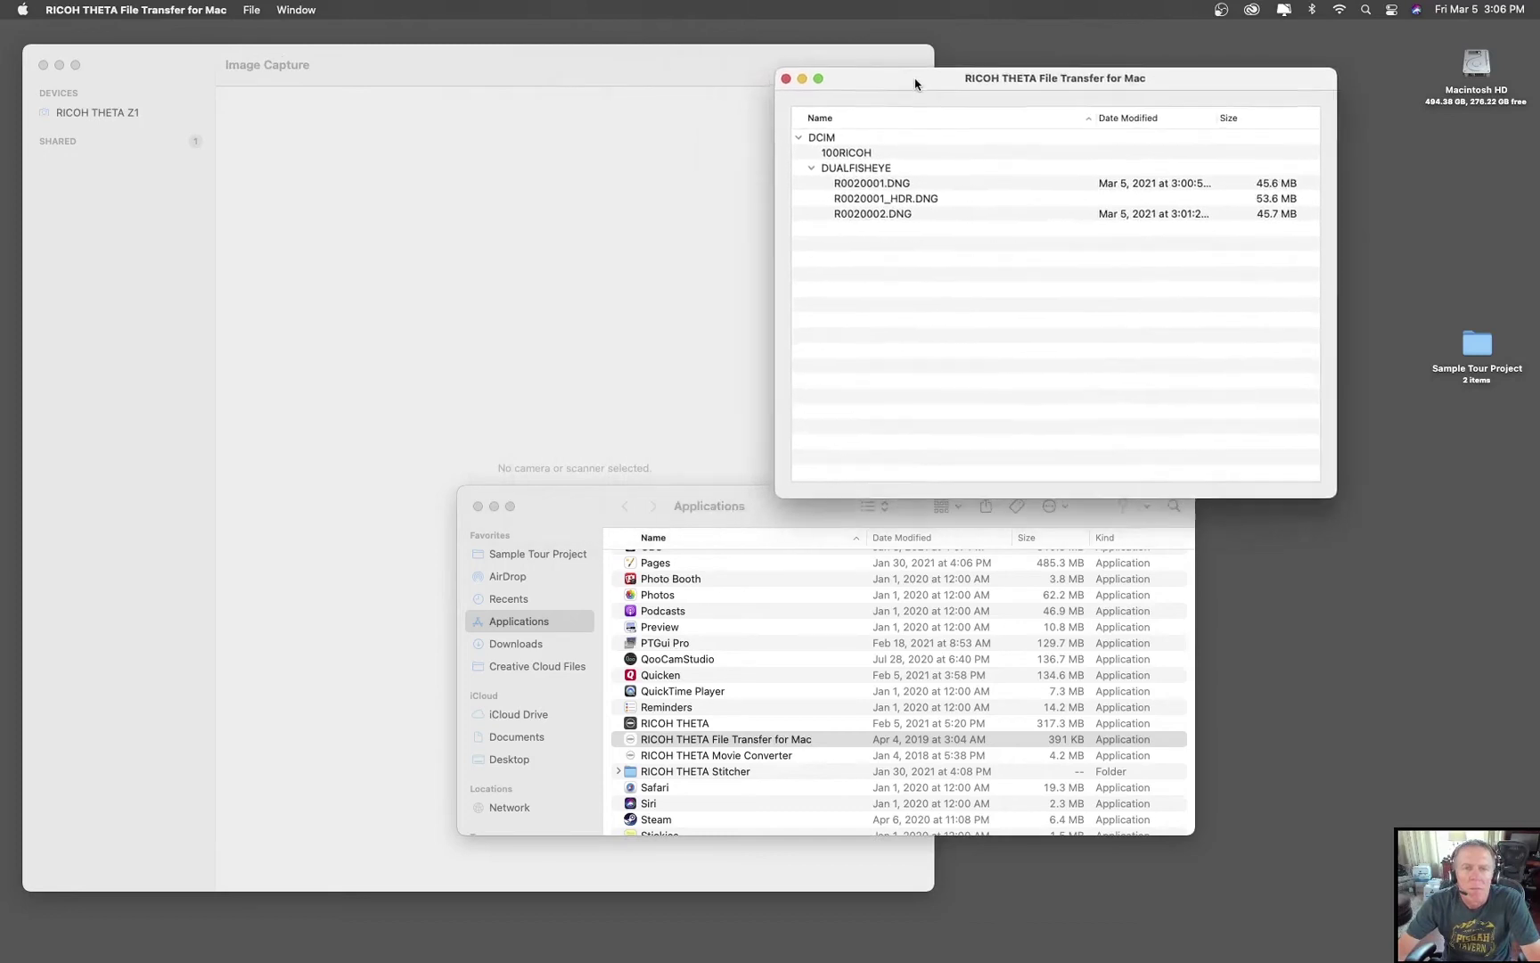
pyautogui.click(819, 166)
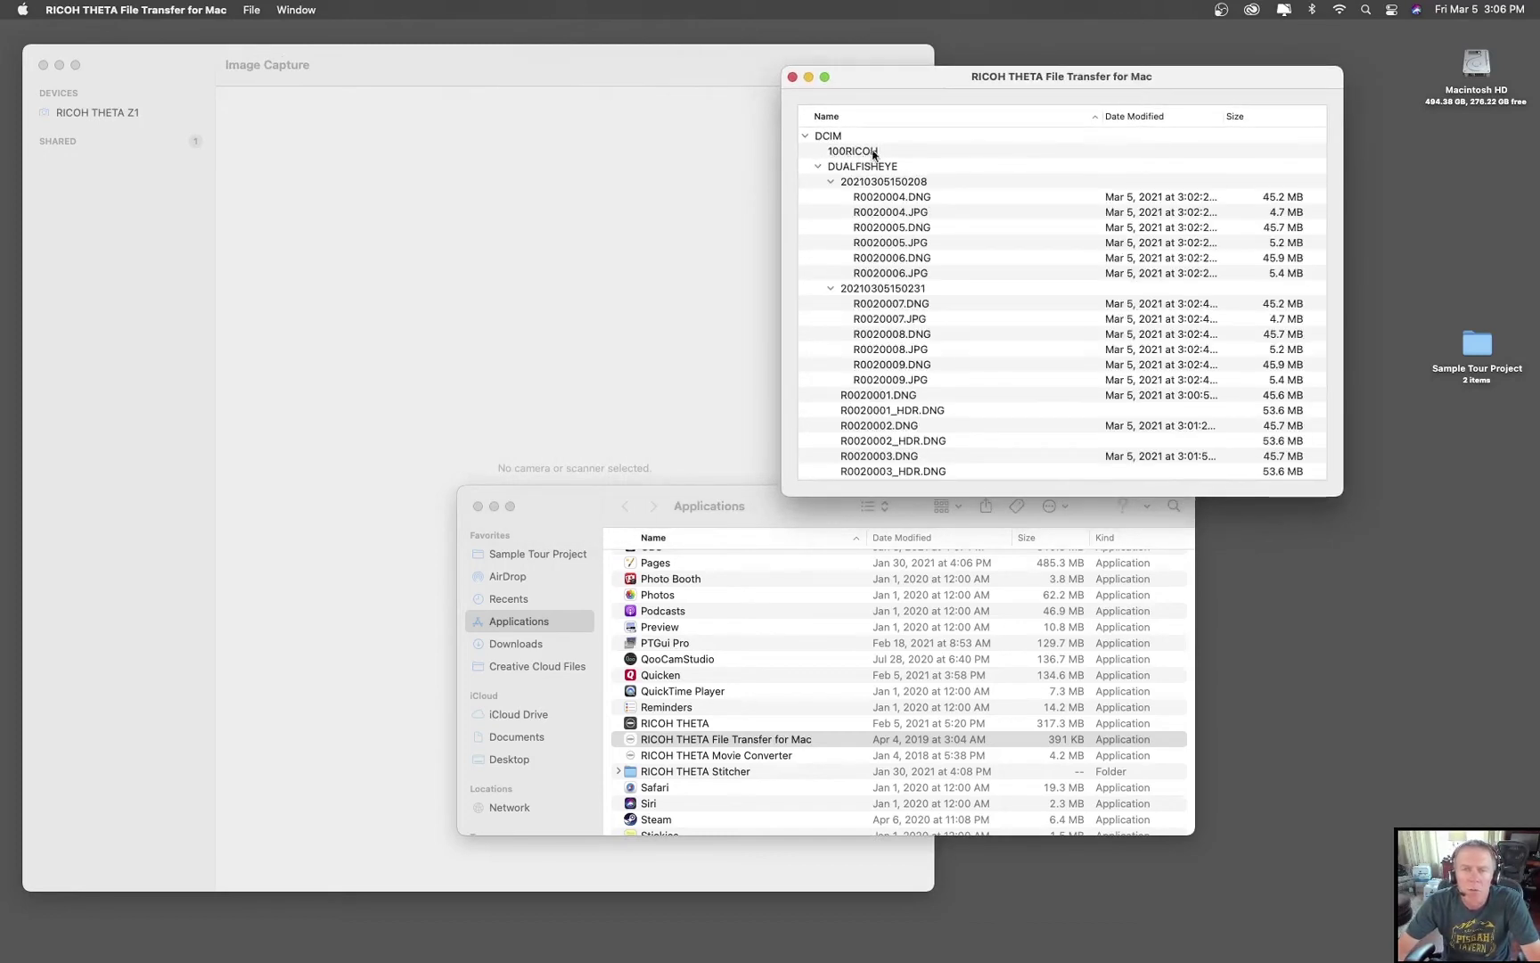
pyautogui.click(819, 167)
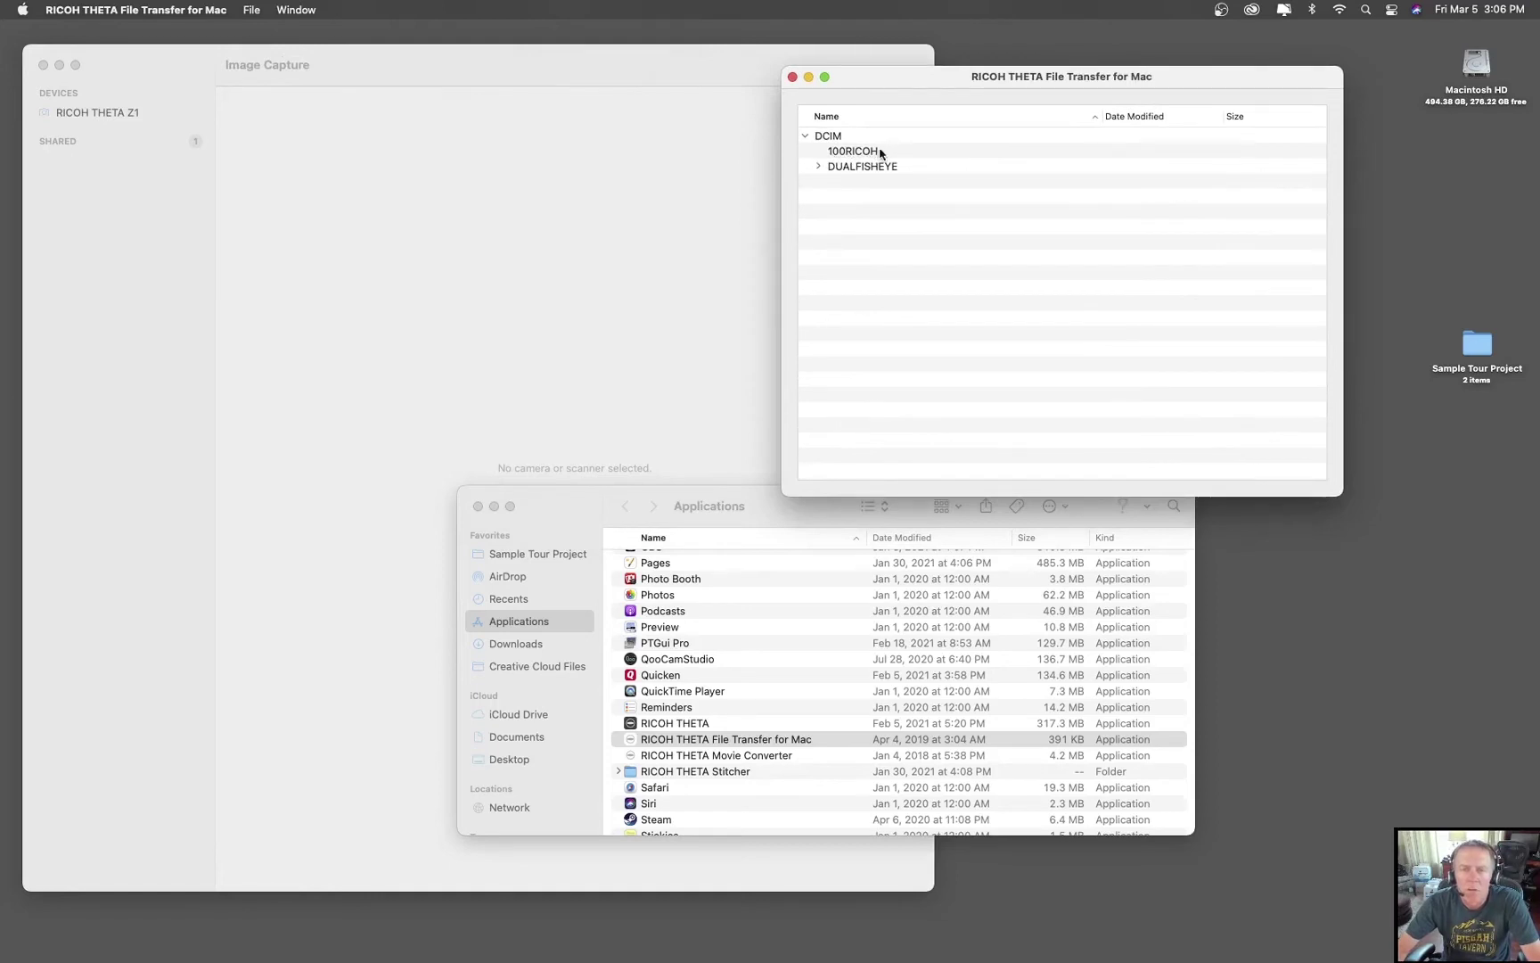
pyautogui.click(819, 168)
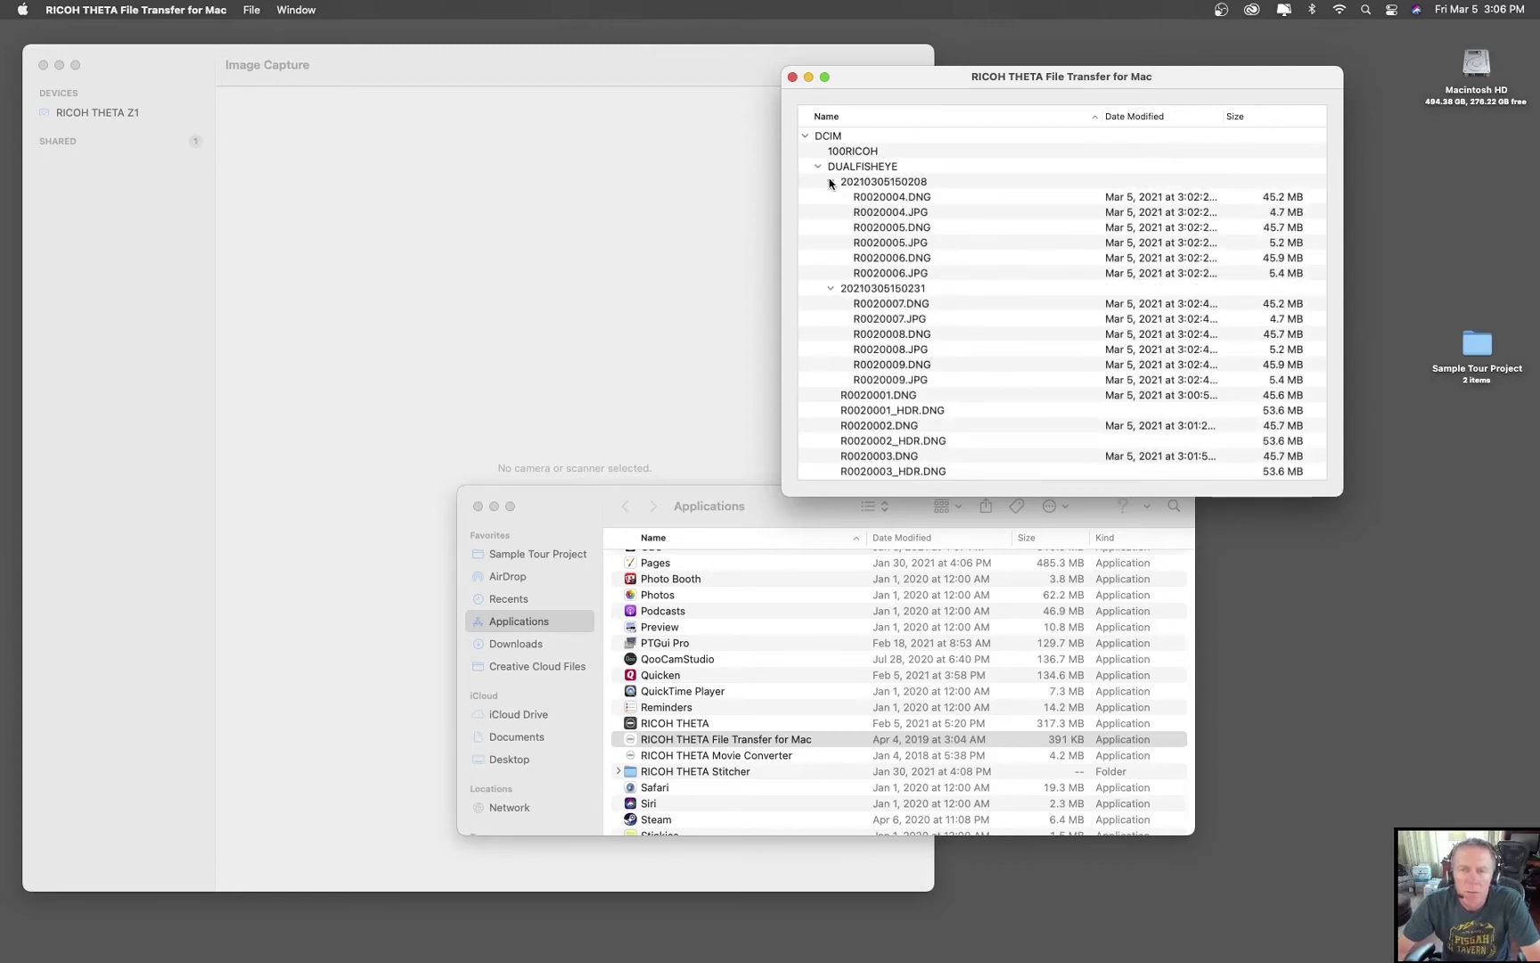
pyautogui.click(830, 183)
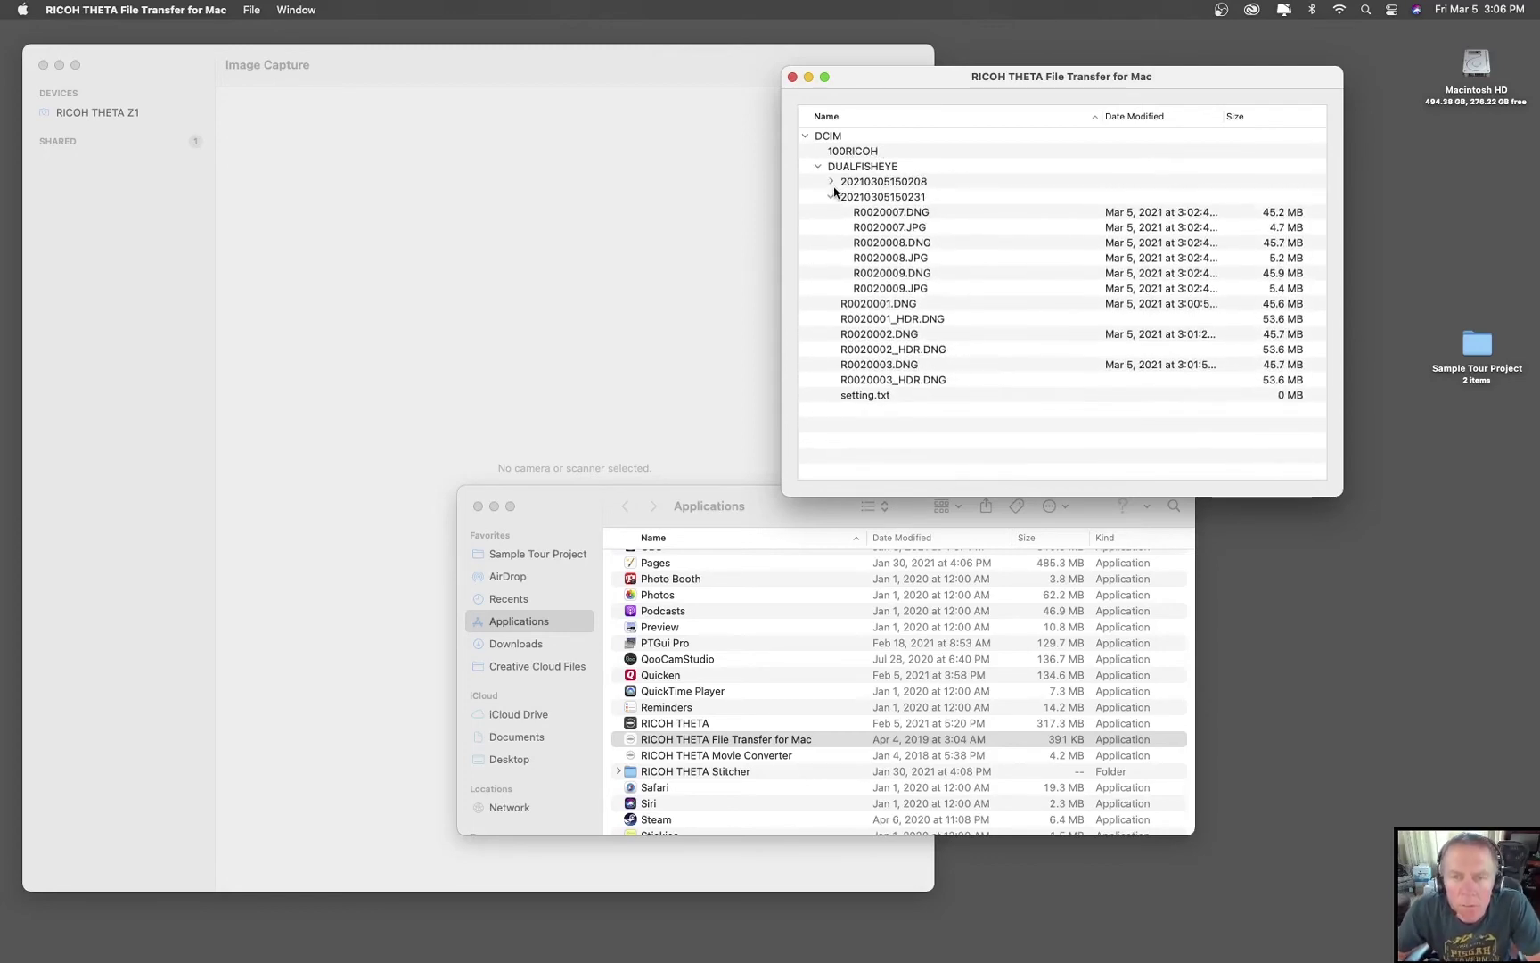
pyautogui.click(831, 197)
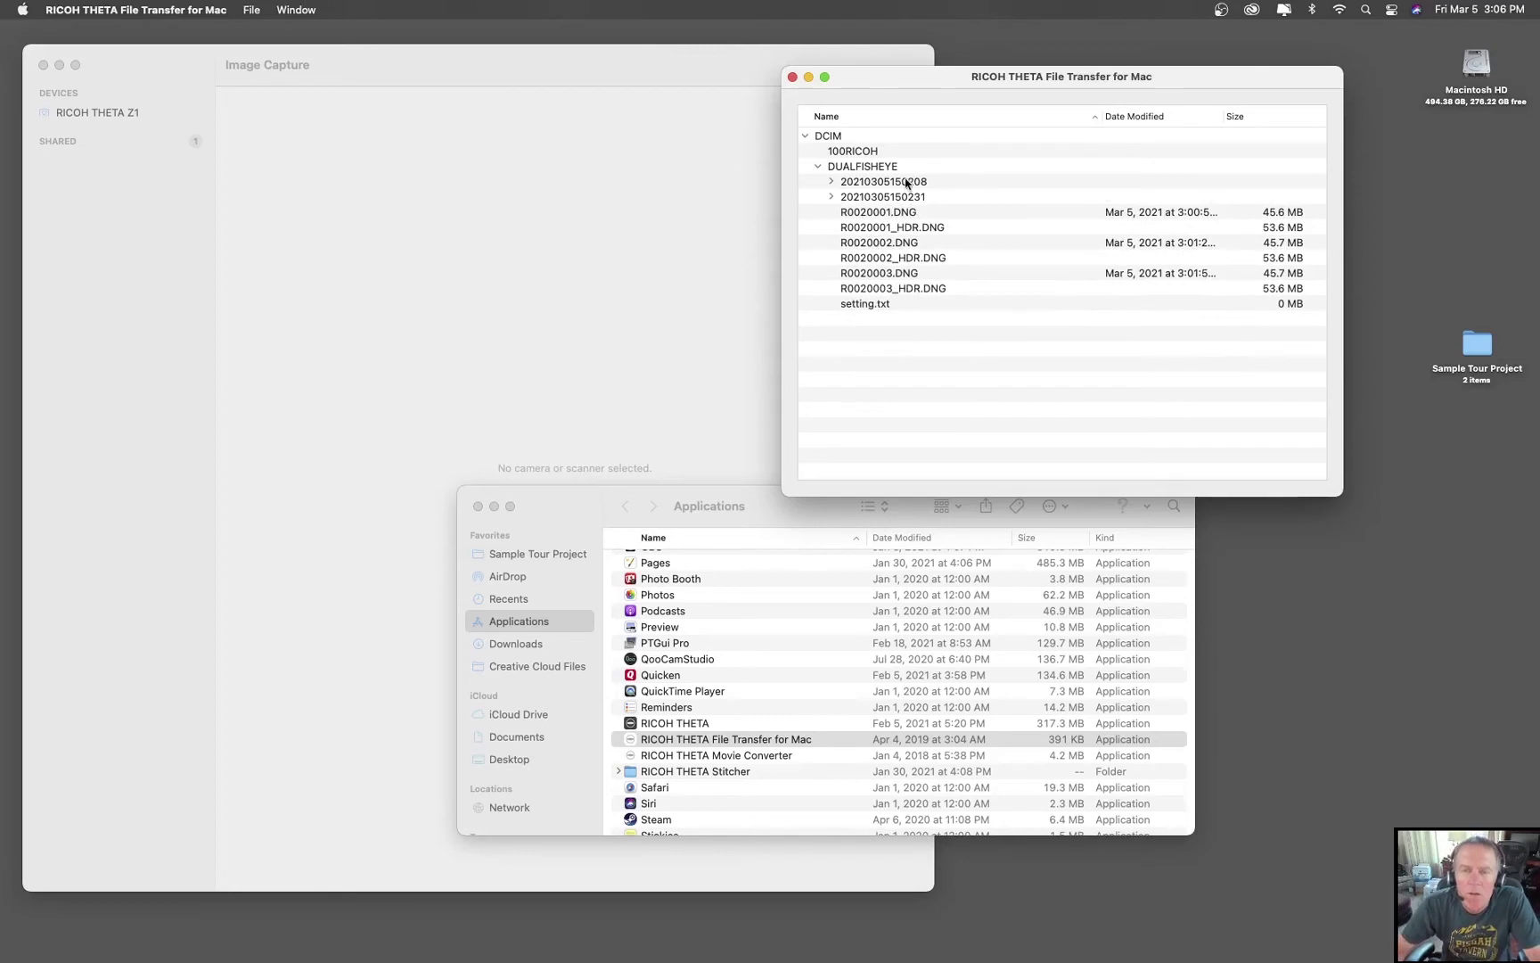
pyautogui.click(830, 183)
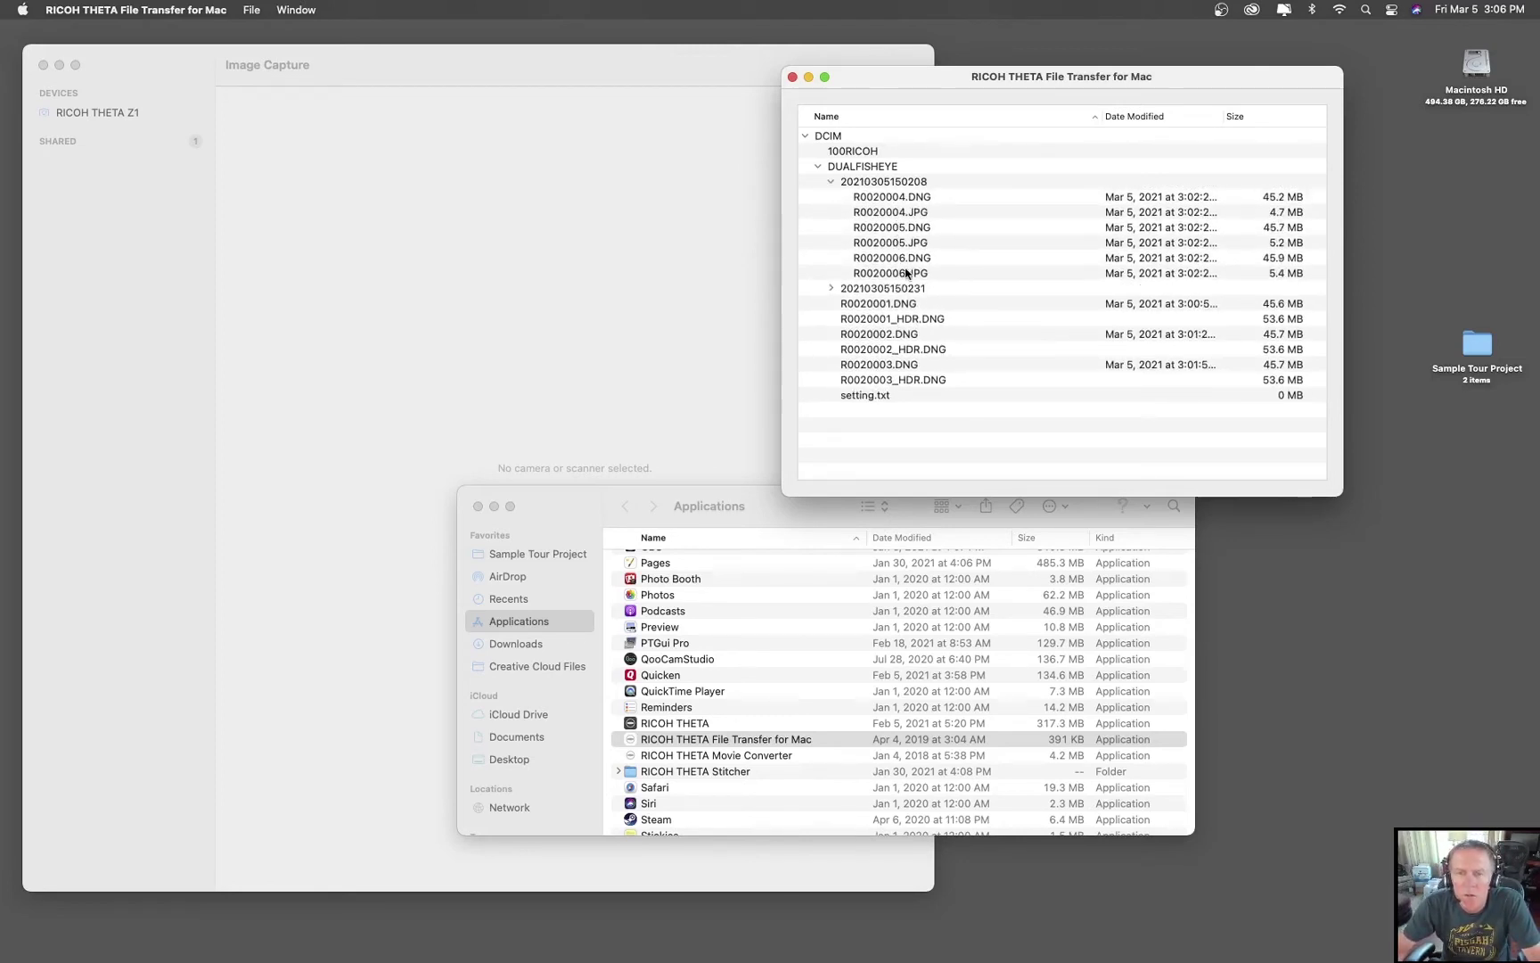
pyautogui.click(831, 182)
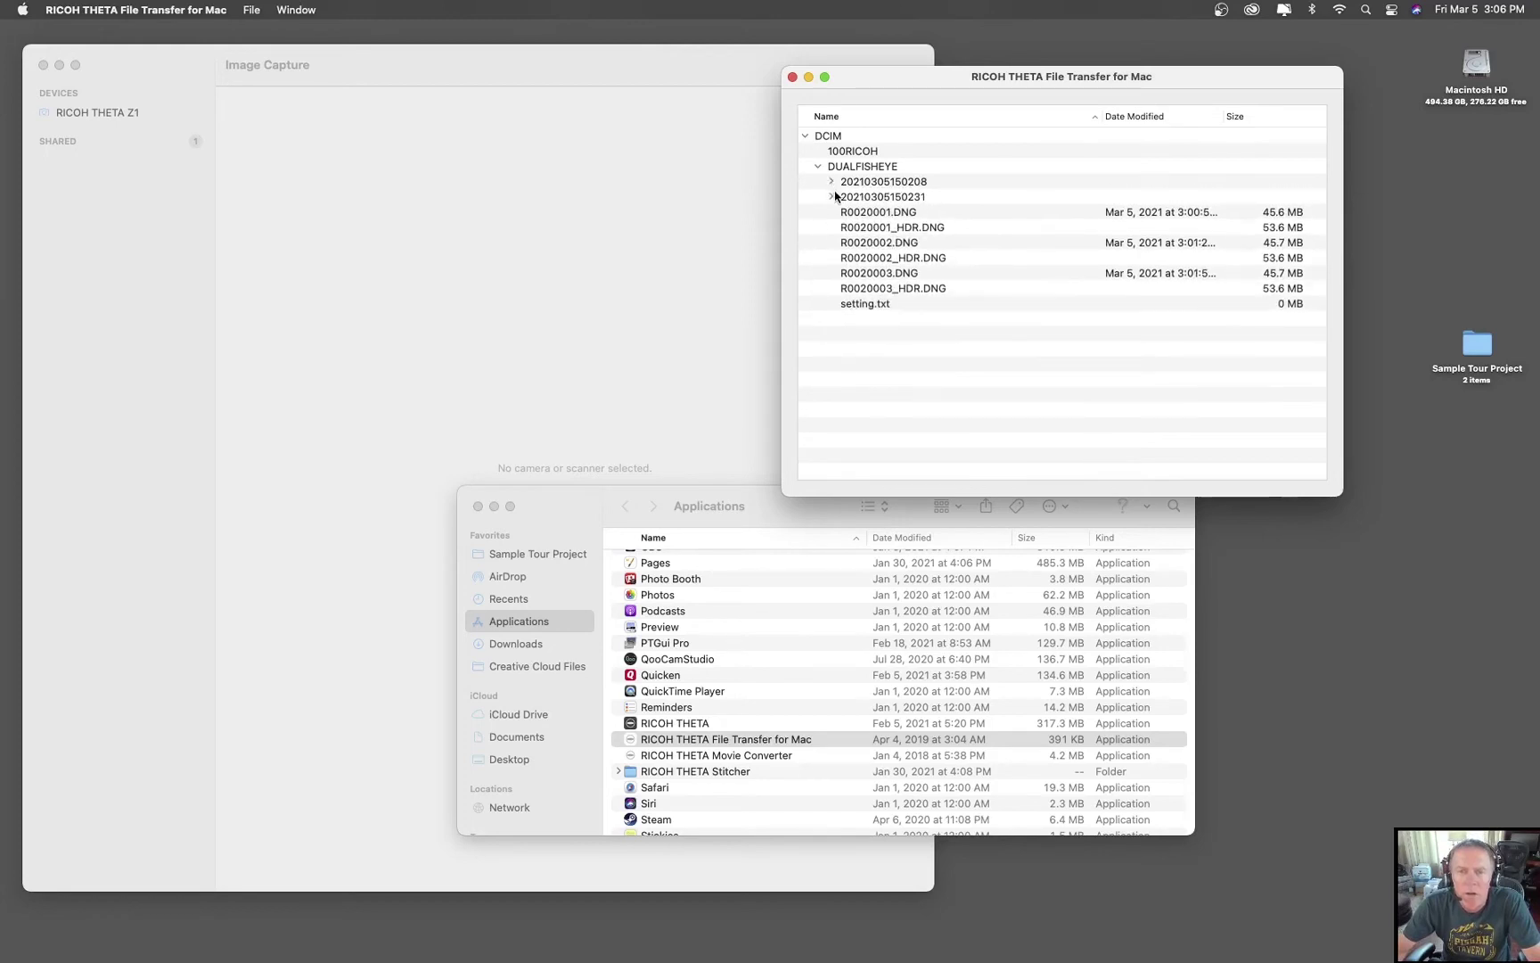
pyautogui.click(832, 183)
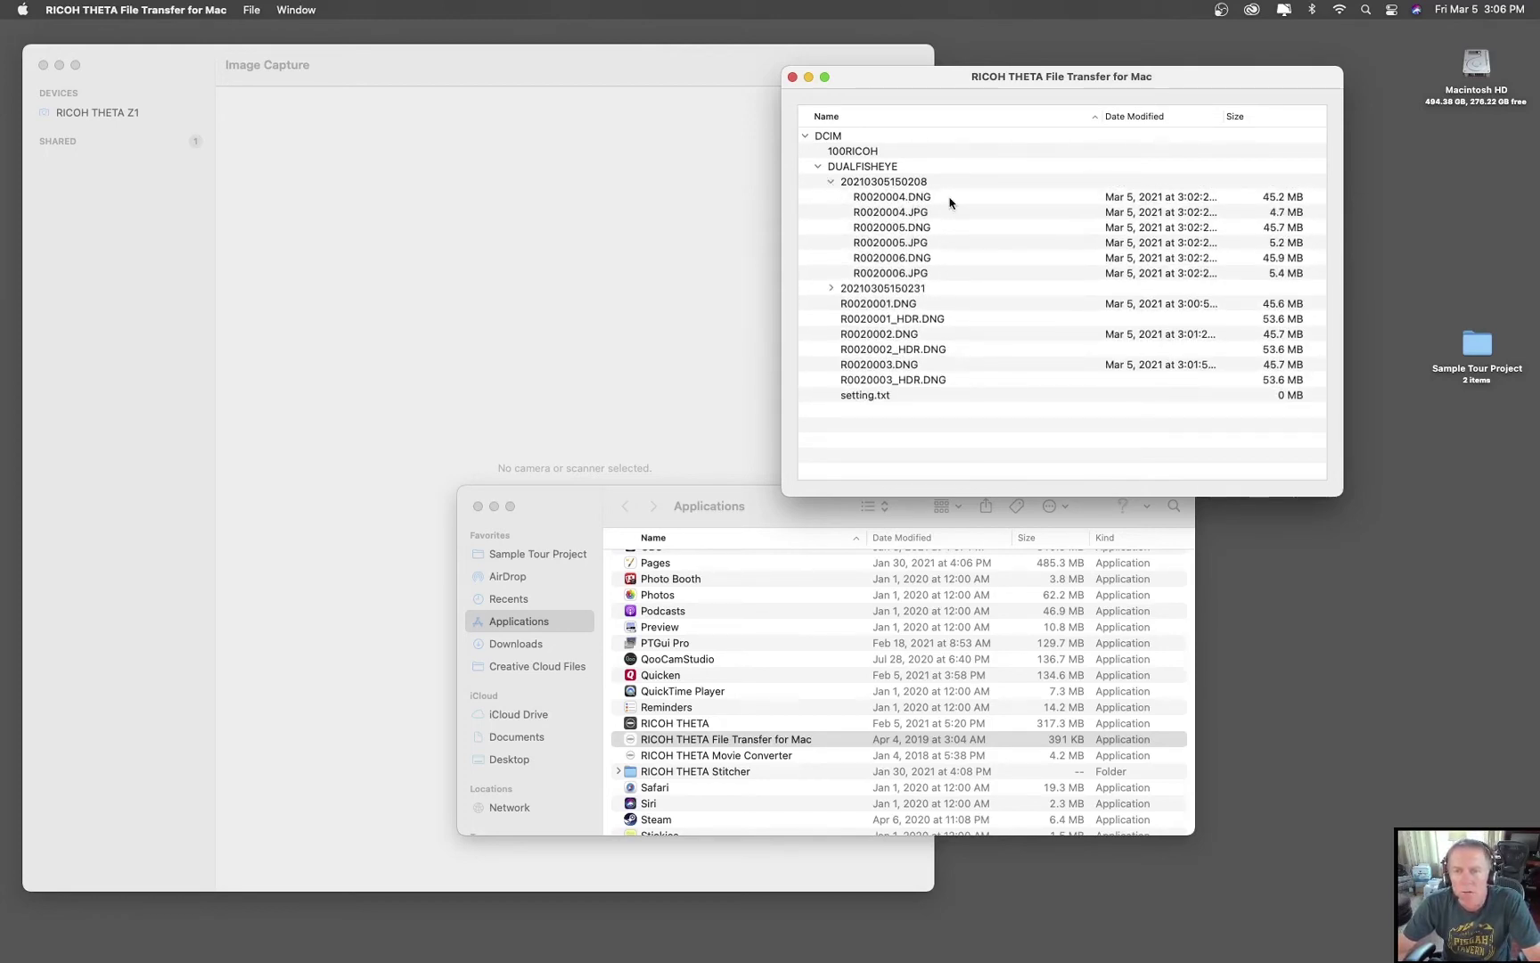
pyautogui.click(829, 182)
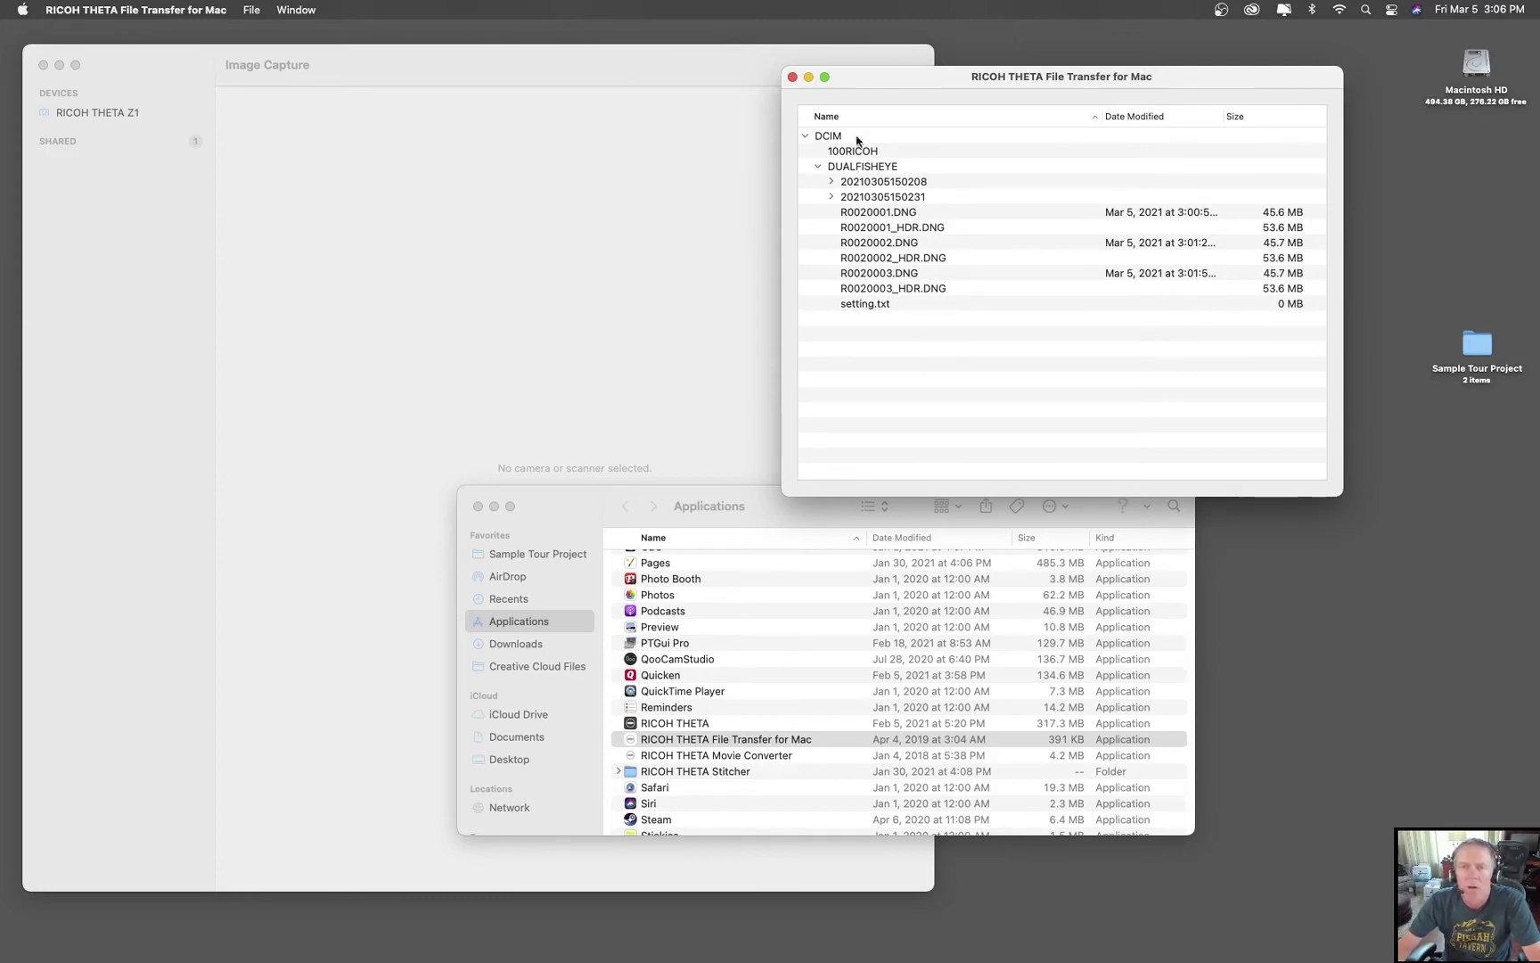
pyautogui.moveTo(897, 68); pyautogui.dragTo(1030, 34)
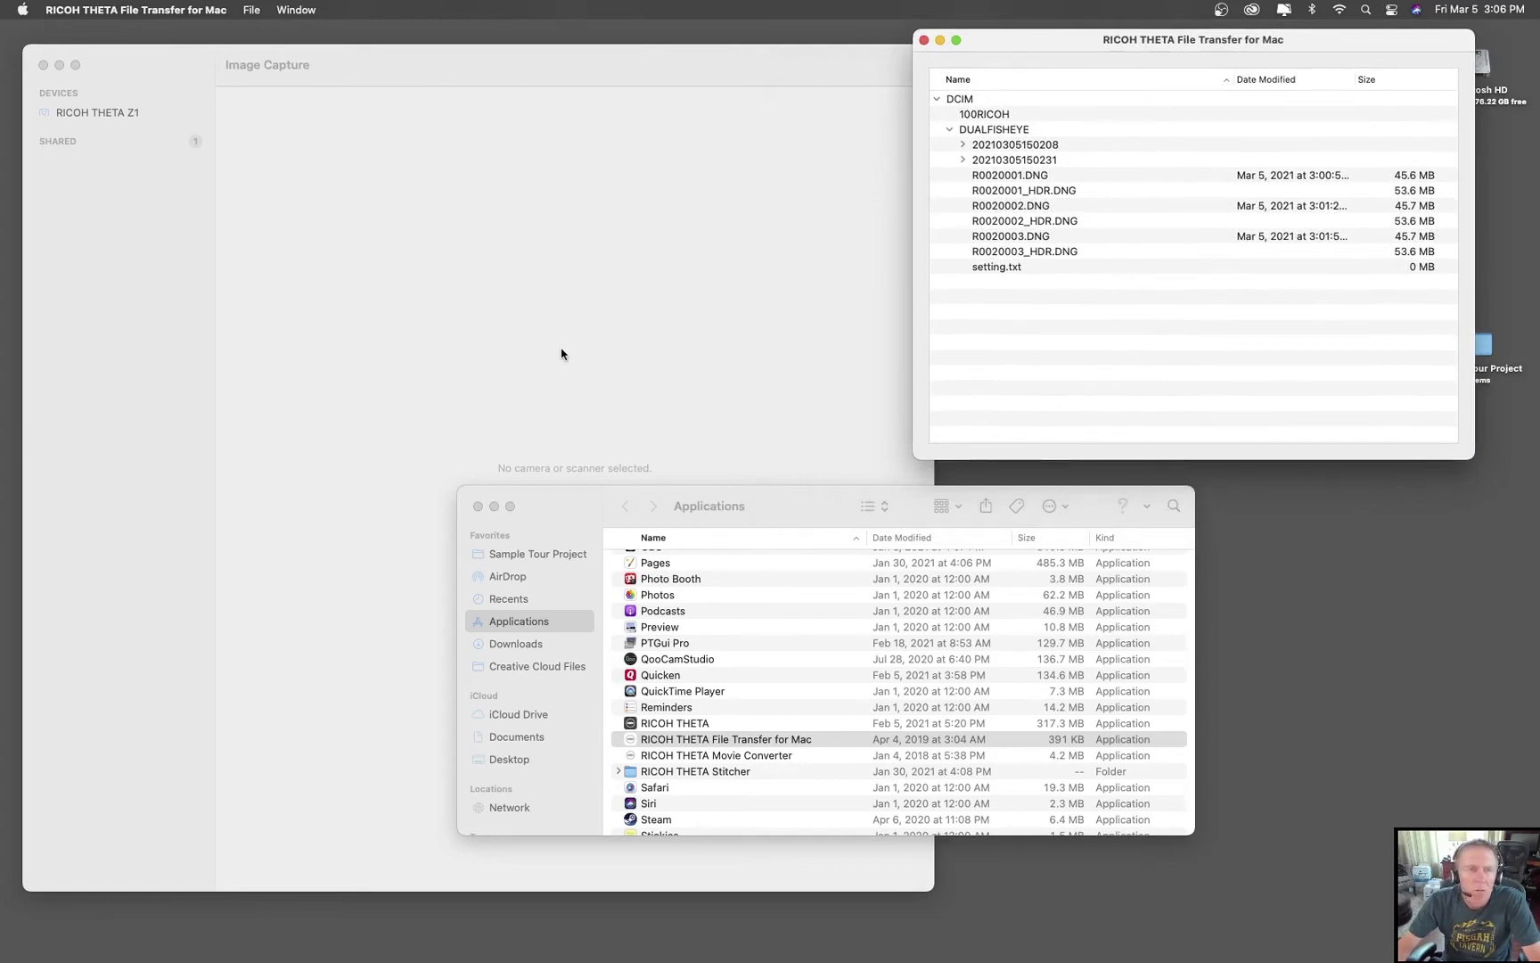
pyautogui.click(561, 353)
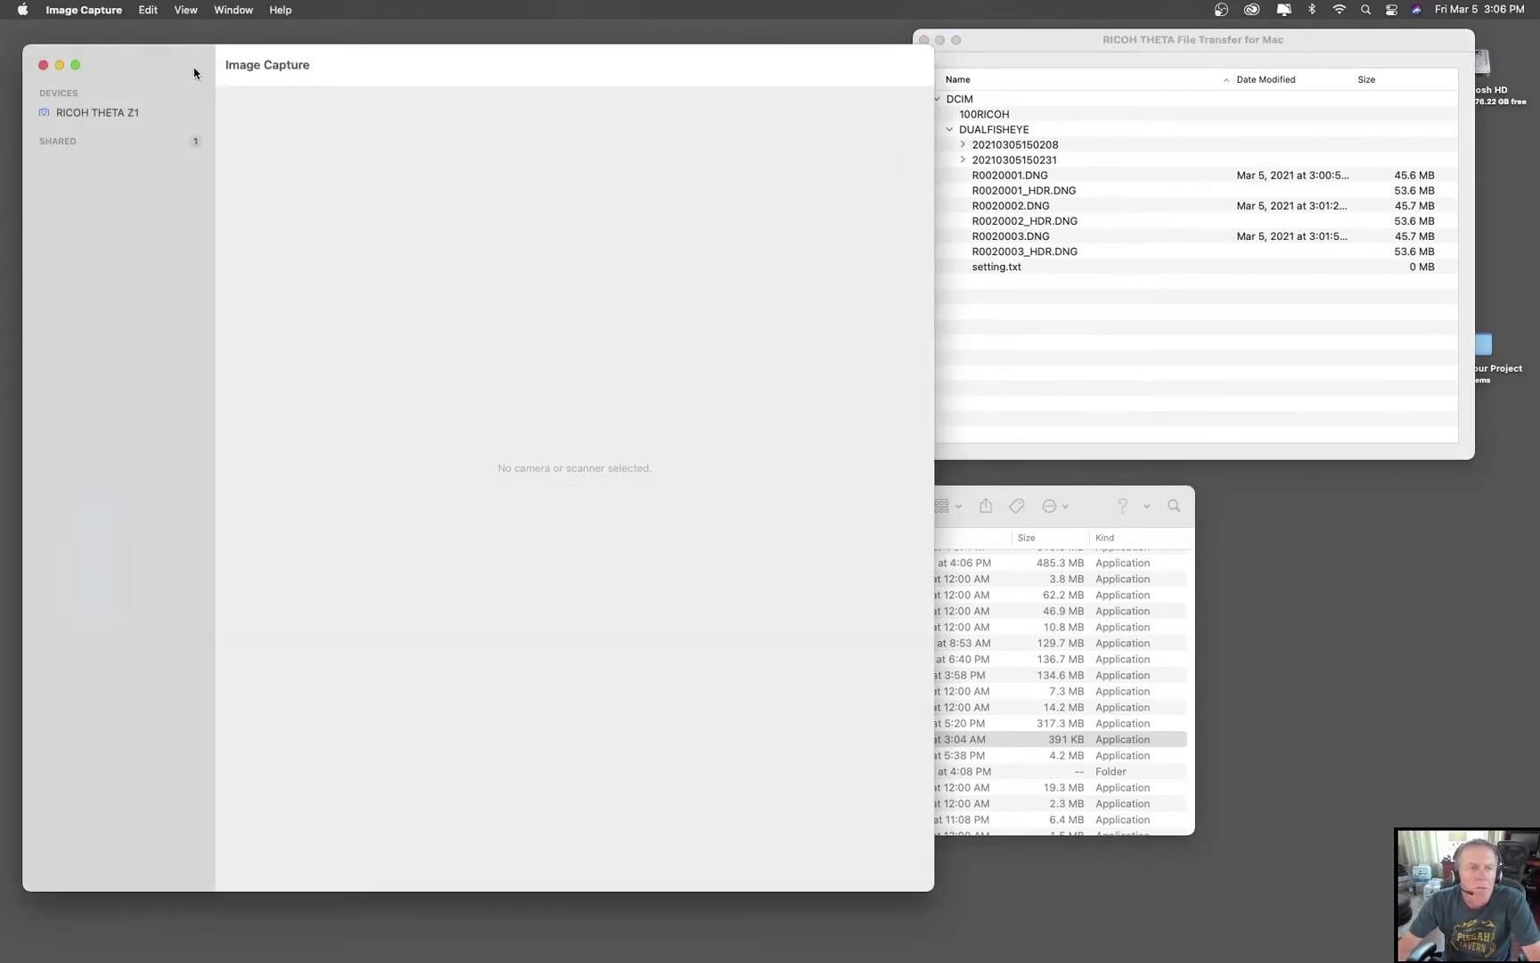
# Step: Select the RICOH THETA Z1 in Image Capture and quit File Transfer
pyautogui.click(98, 114)
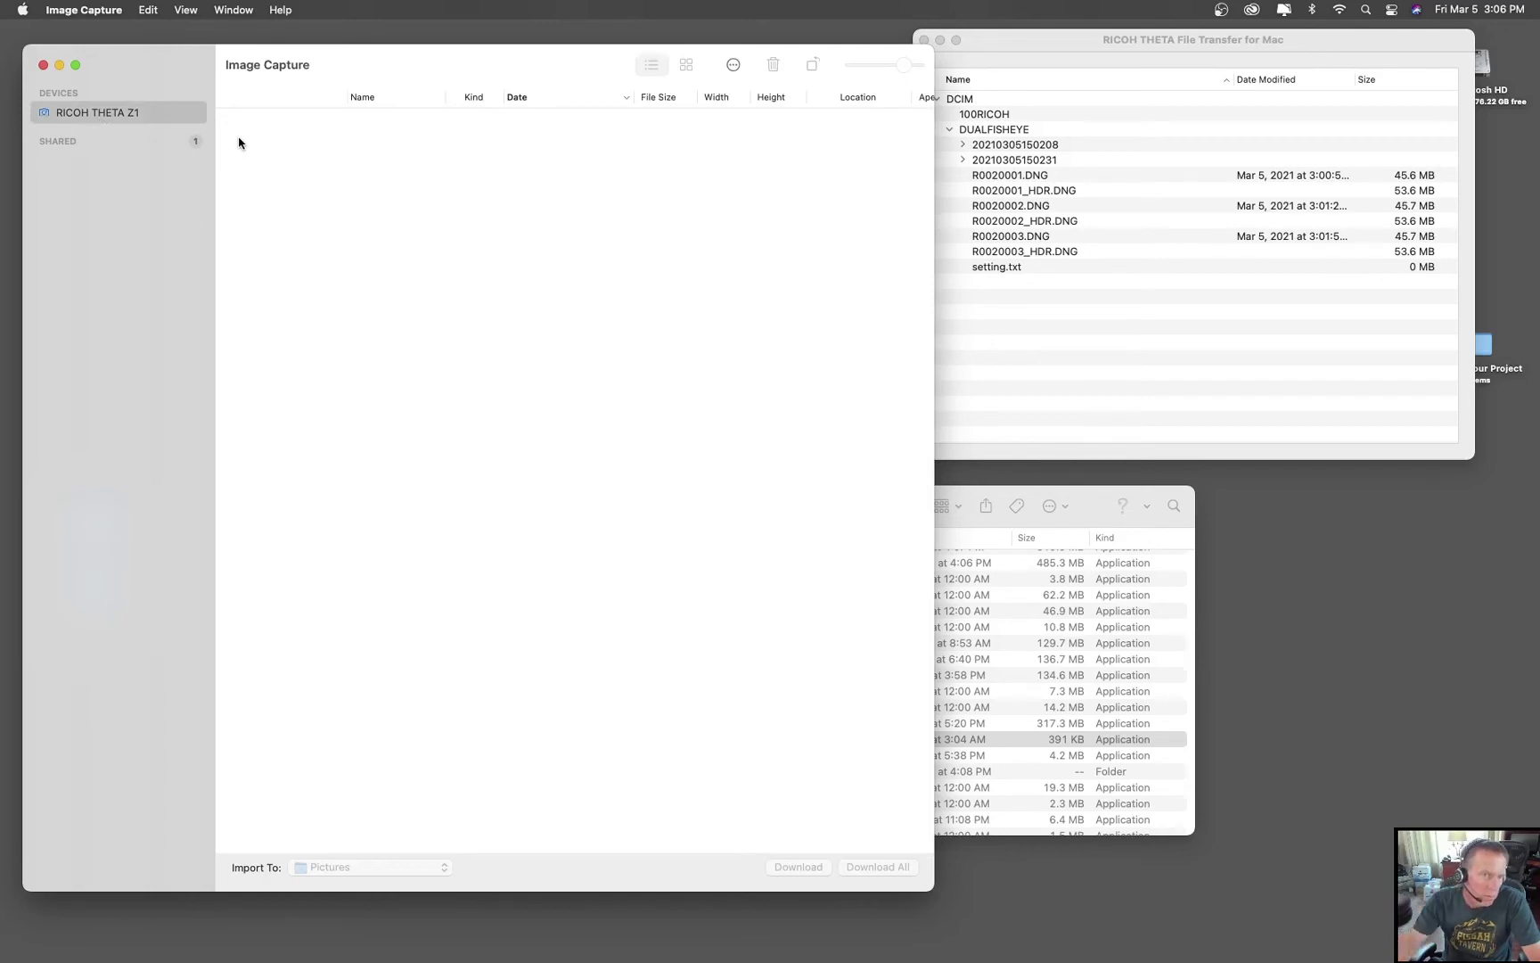
pyautogui.moveTo(1027, 45); pyautogui.dragTo(1084, 46)
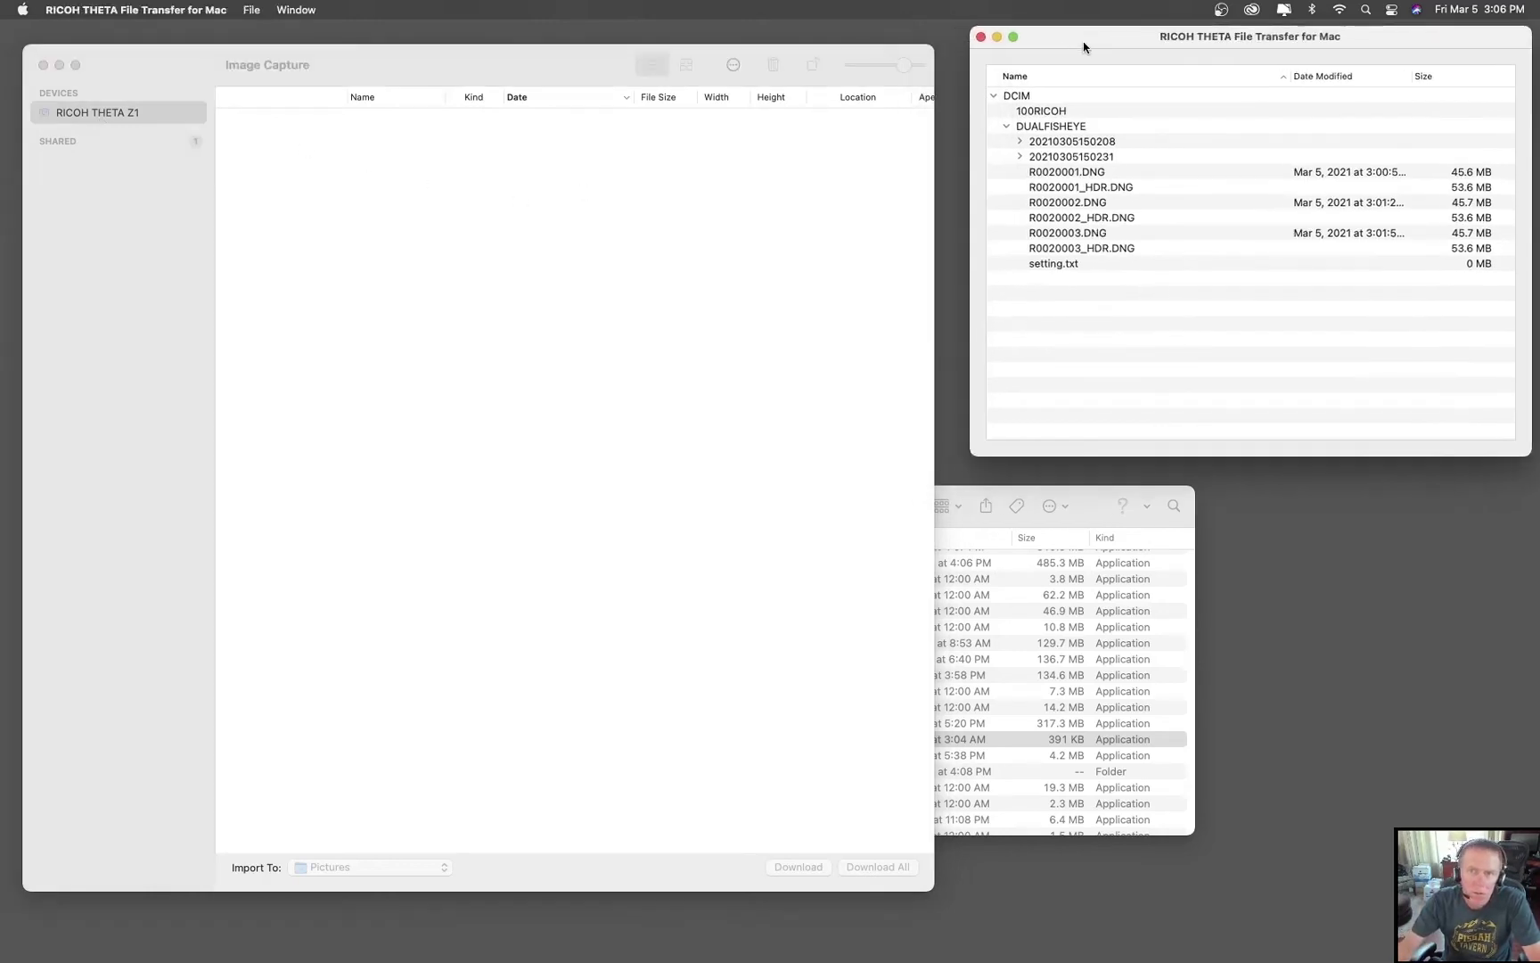
pyautogui.press('super+q')
# Step: Quit Image Capture and scroll up the Finder Applications list
pyautogui.moveTo(455, 79); pyautogui.dragTo(737, 72)
pyautogui.moveTo(399, 79); pyautogui.dragTo(440, 87)
pyautogui.press('super+q')
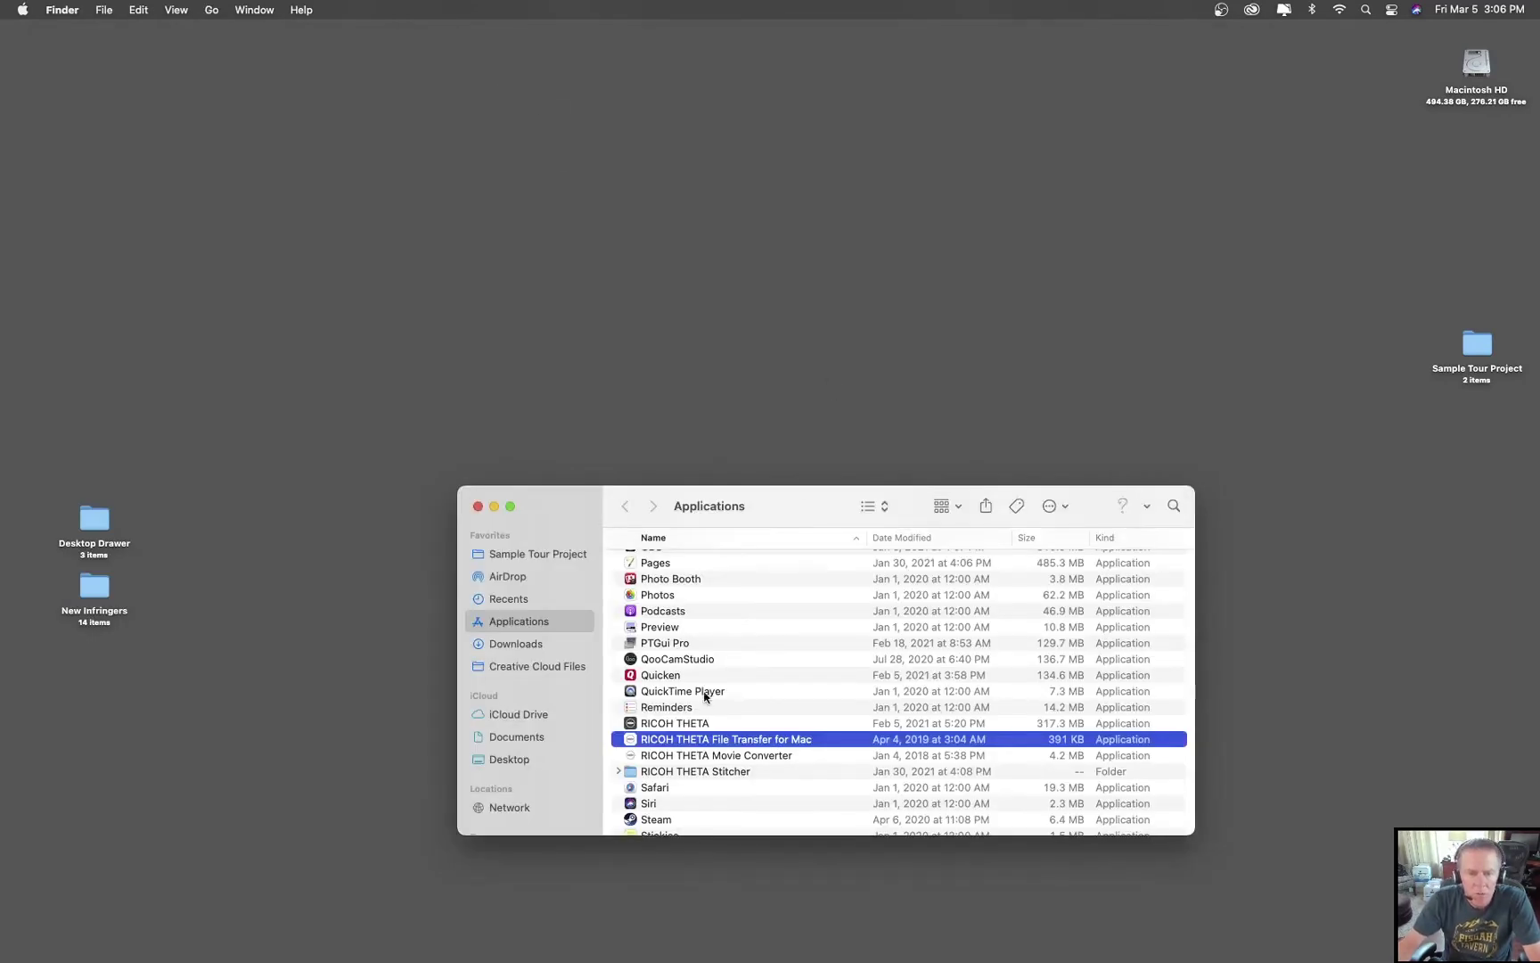
pyautogui.scroll(5, 691, 642)
pyautogui.scroll(4, 691, 642)
# Step: Relaunch Image Capture, zoom its window to show all 19 files, and select R0020009.DNG
pyautogui.doubleClick(673, 612)
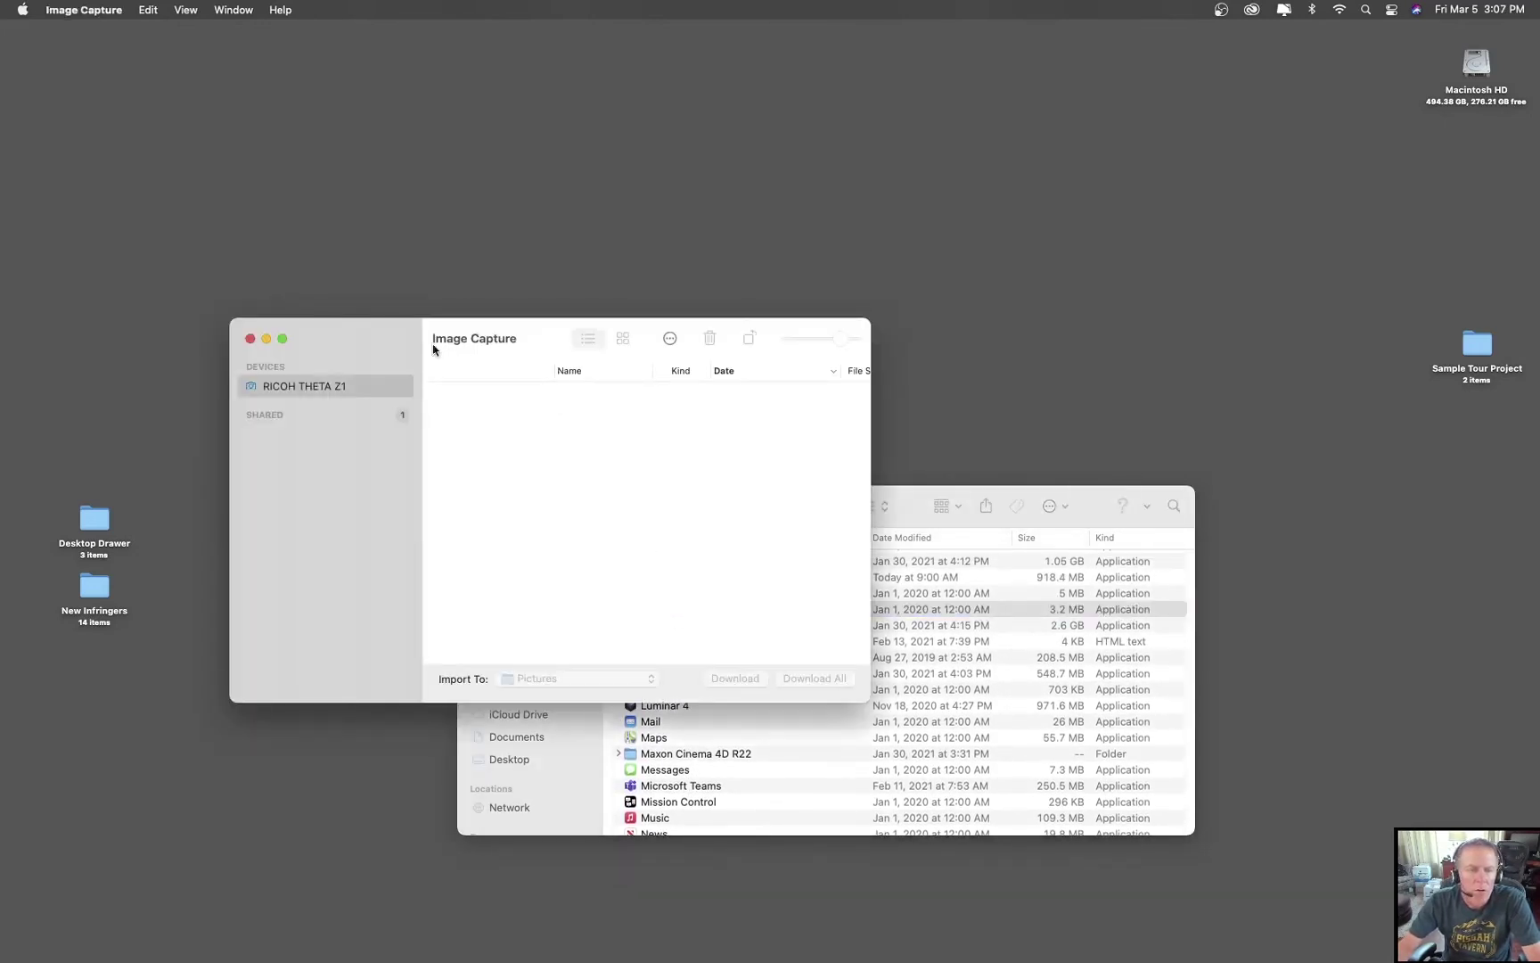
pyautogui.moveTo(392, 342); pyautogui.dragTo(433, 69)
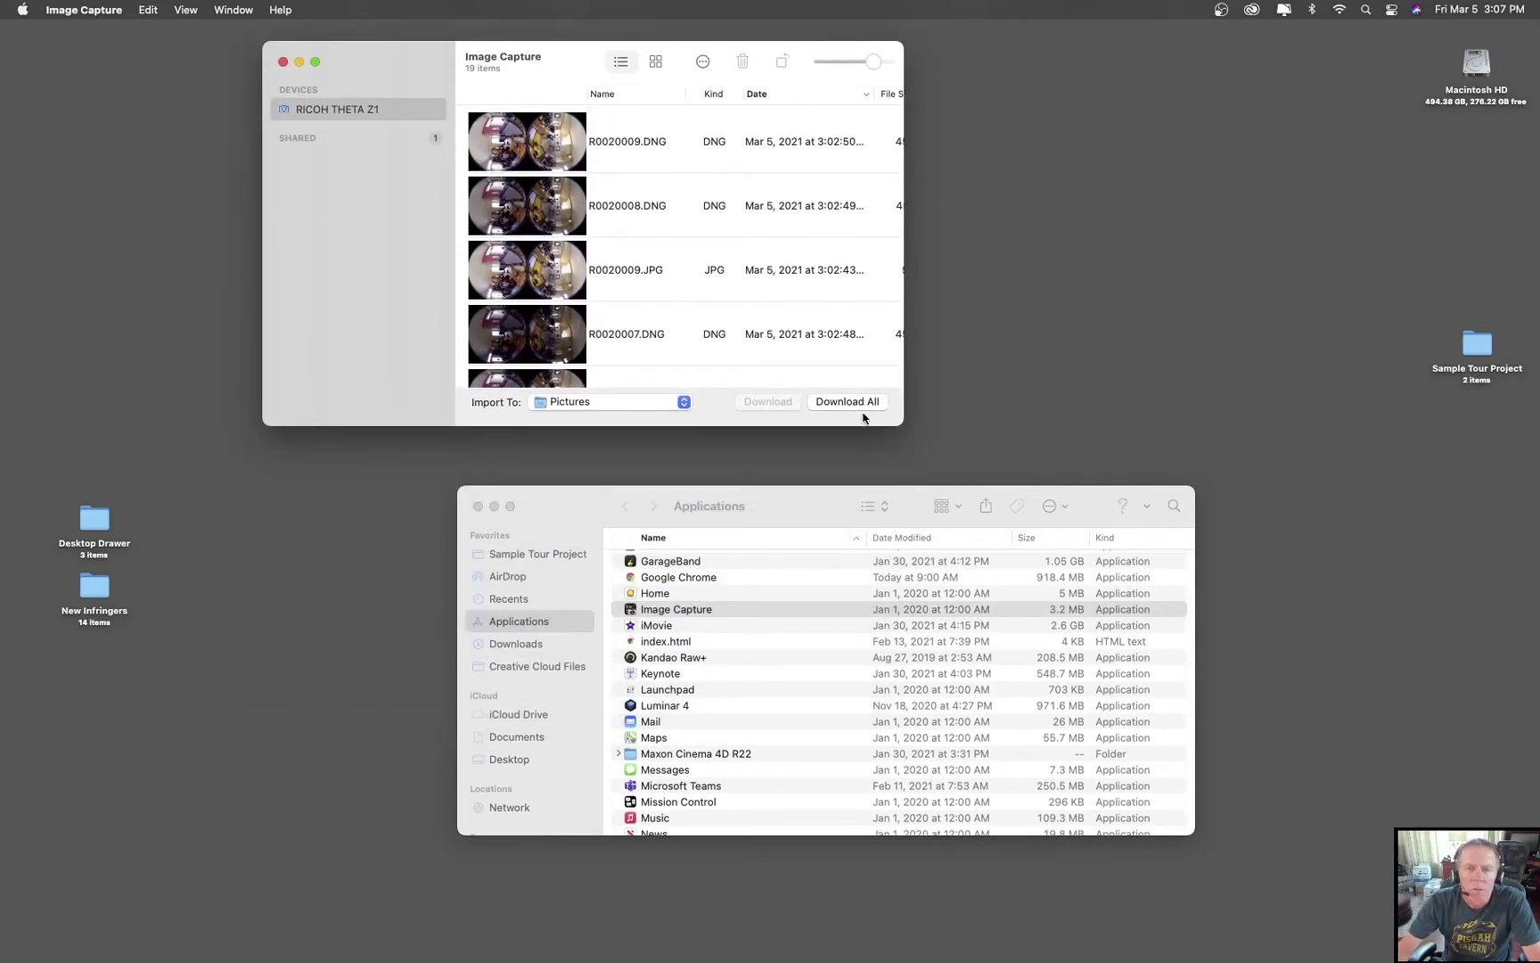
pyautogui.doubleClick(553, 56)
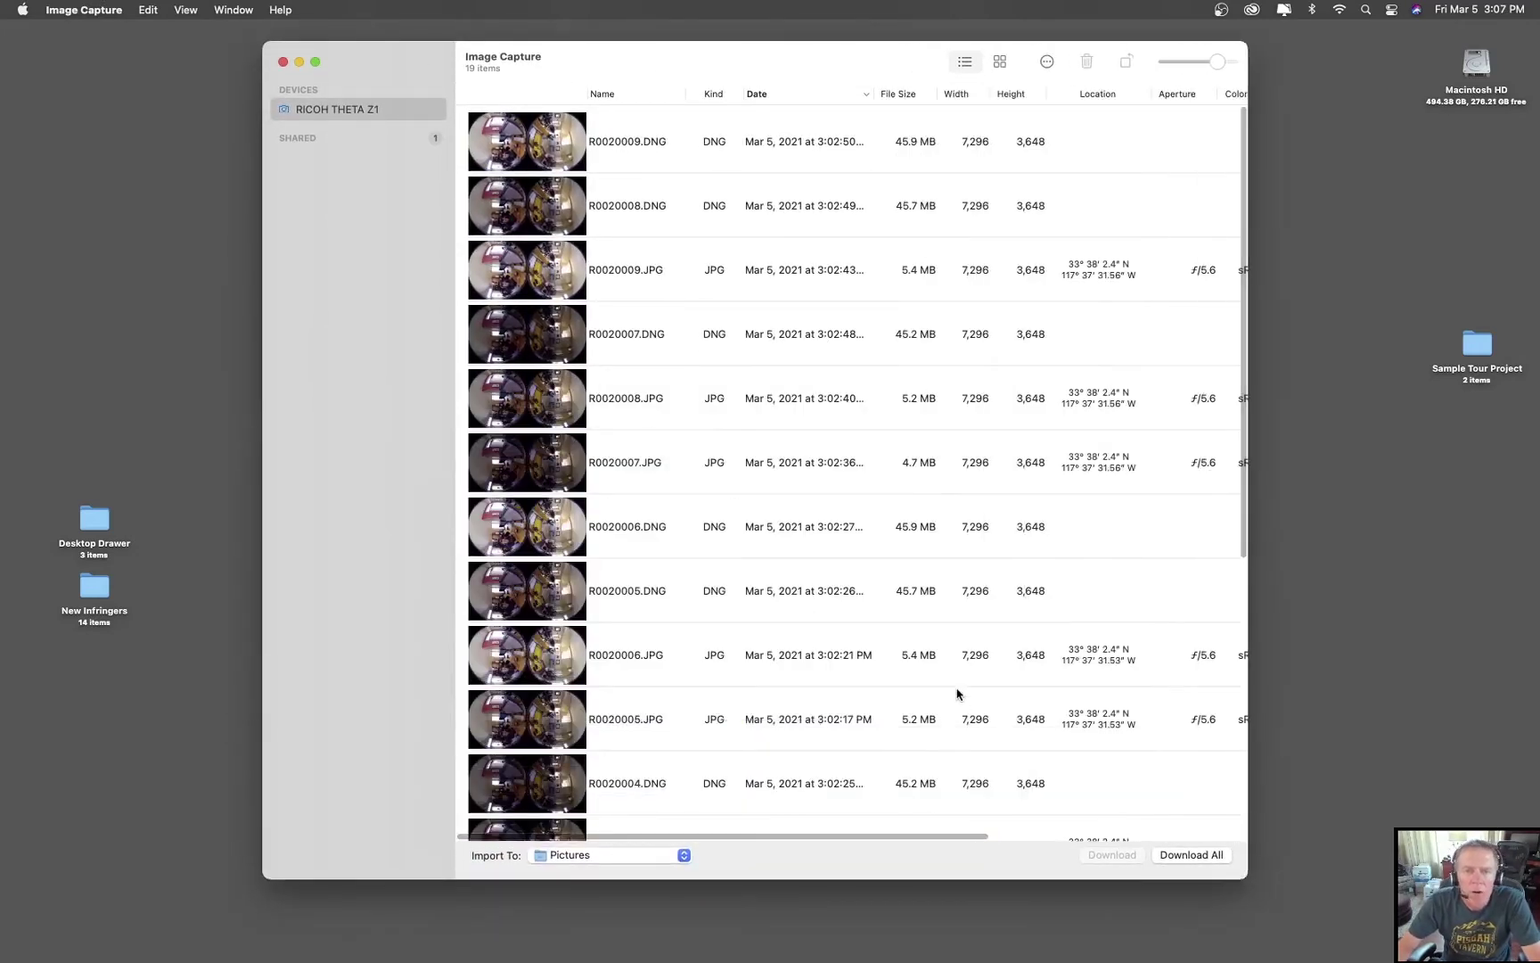
pyautogui.scroll(-10, 955, 697)
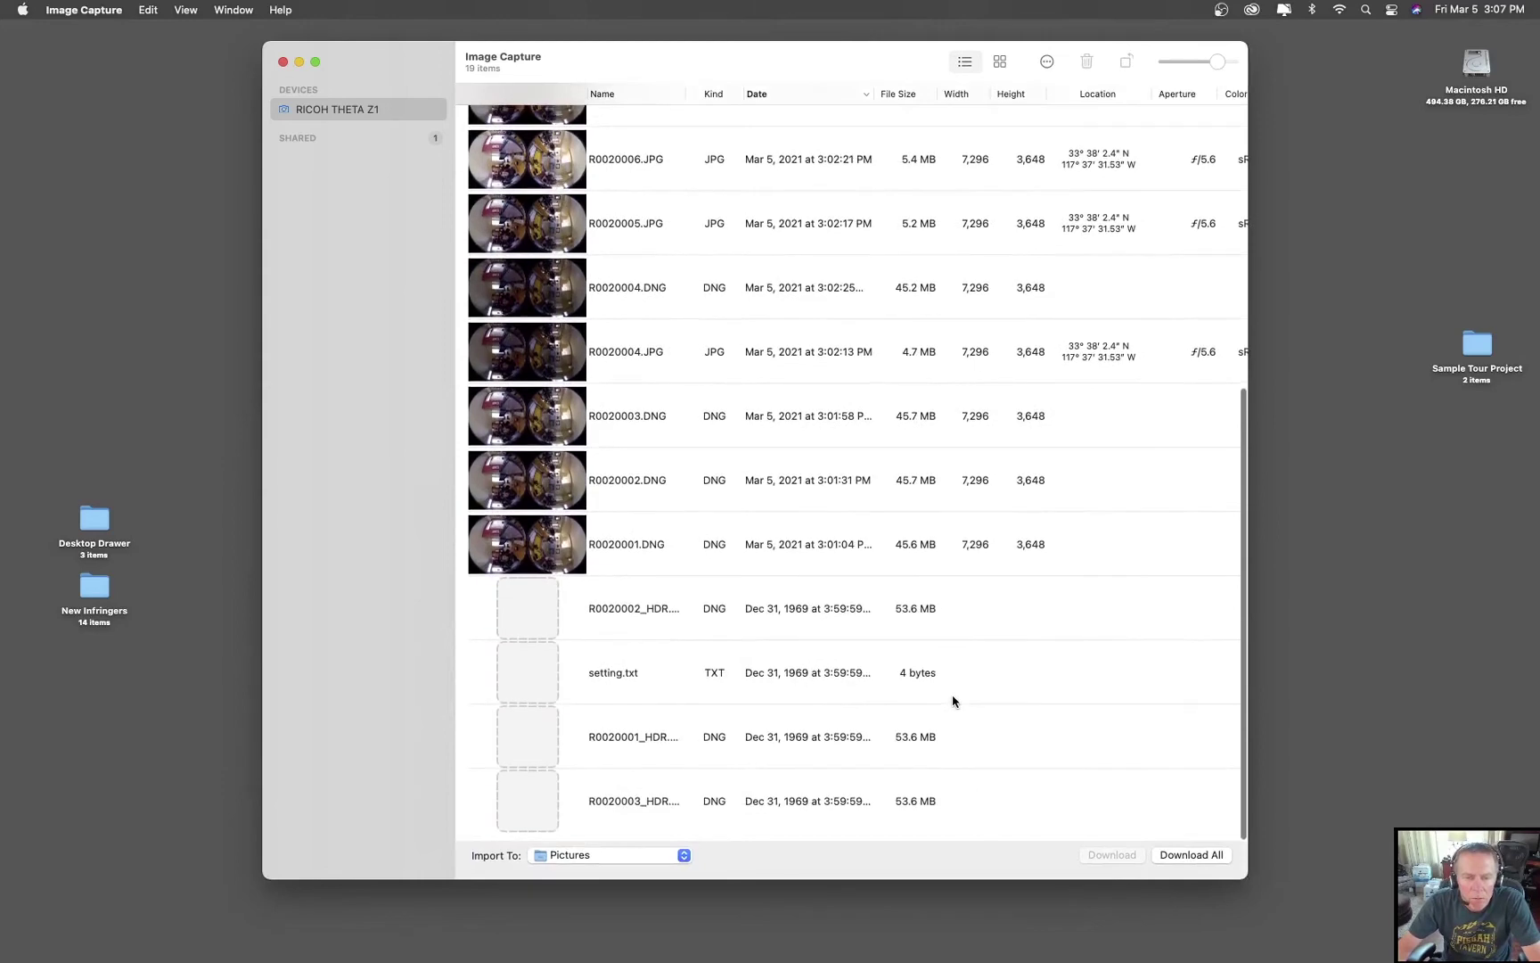
pyautogui.scroll(5, 772, 678)
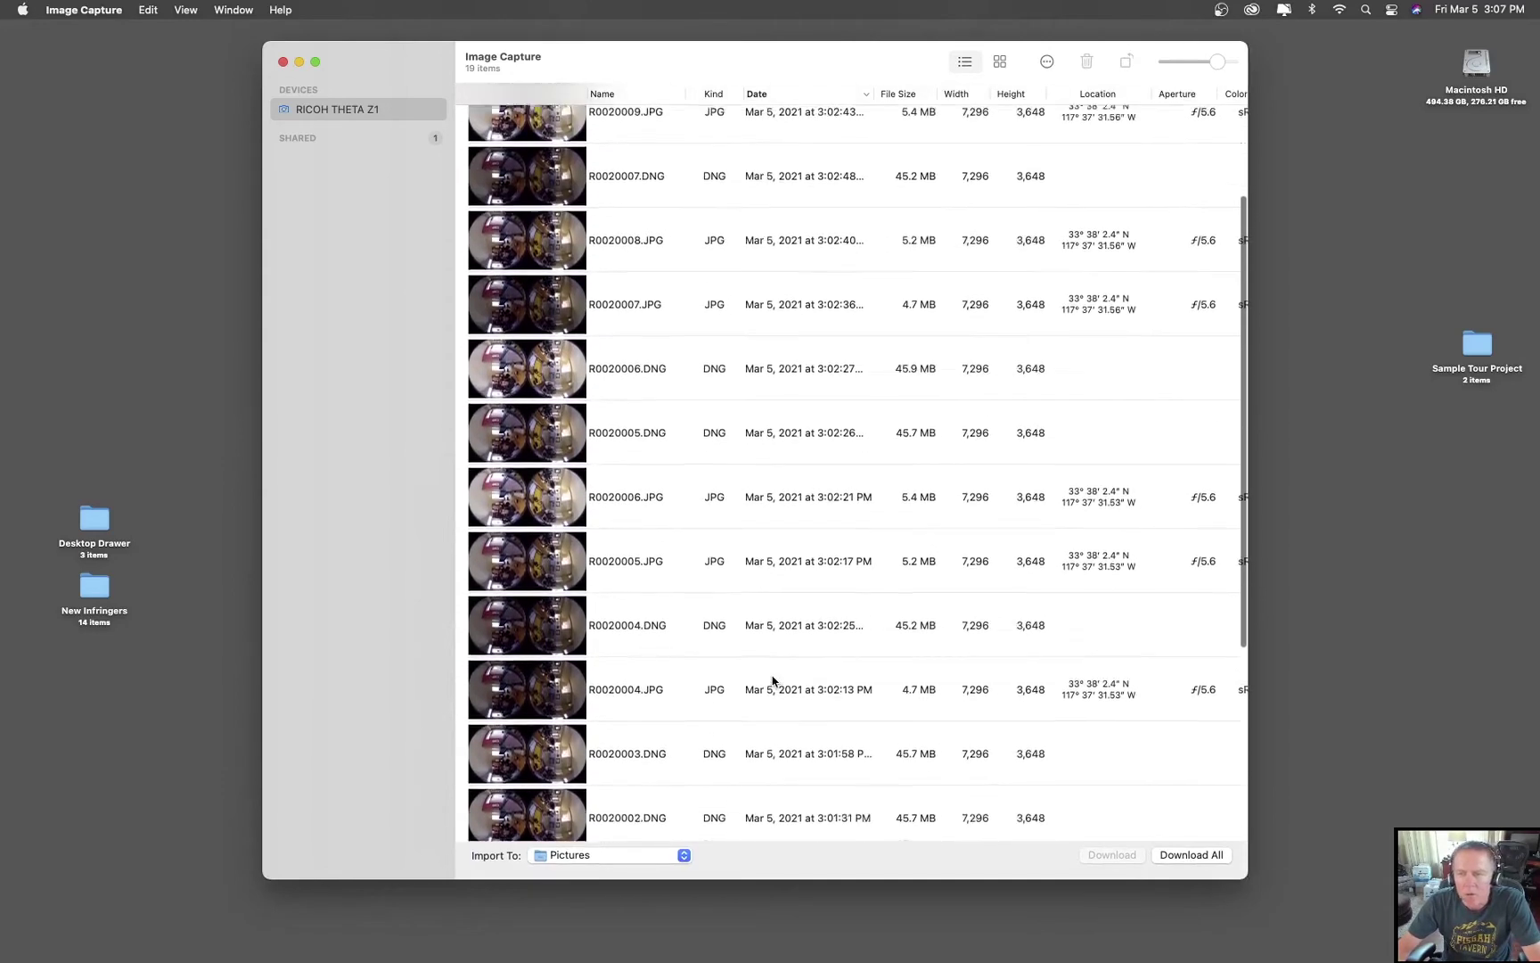
pyautogui.scroll(-3, 772, 677)
pyautogui.scroll(8, 618, 639)
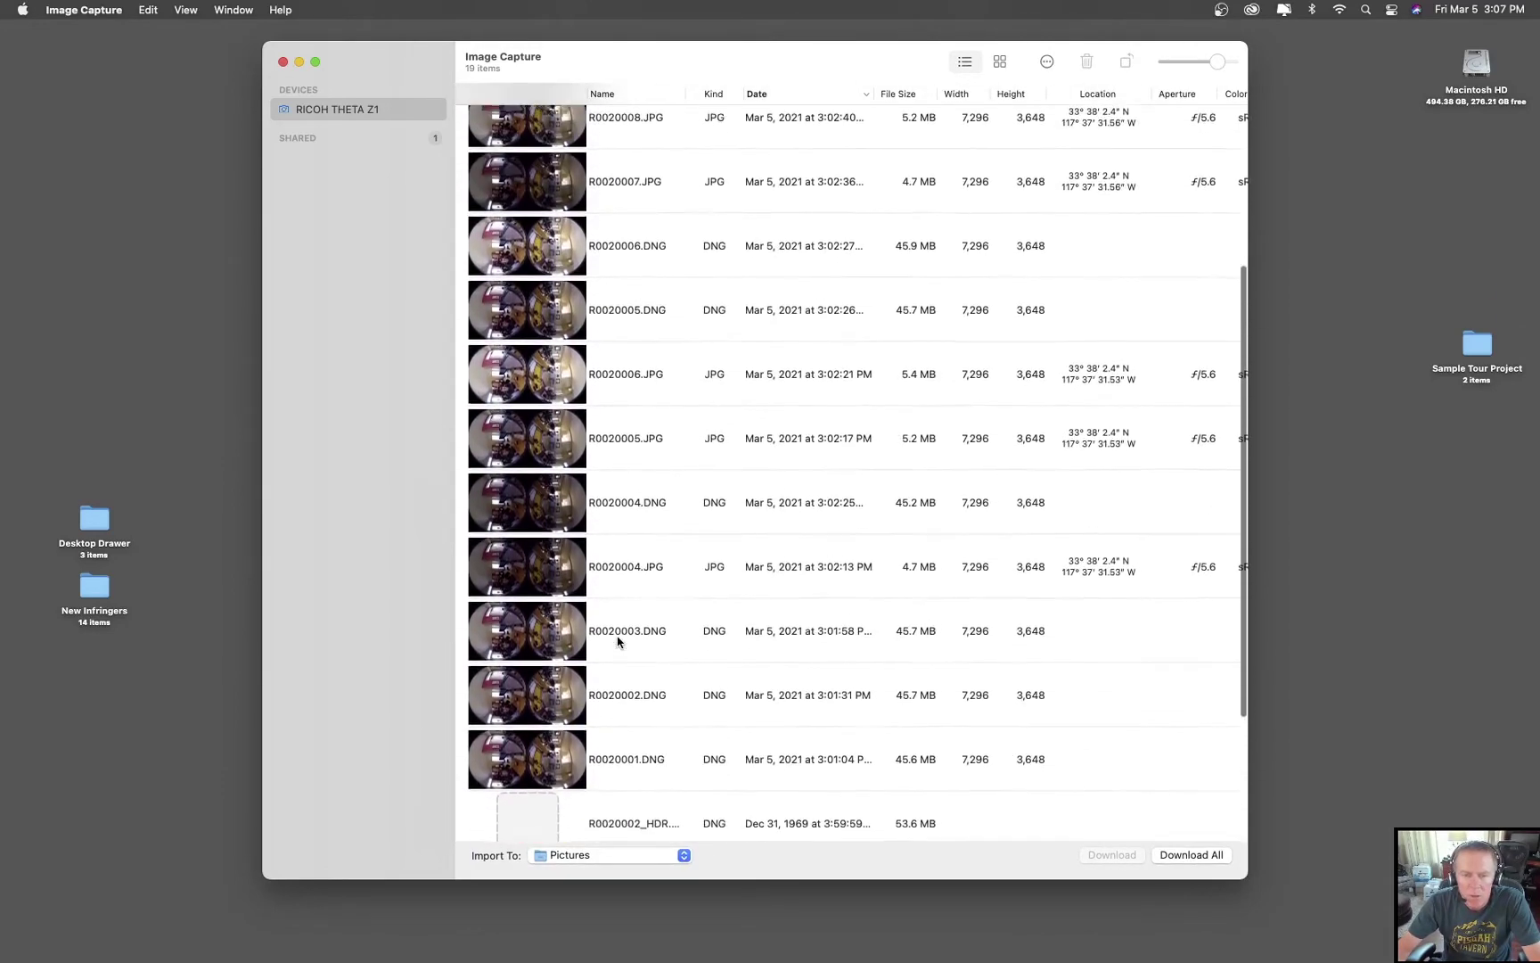
pyautogui.scroll(5, 618, 639)
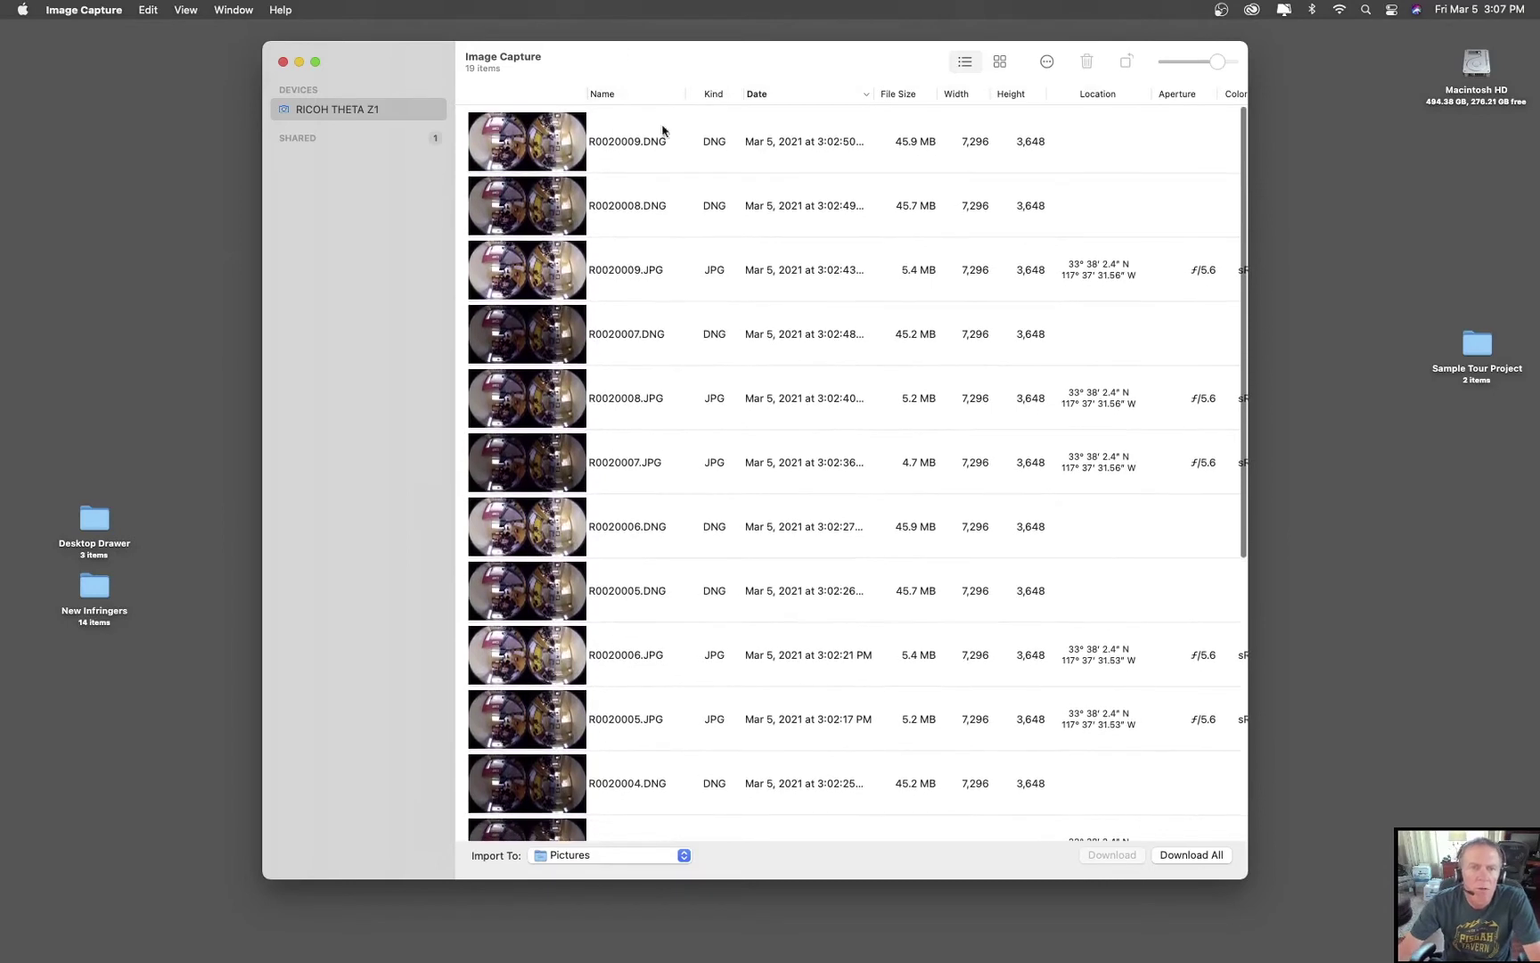
pyautogui.click(531, 161)
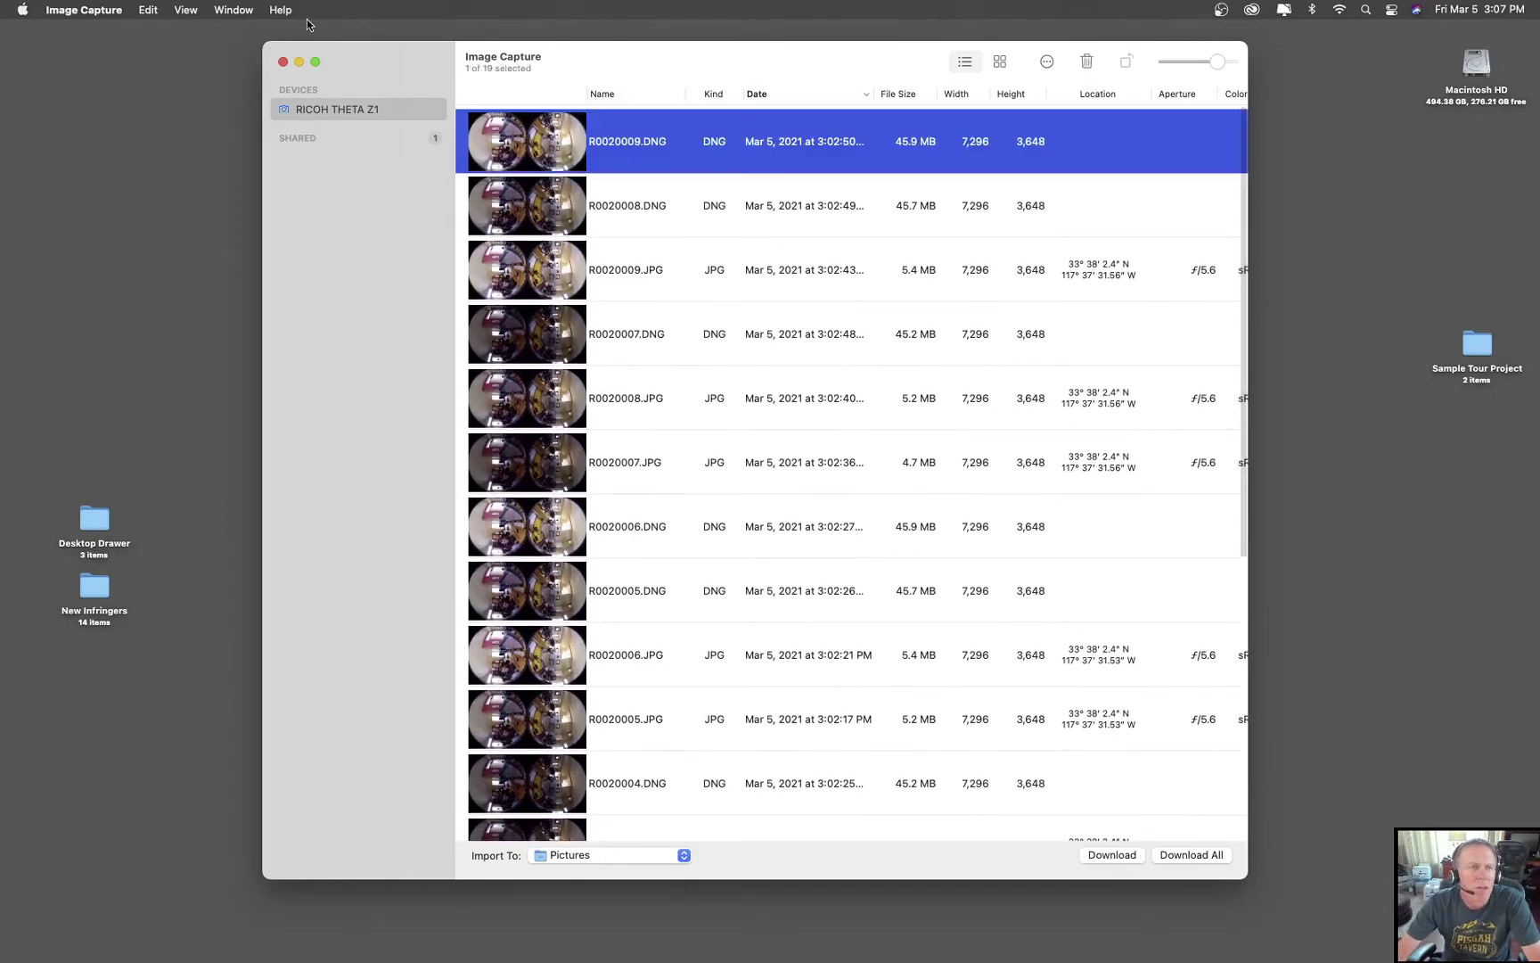
# Step: Permanently delete R0020009.DNG from the RICOH THETA Z1
pyautogui.rightClick(551, 150)
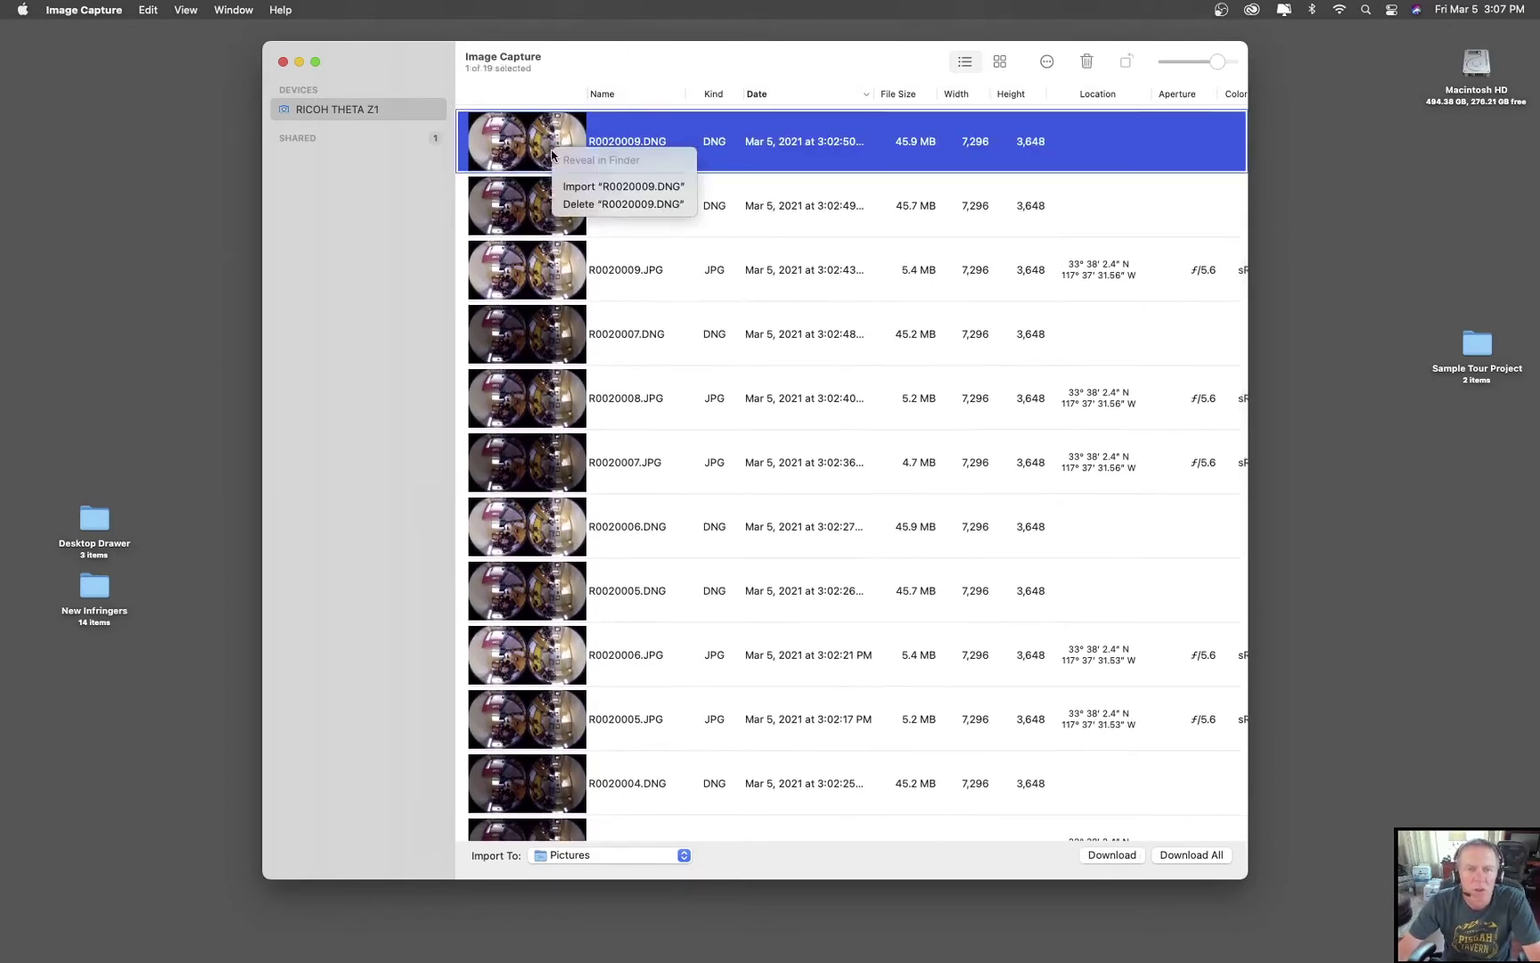
pyautogui.click(651, 203)
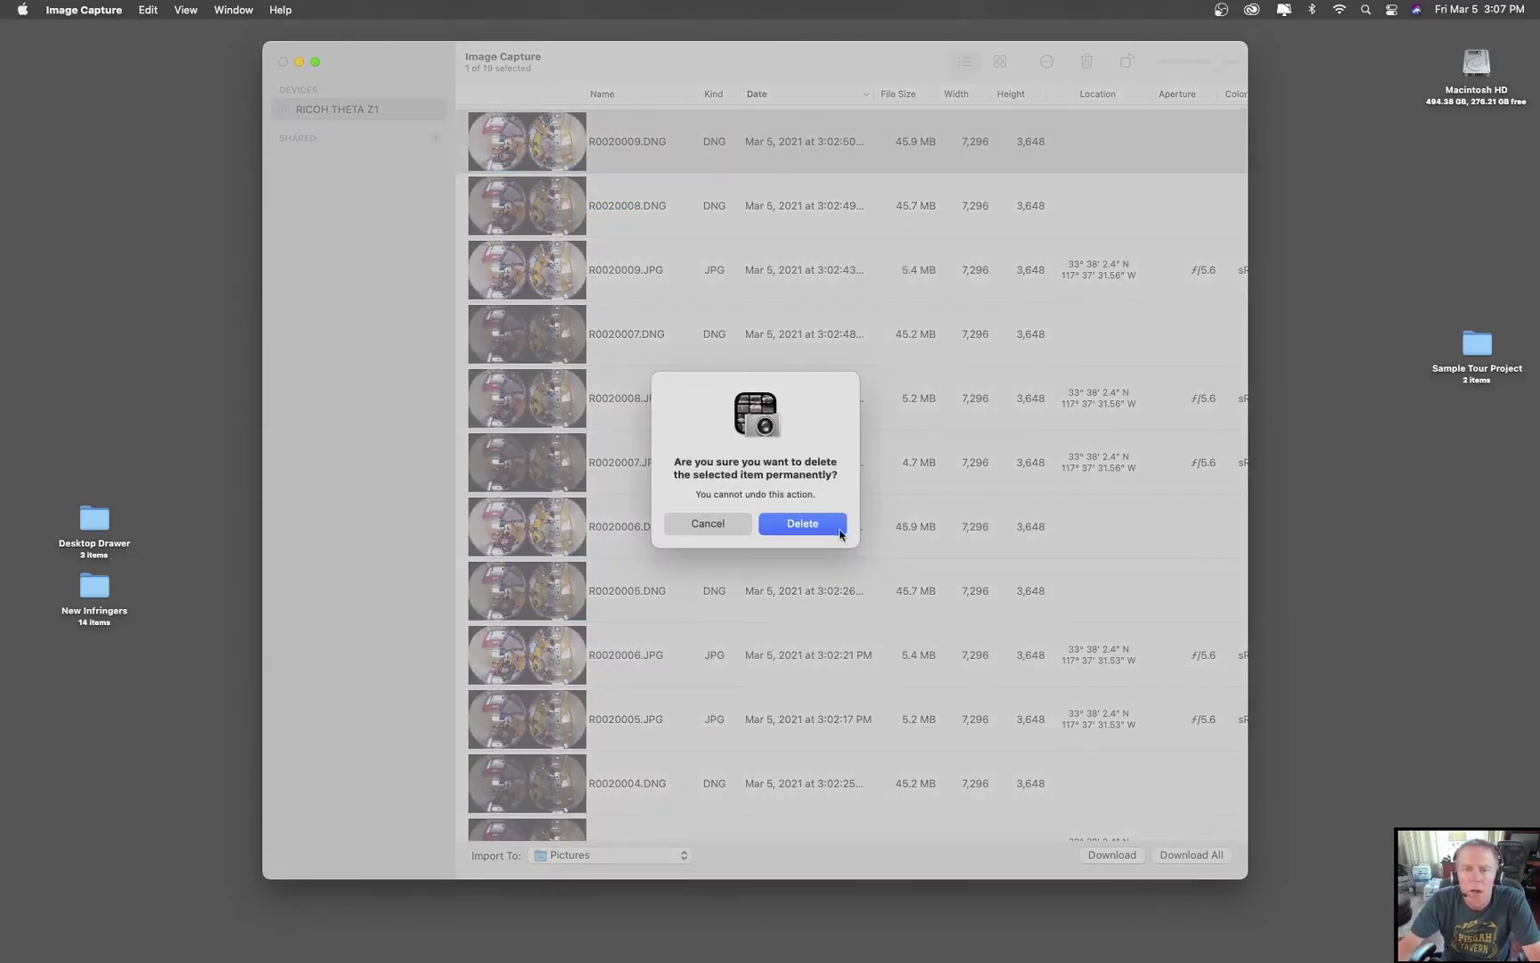
pyautogui.click(836, 530)
# Step: Select all remaining items and permanently delete all 18 from the camera
pyautogui.click(526, 158)
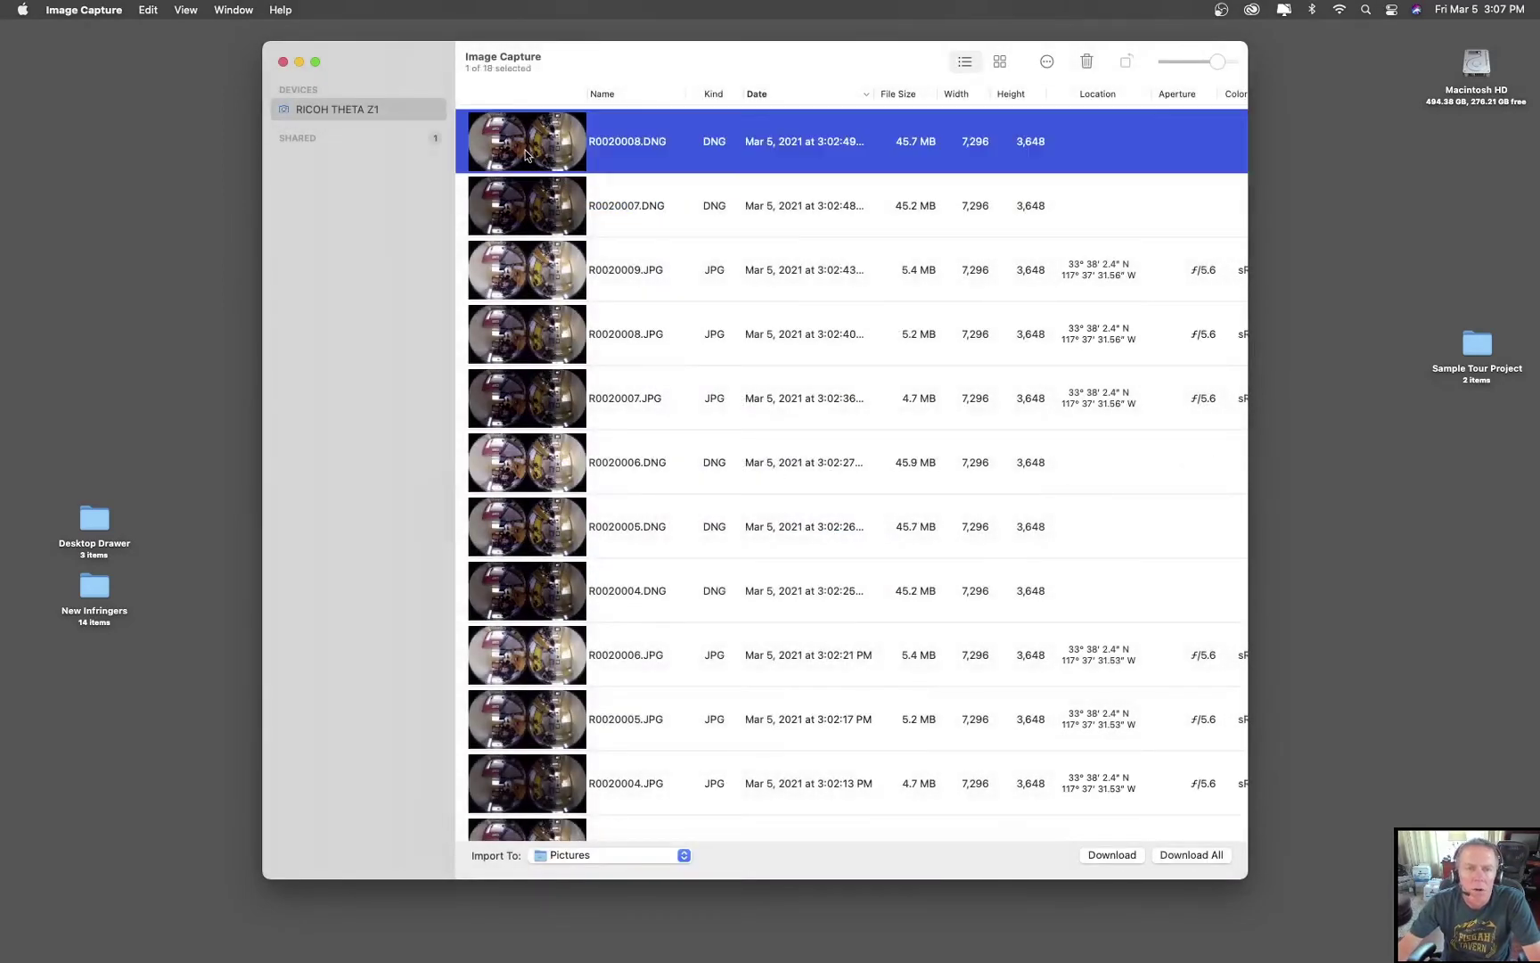
pyautogui.scroll(-10, 591, 402)
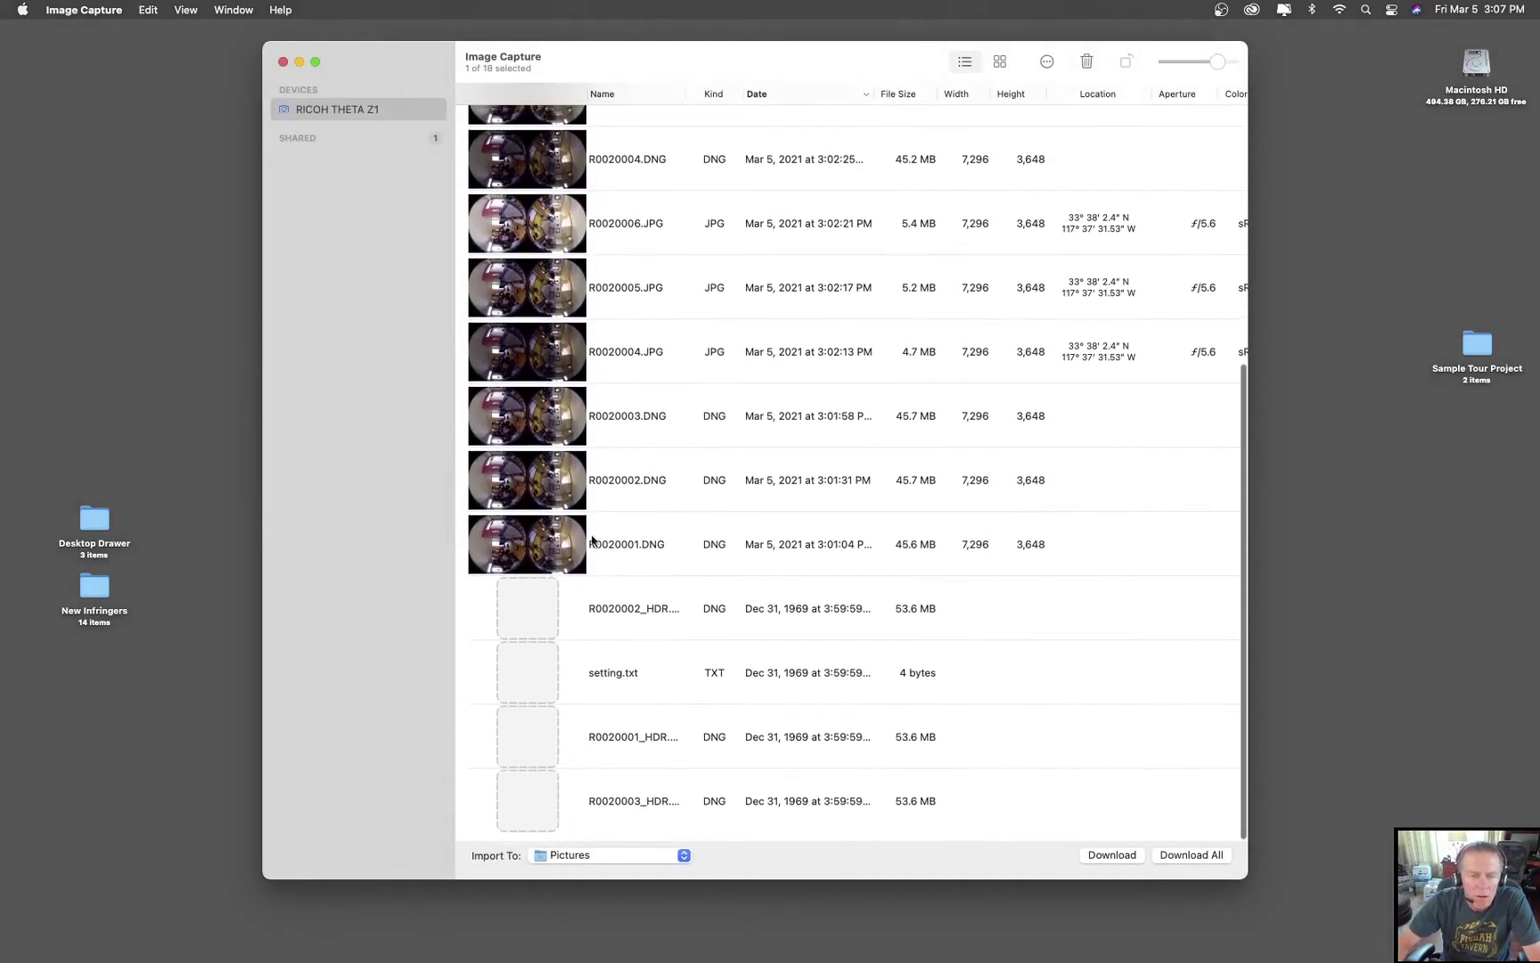
pyautogui.keyDown('shift'); pyautogui.click(553, 793); pyautogui.keyUp('shift')
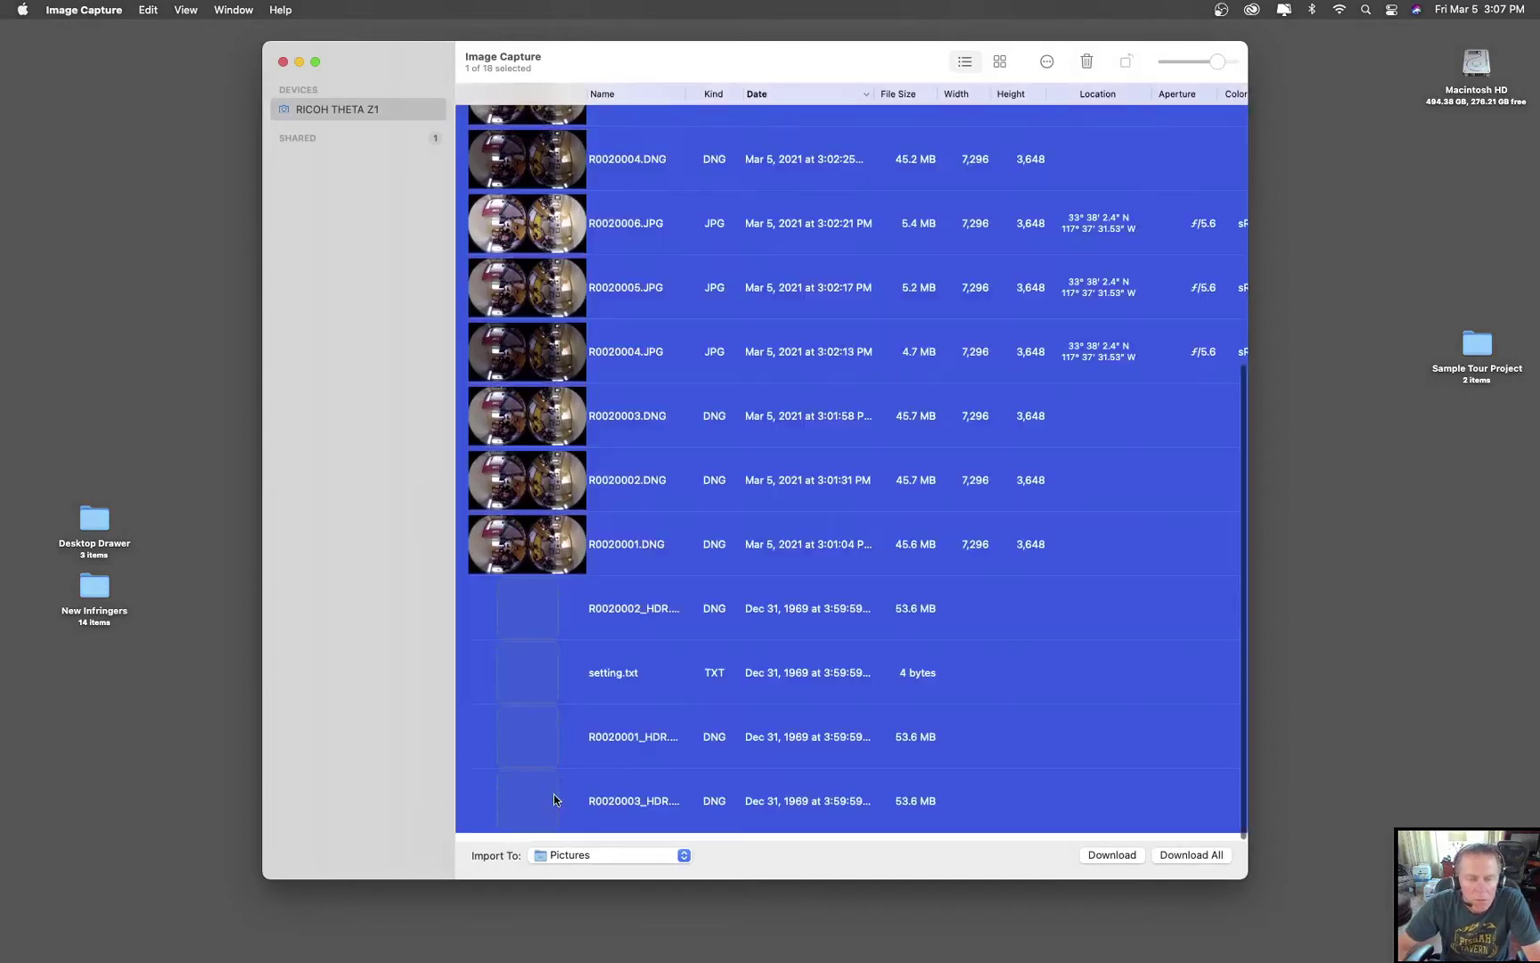
pyautogui.click(148, 11)
pyautogui.click(740, 355)
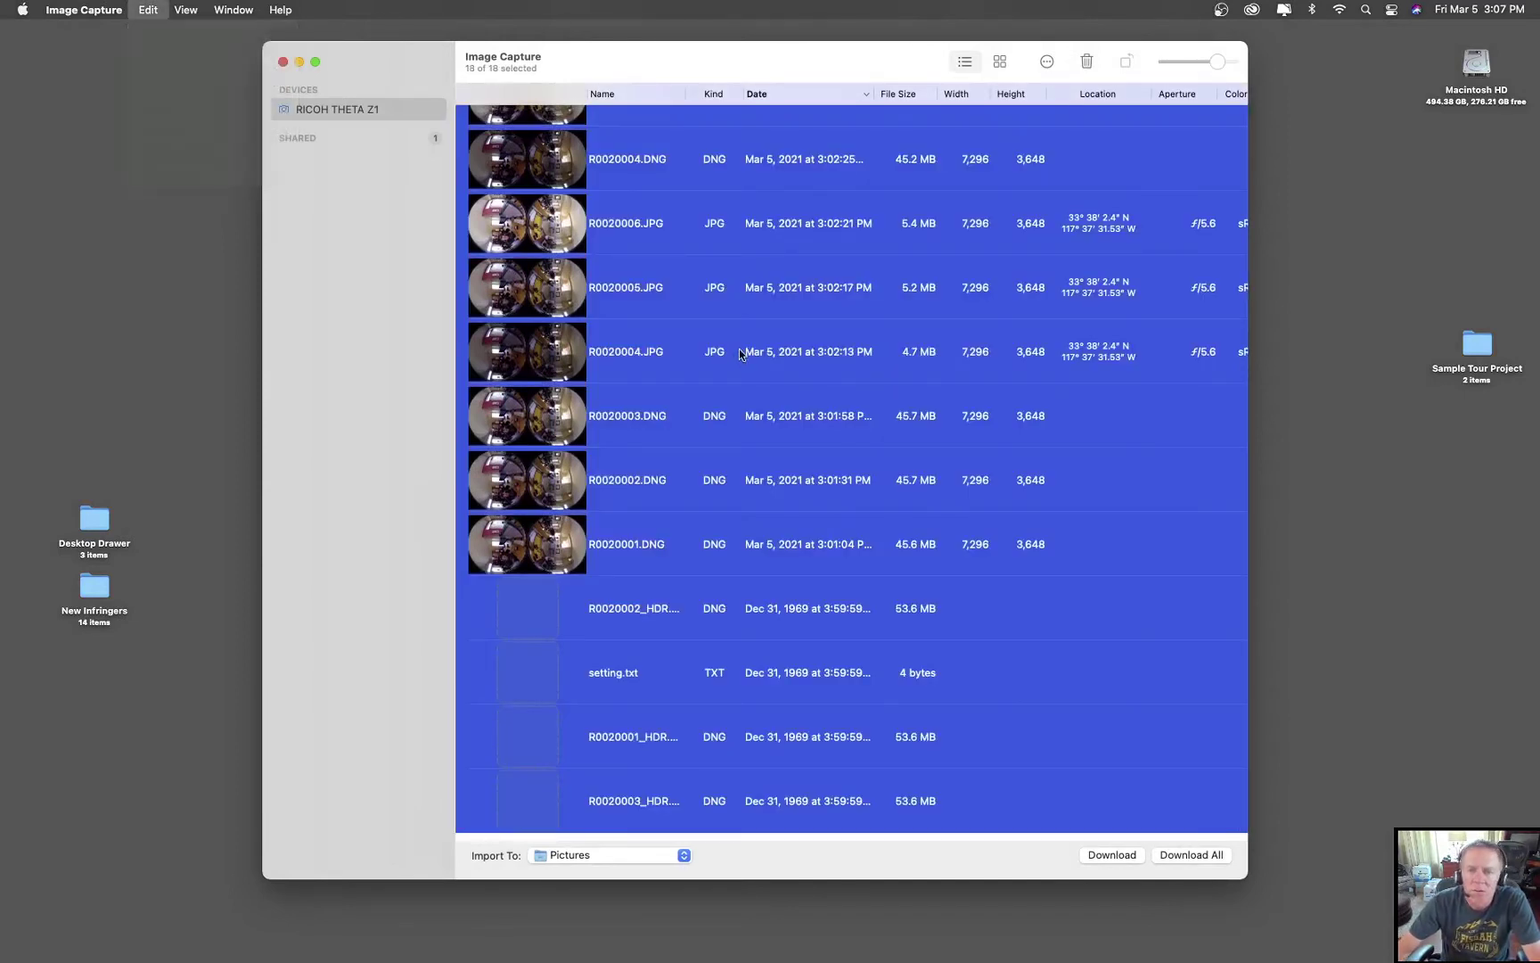
pyautogui.rightClick(739, 355)
pyautogui.click(789, 403)
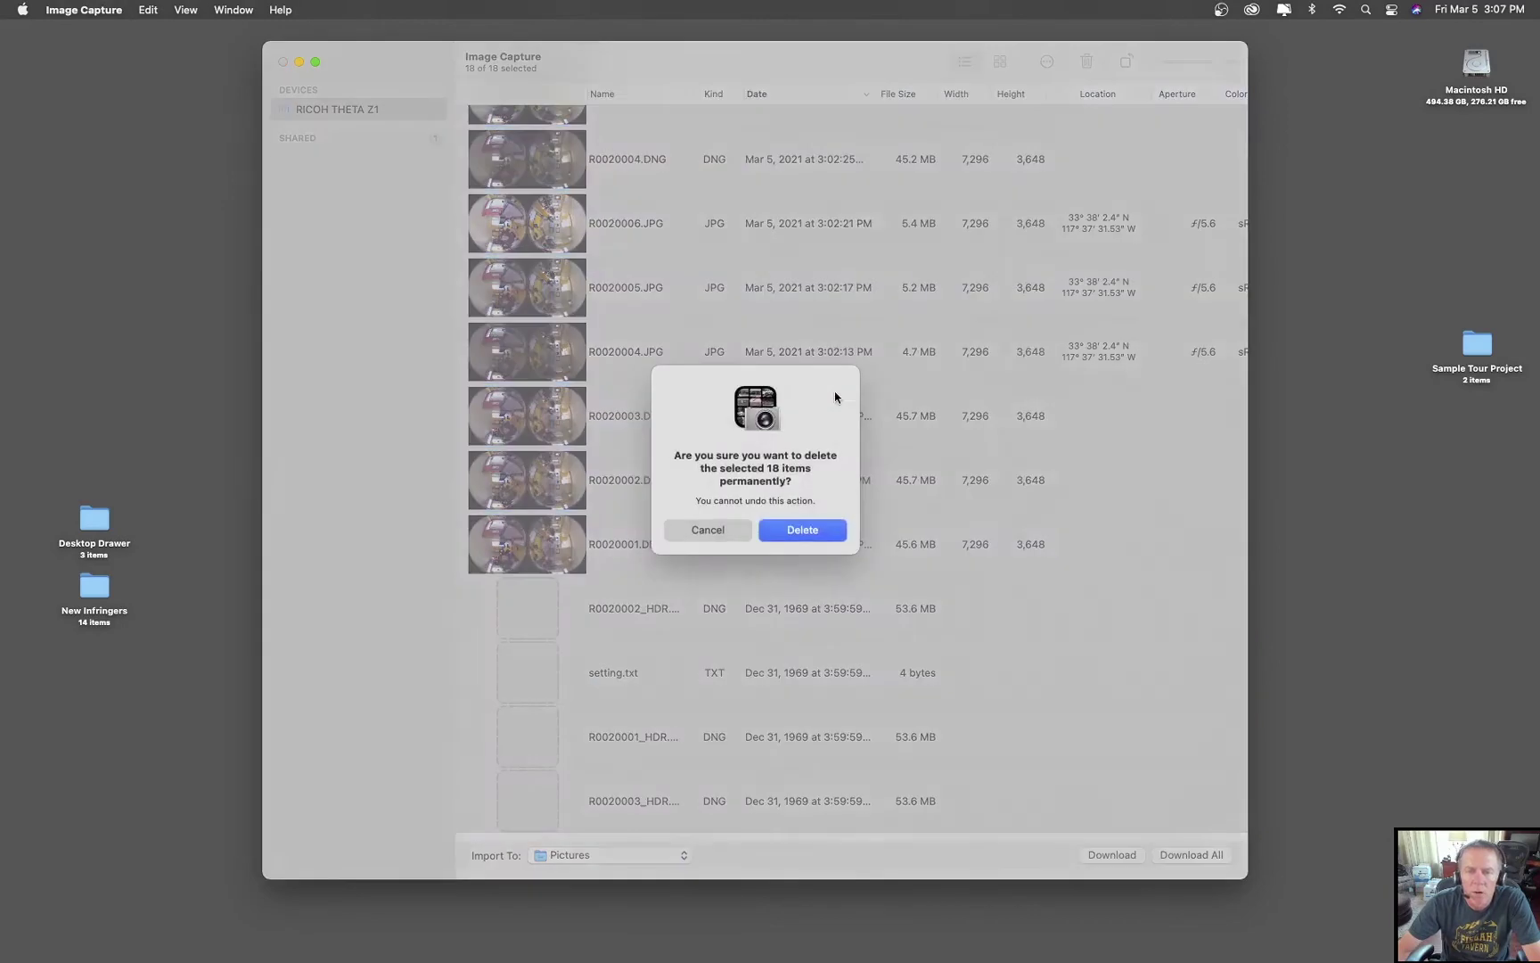
pyautogui.click(807, 530)
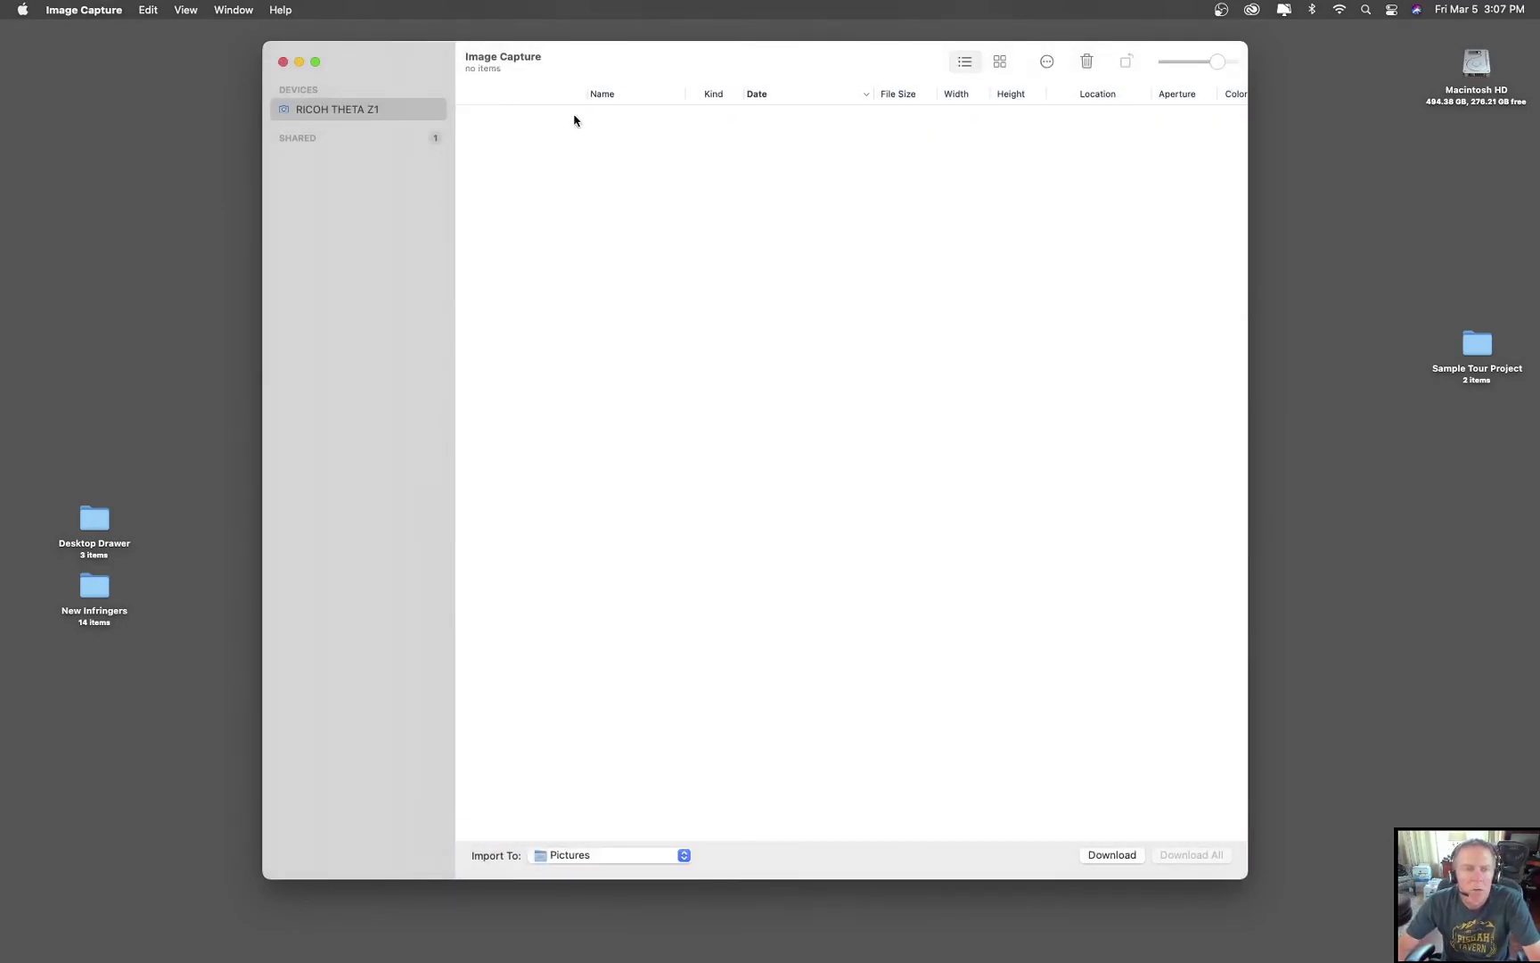
# Step: Close Image Capture and launch RICOH THETA File Transfer for Mac from Applications
pyautogui.moveTo(418, 71)
pyautogui.mouseDown()
pyautogui.moveTo(407, 89)
pyautogui.moveTo(436, 83)
pyautogui.mouseUp()
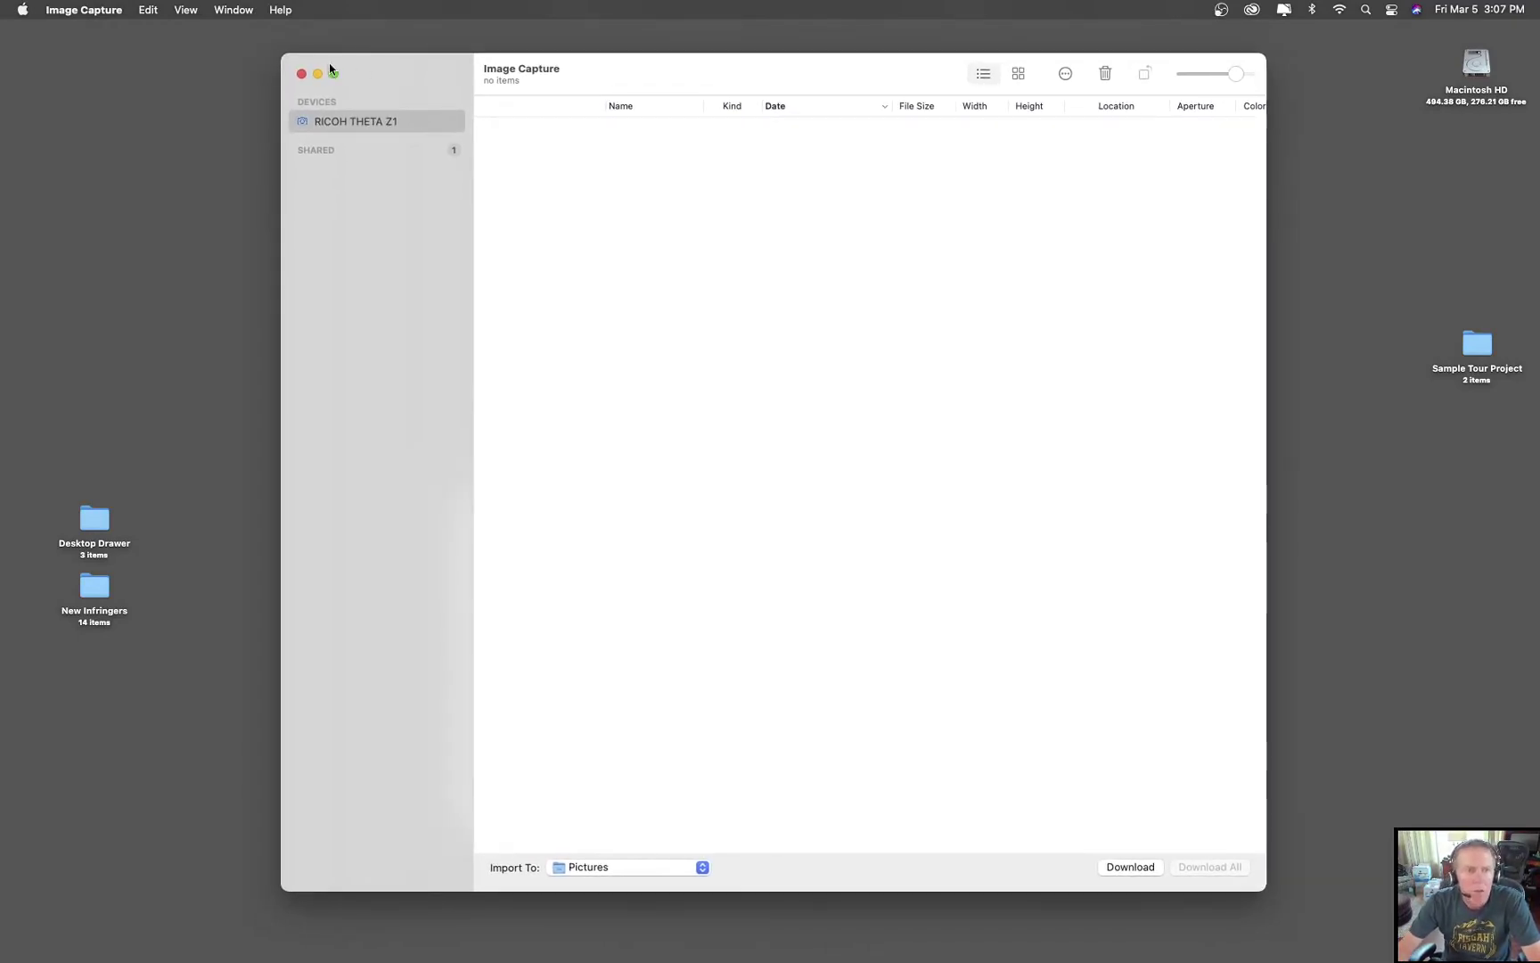
pyautogui.click(301, 74)
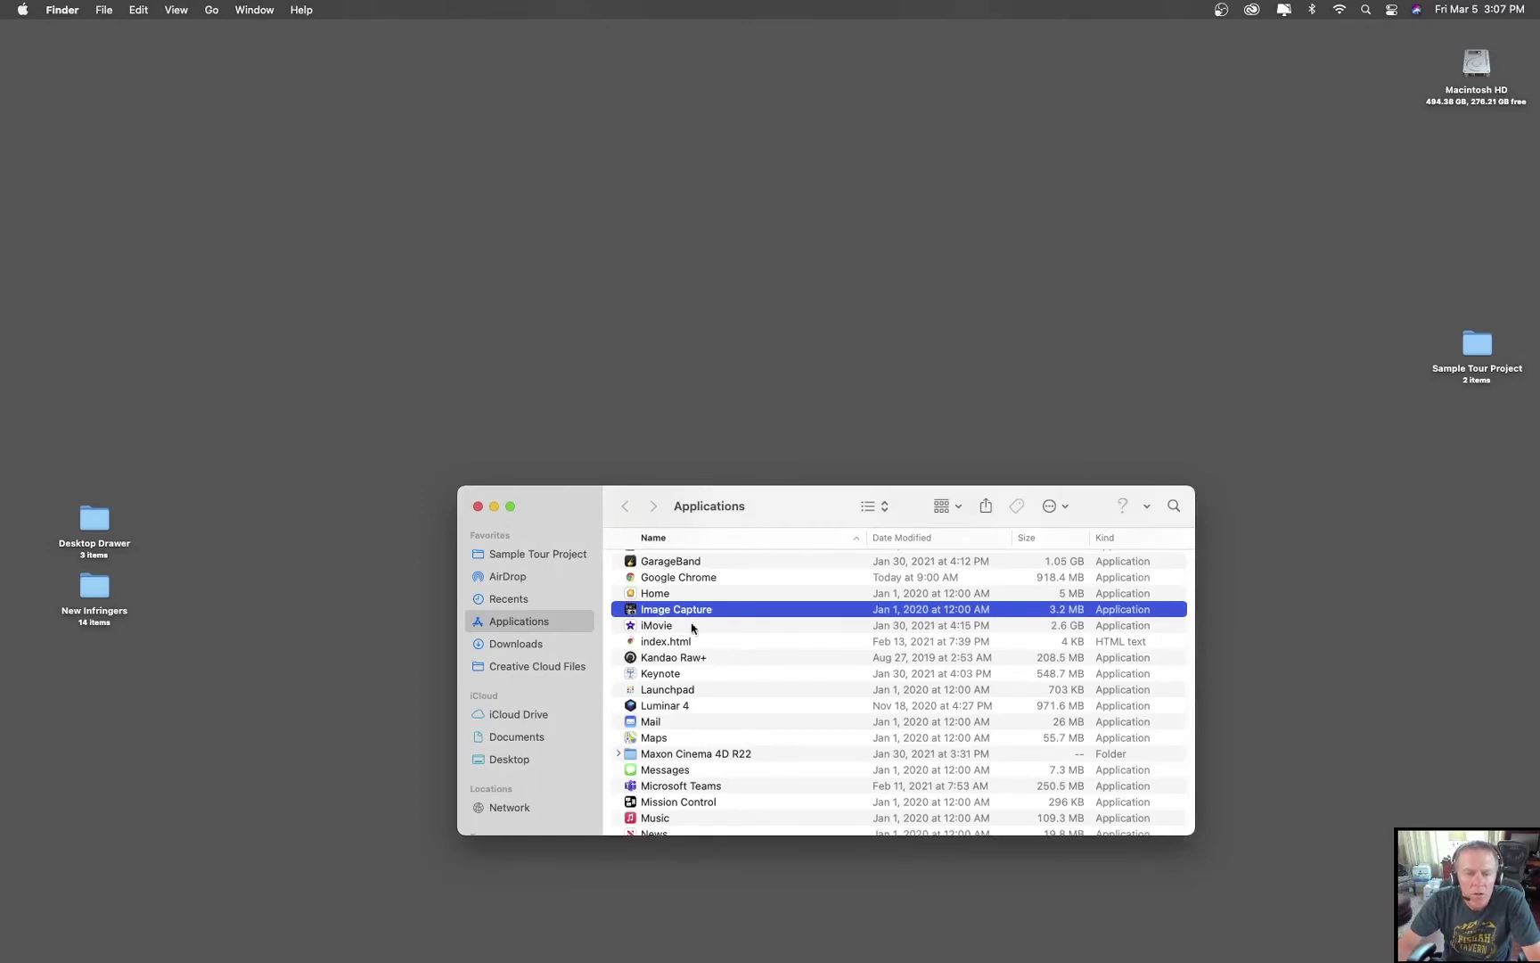
pyautogui.scroll(-10, 691, 627)
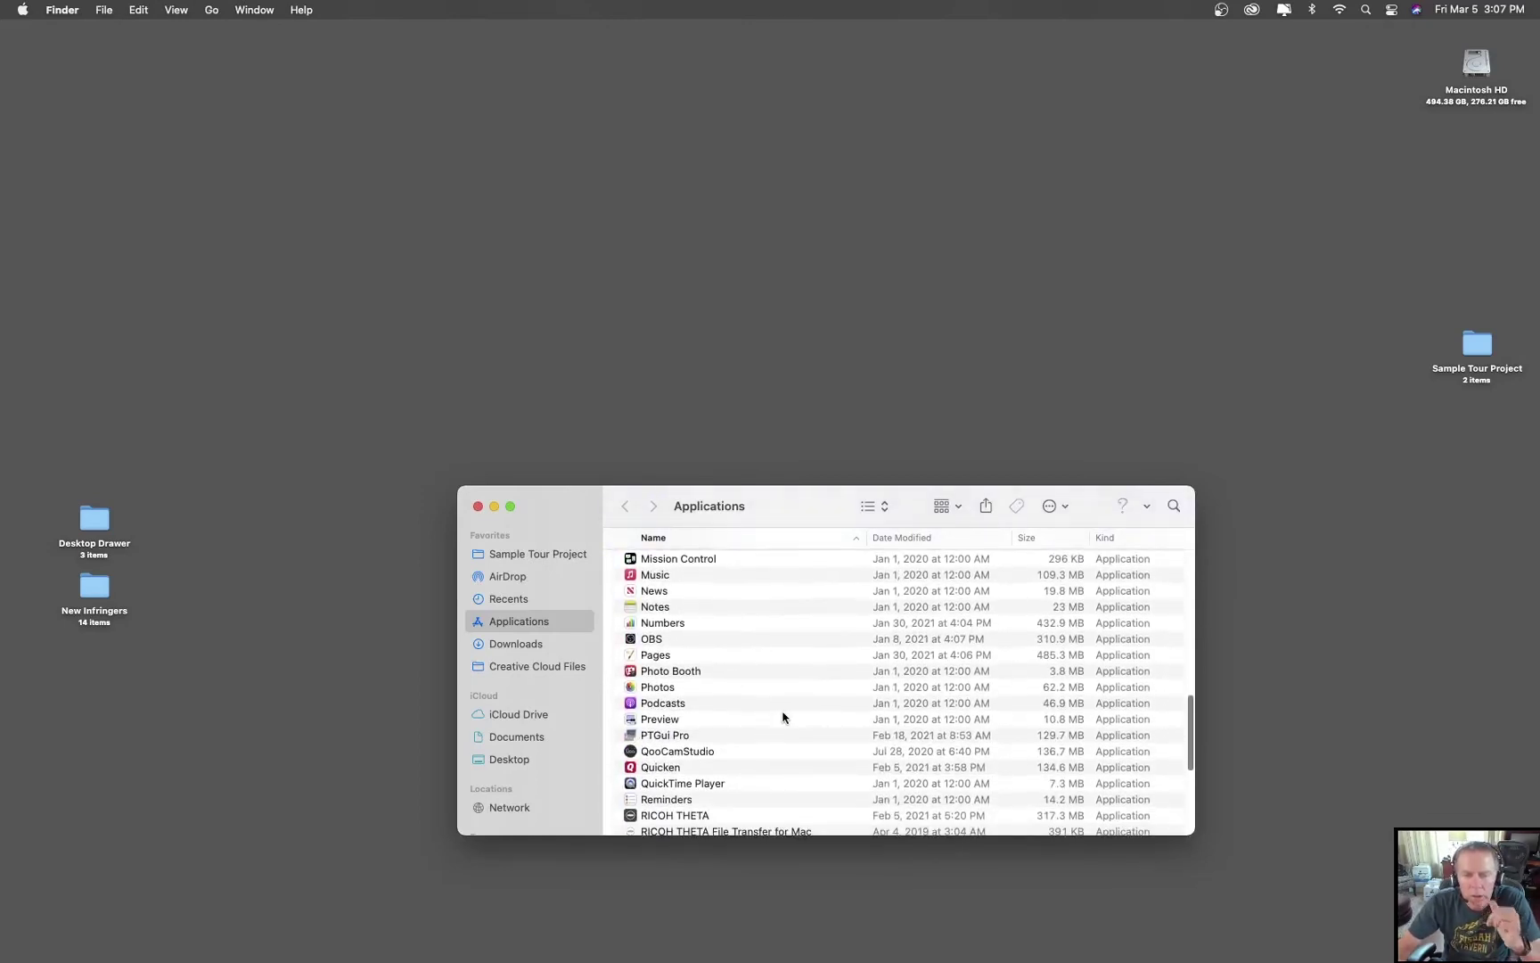
pyautogui.scroll(-3, 782, 718)
pyautogui.doubleClick(761, 760)
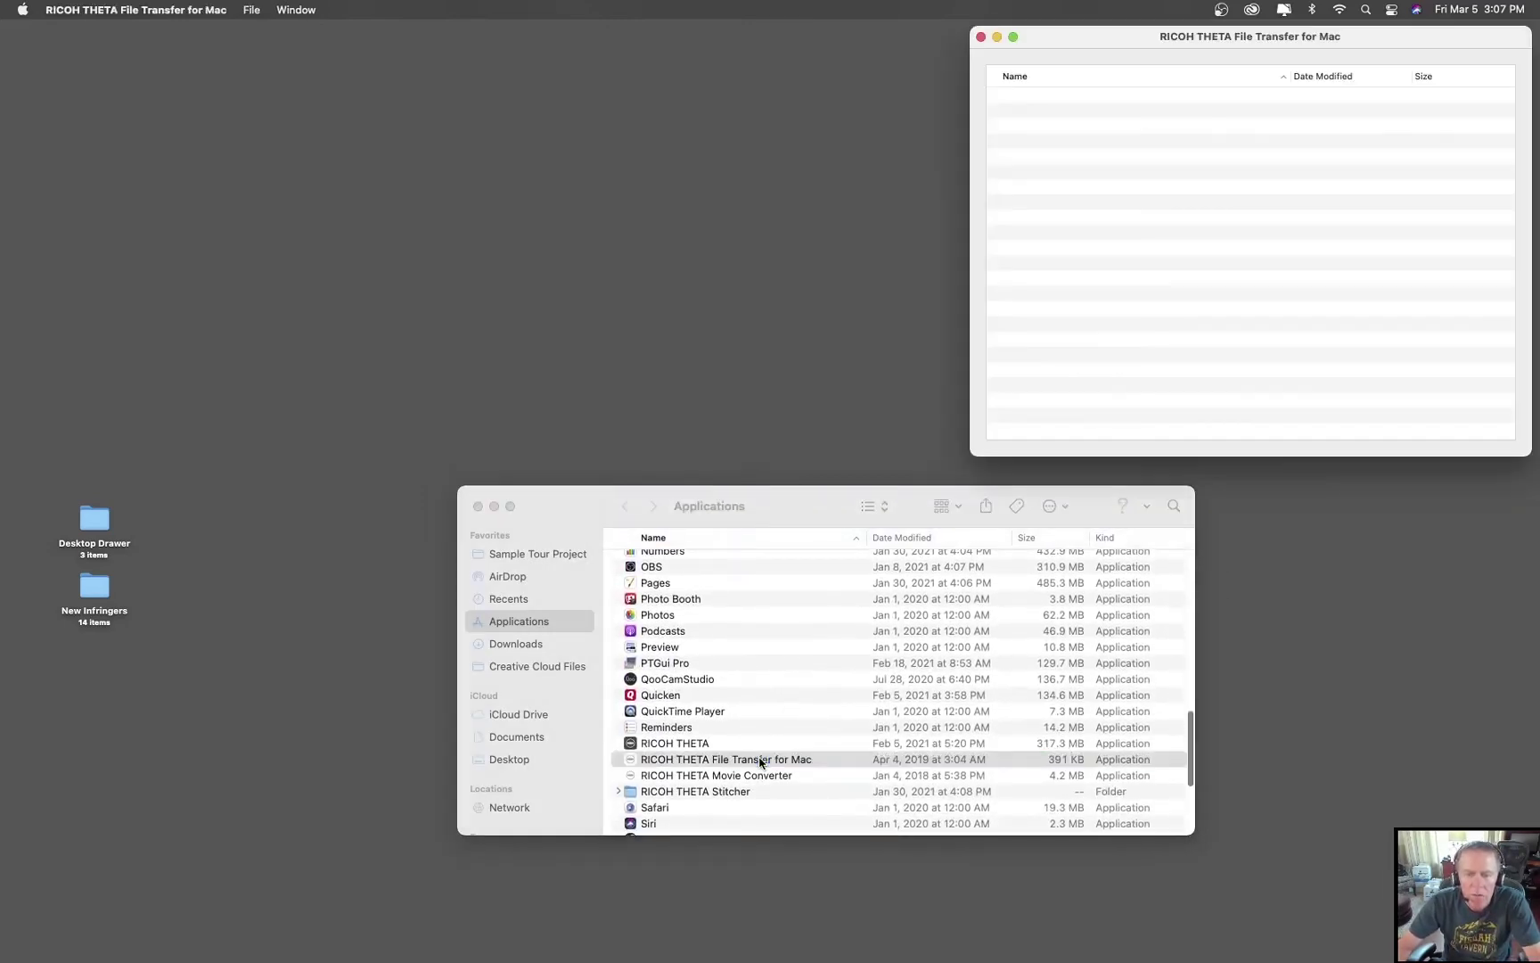
pyautogui.moveTo(1124, 42); pyautogui.dragTo(486, 51)
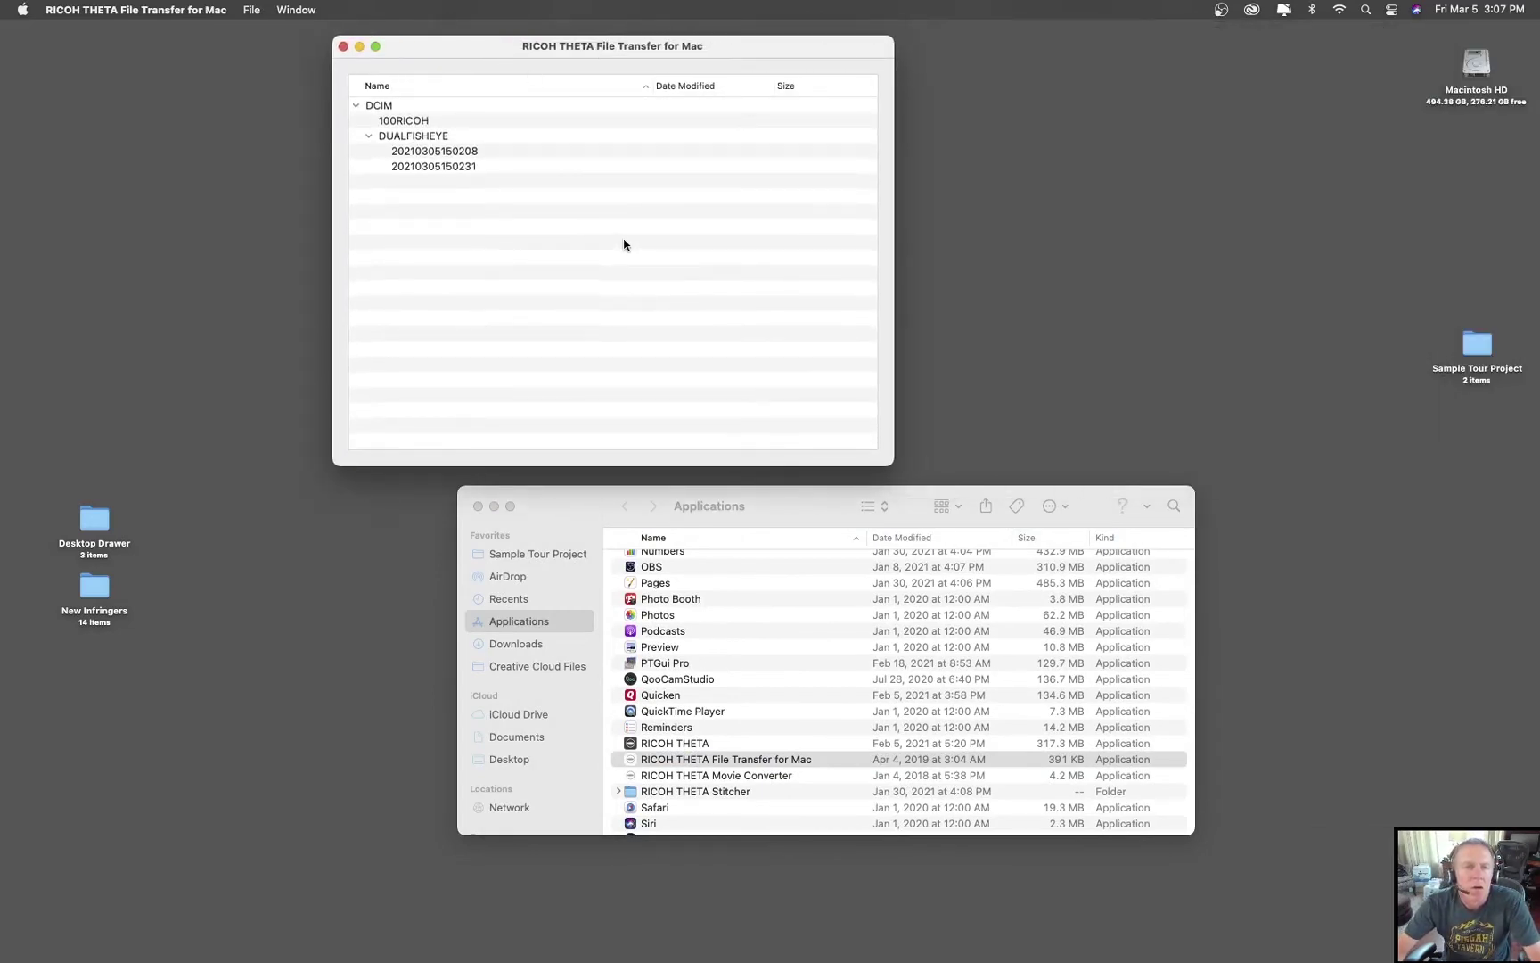
pyautogui.click(433, 154)
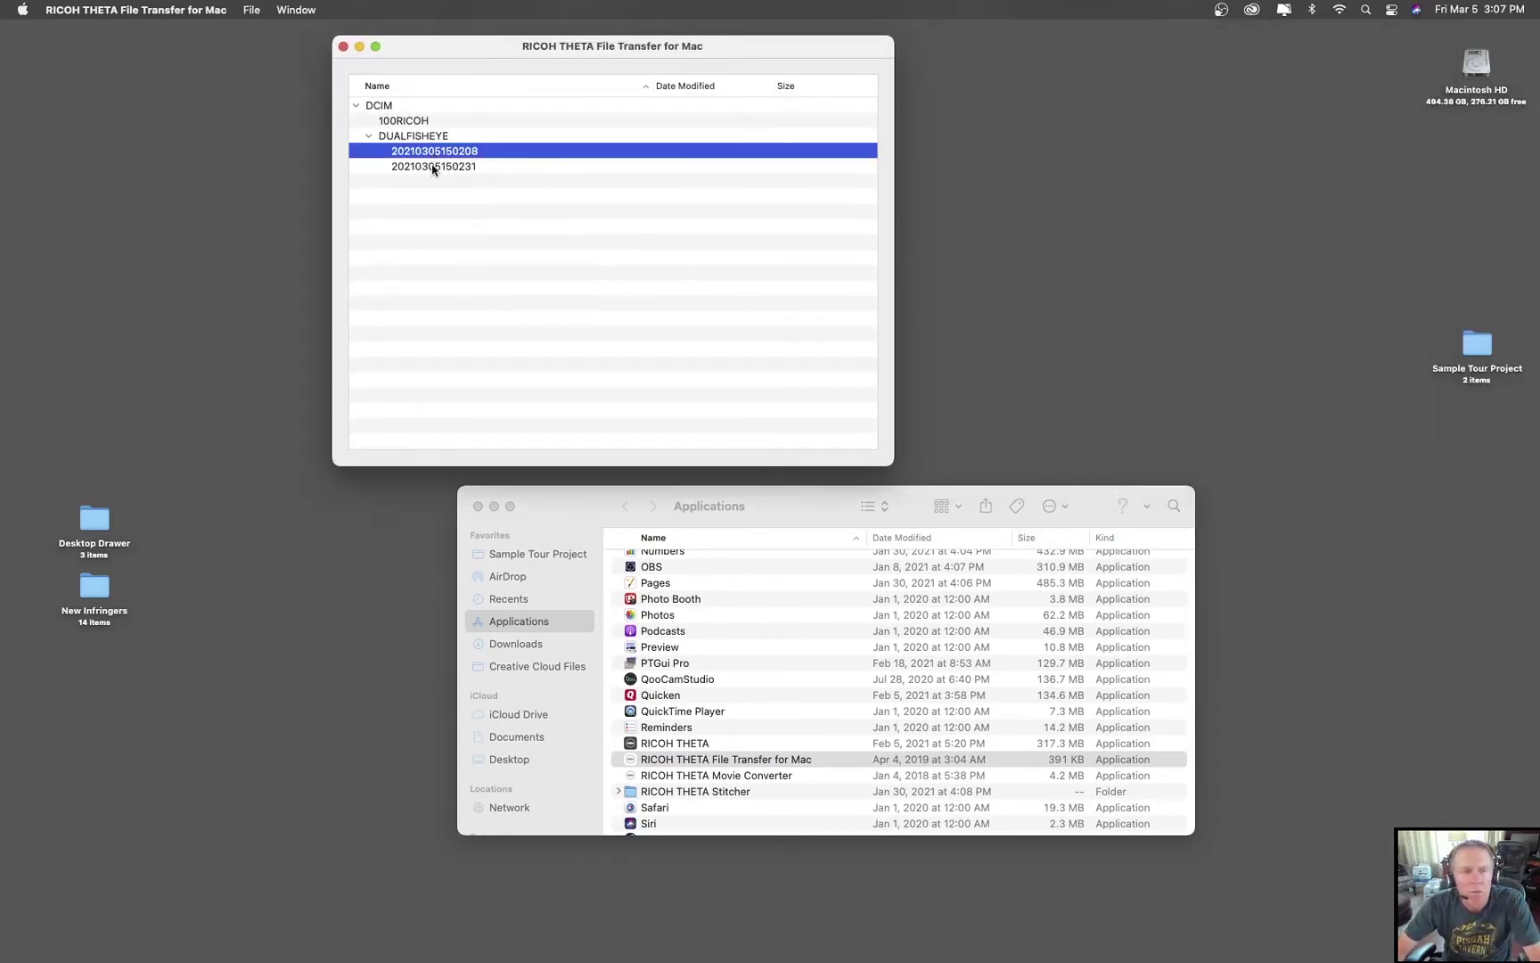
pyautogui.click(439, 168)
pyautogui.click(435, 156)
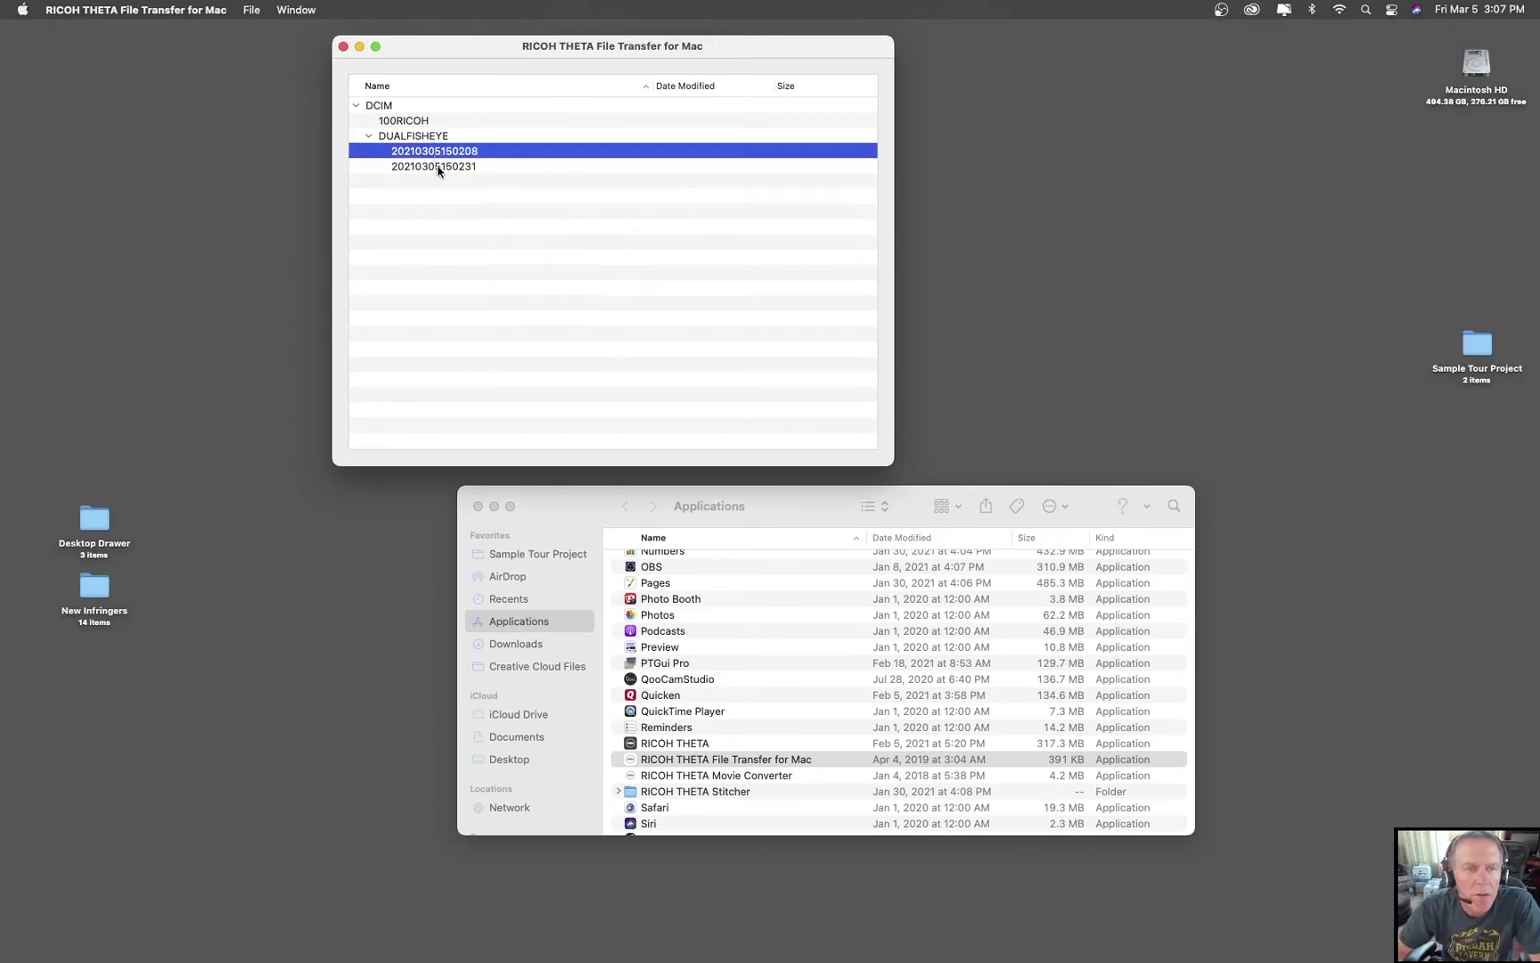
pyautogui.click(439, 168)
pyautogui.click(443, 153)
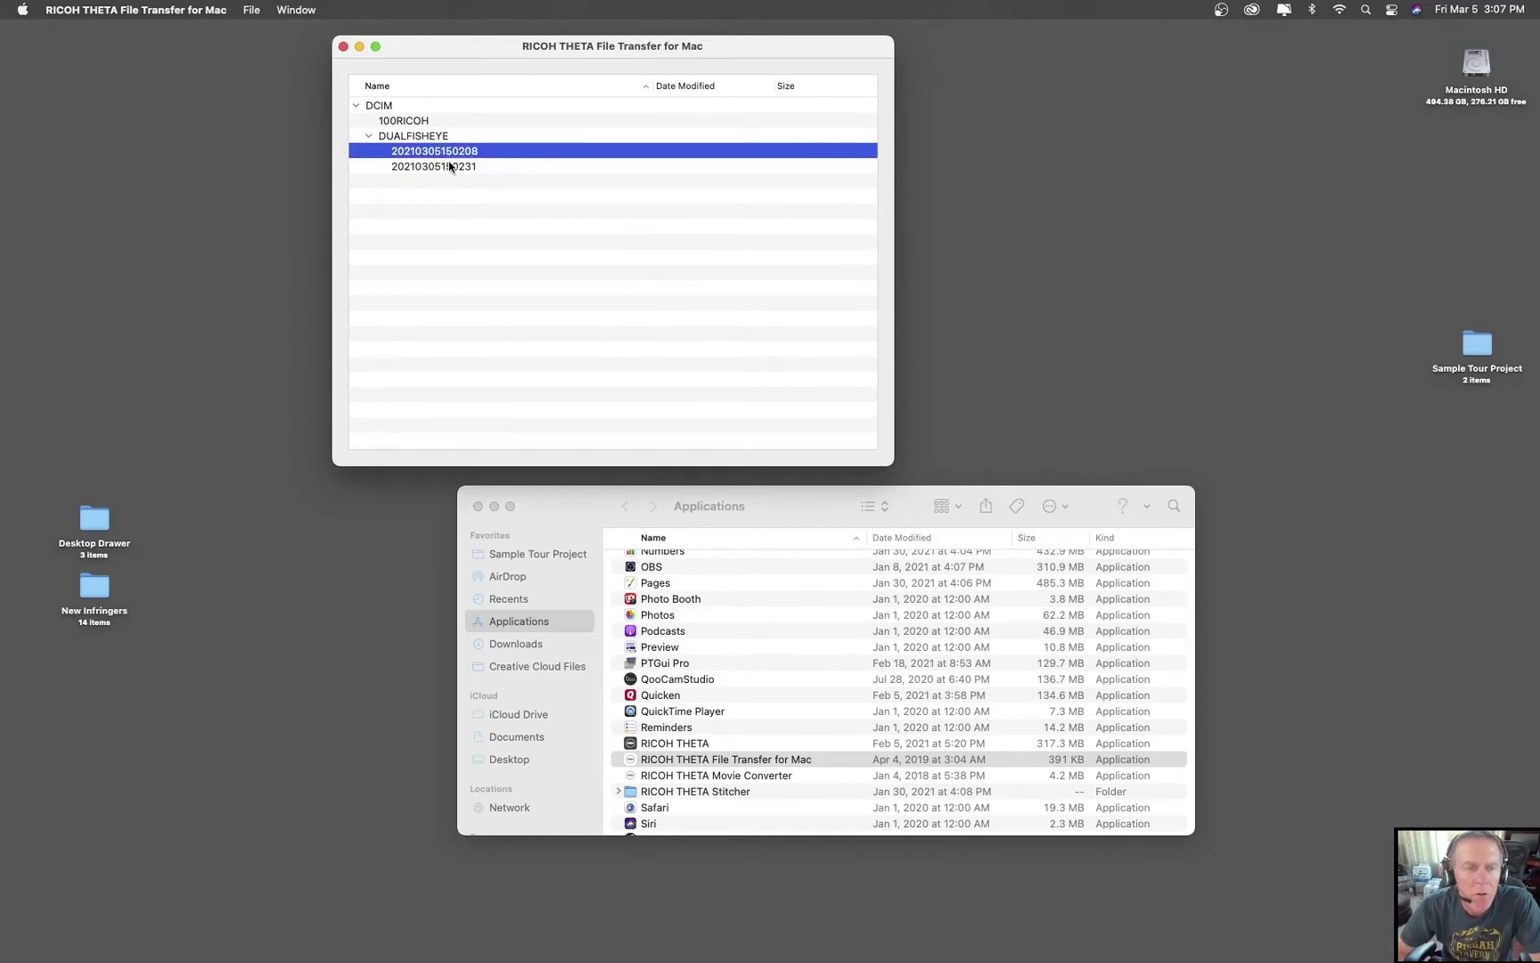
pyautogui.click(450, 167)
pyautogui.rightClick(456, 155)
pyautogui.click(439, 169)
pyautogui.click(434, 152)
pyautogui.moveTo(505, 61); pyautogui.dragTo(668, 60)
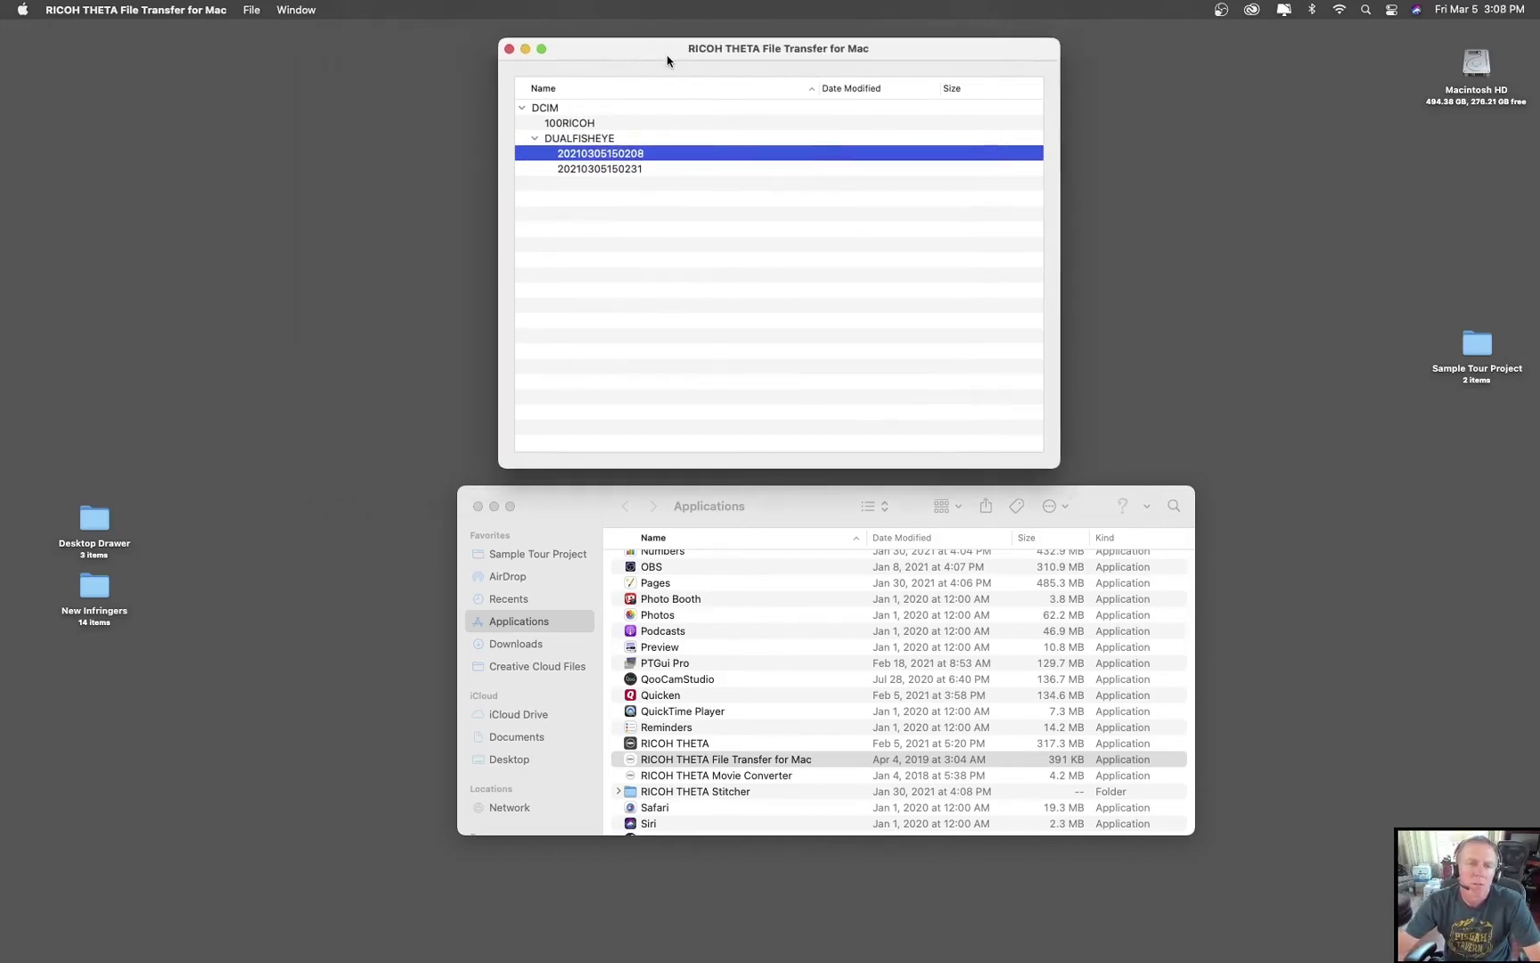
pyautogui.moveTo(658, 54); pyautogui.dragTo(659, 57)
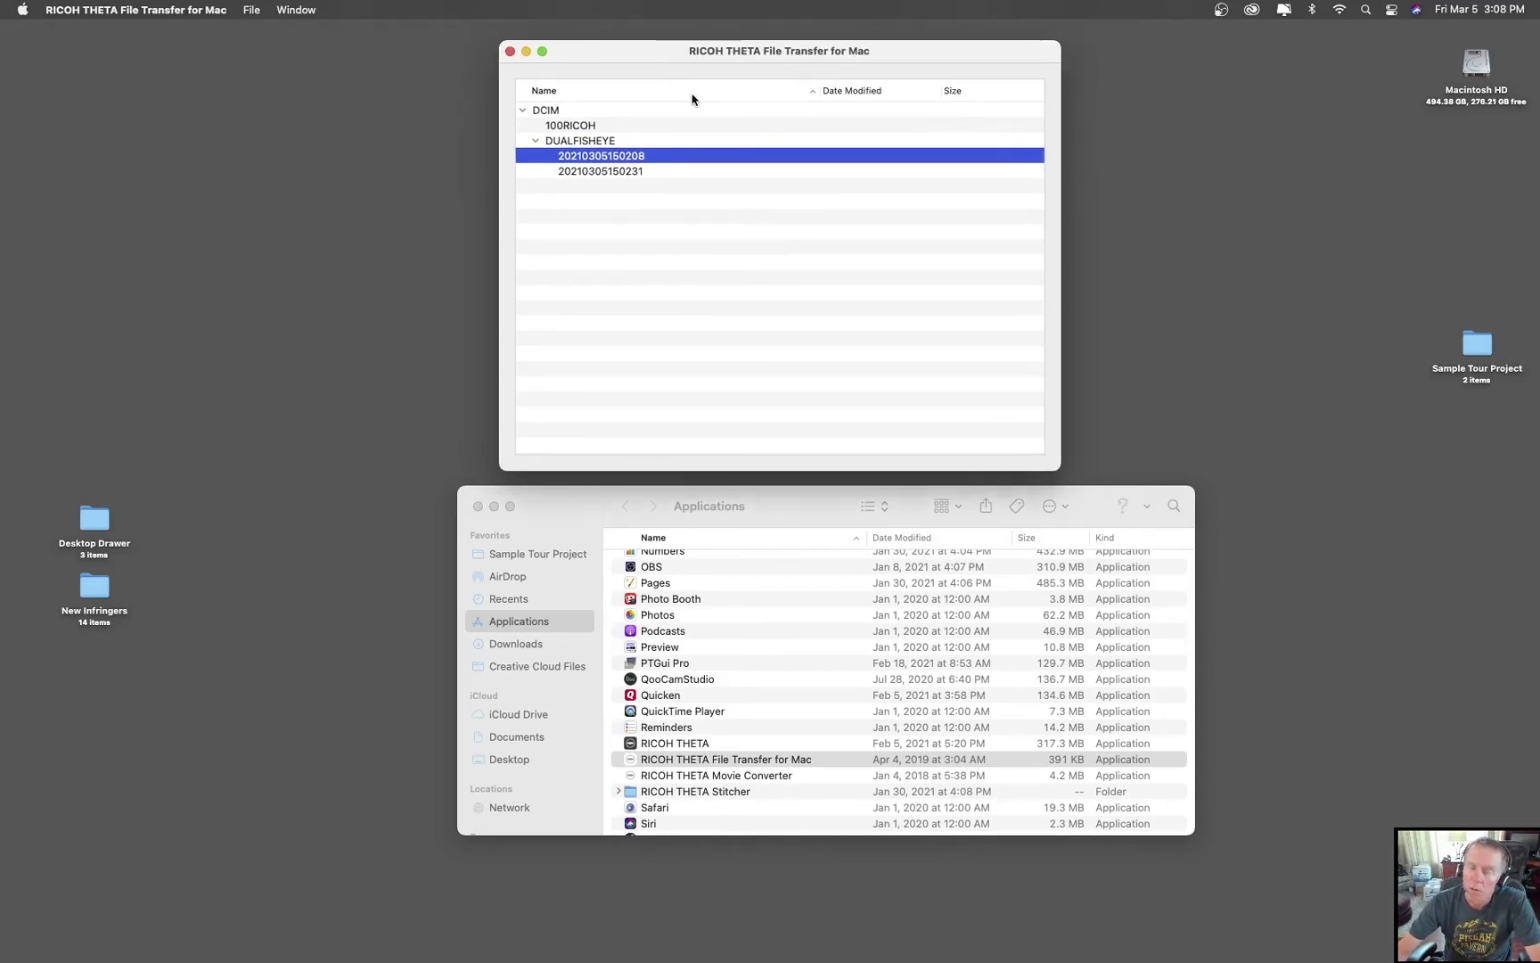
pyautogui.moveTo(629, 60); pyautogui.dragTo(643, 53)
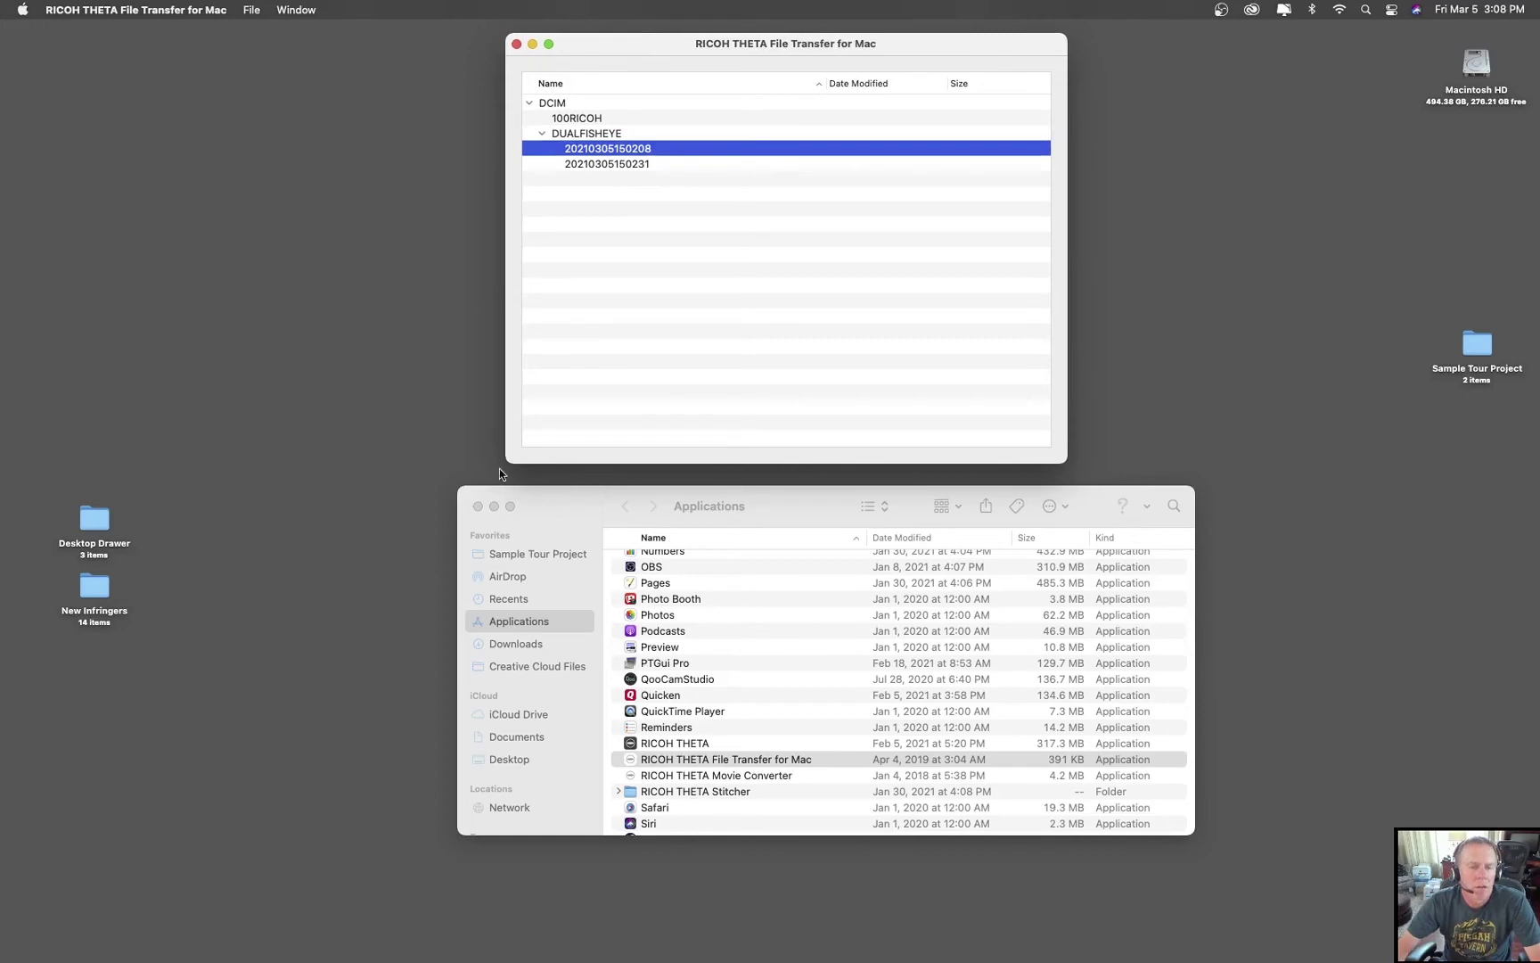
# Step: Close the Applications folder window and move the File Transfer window slightly down
pyautogui.click(478, 506)
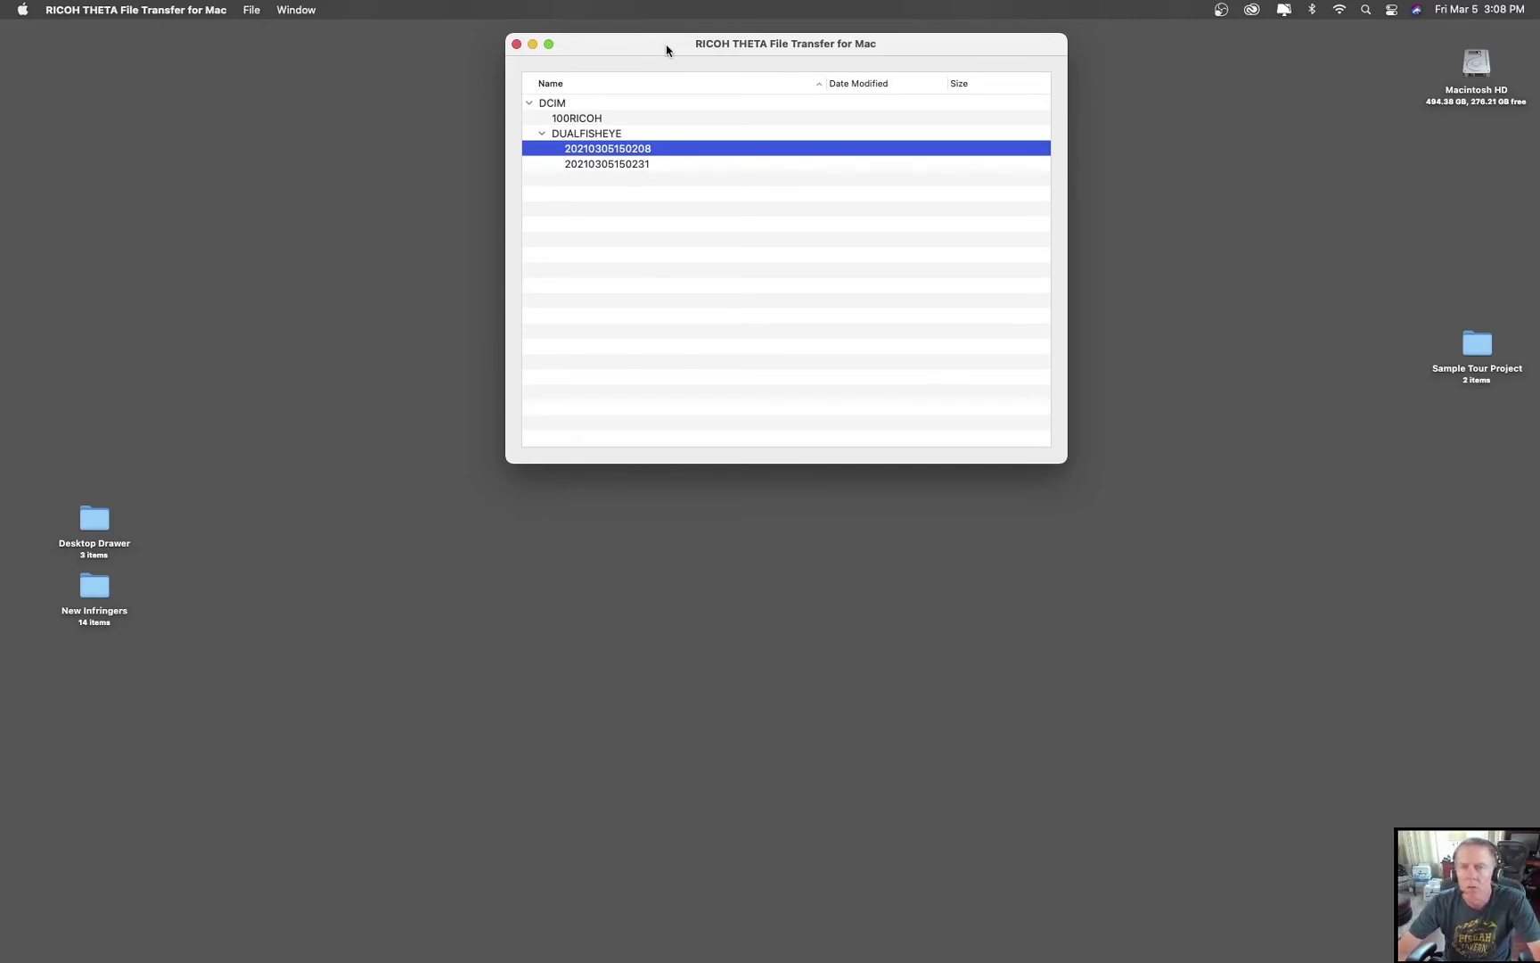
pyautogui.moveTo(667, 51); pyautogui.dragTo(660, 70)
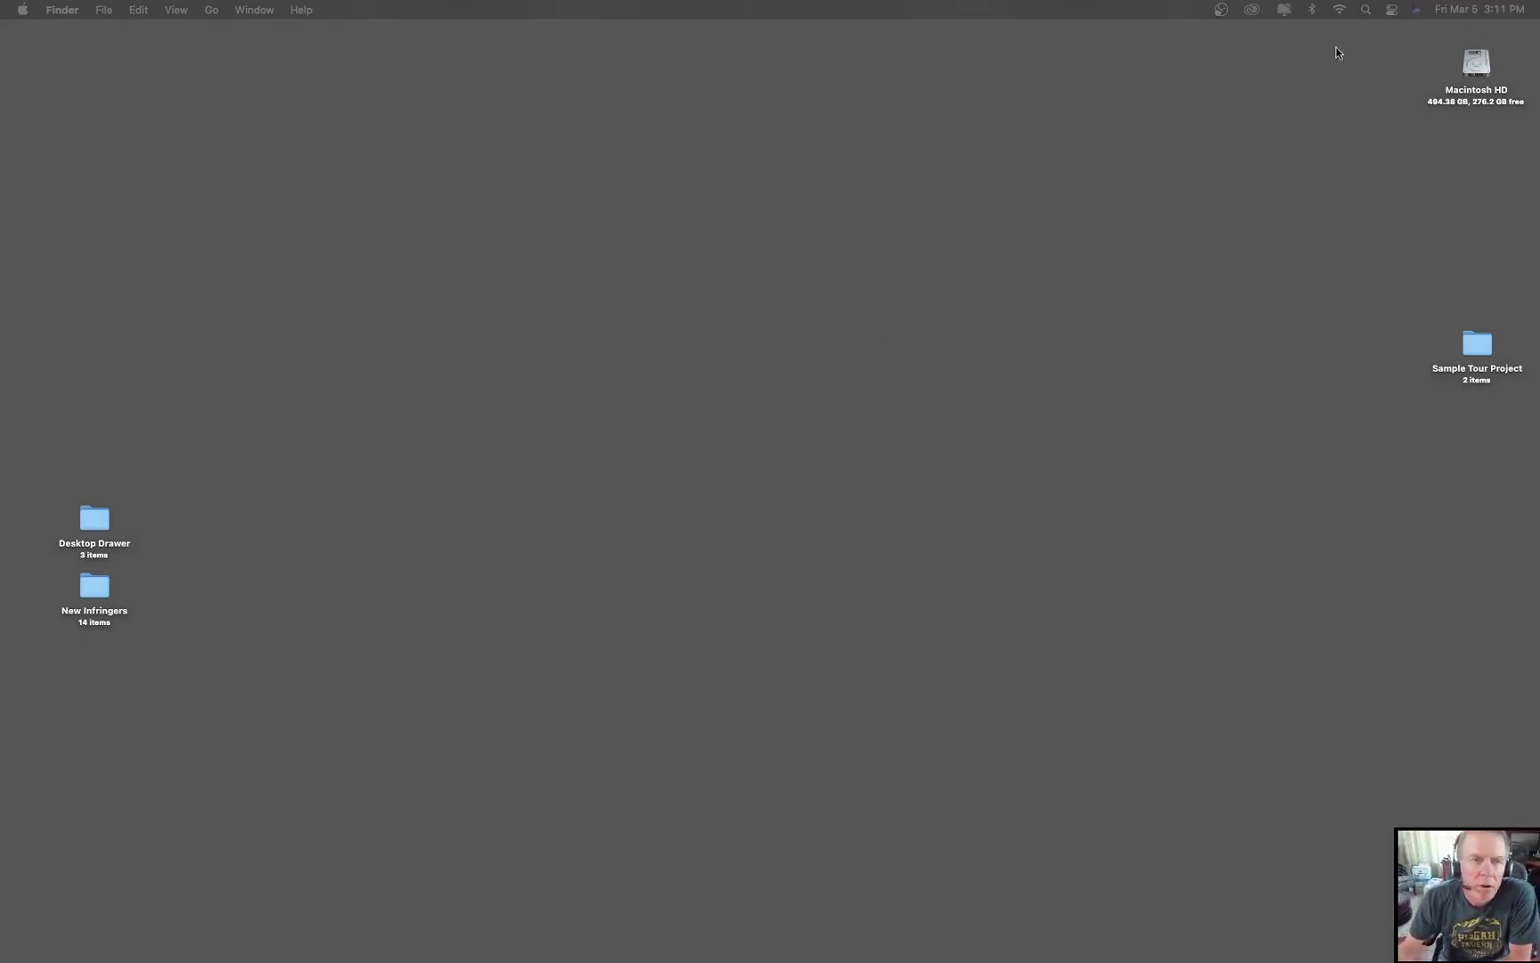
# Step: Open the Applications folder from Finder's Go menu
pyautogui.click(211, 11)
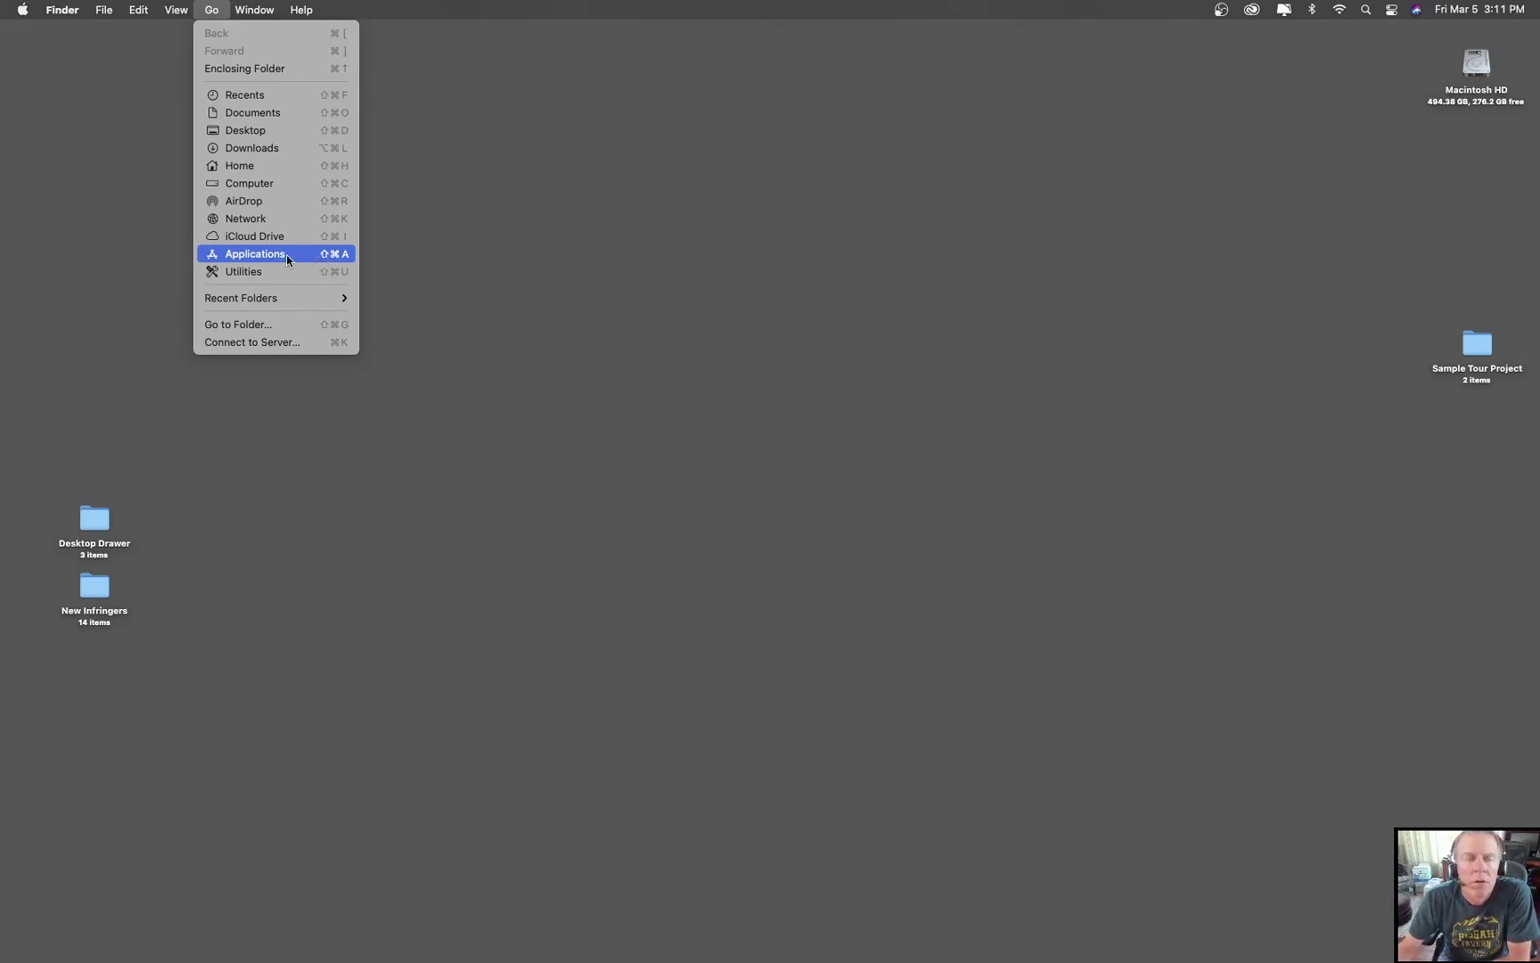
pyautogui.click(281, 257)
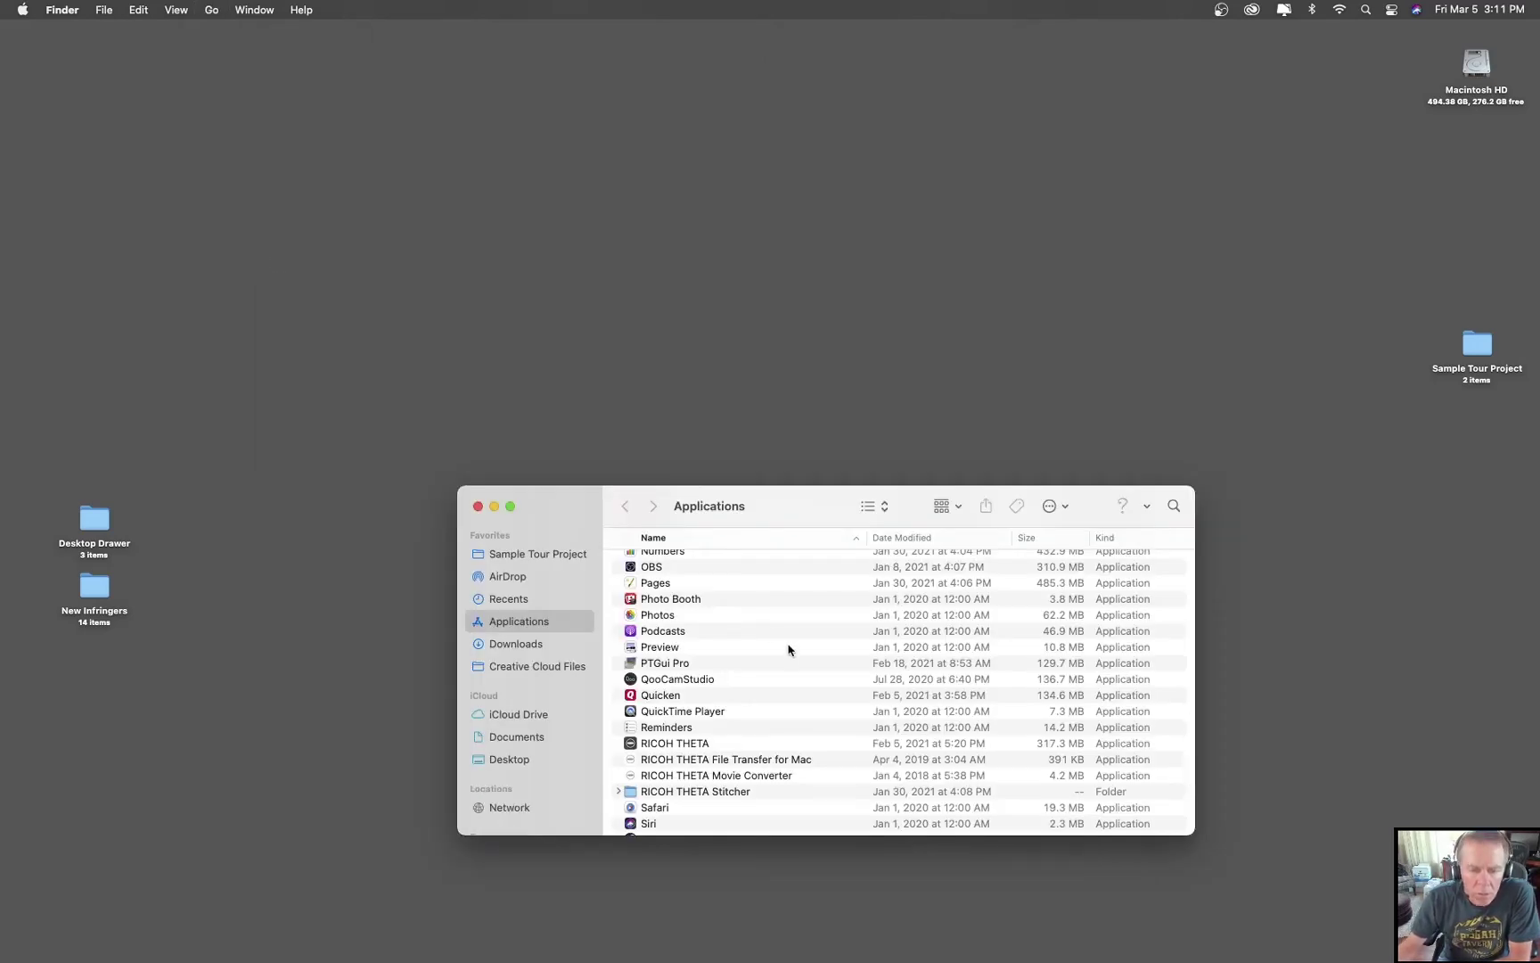
# Step: Launch RICOH THETA File Transfer and expand DCIM to show the remaining 100RICOH folder
pyautogui.doubleClick(772, 760)
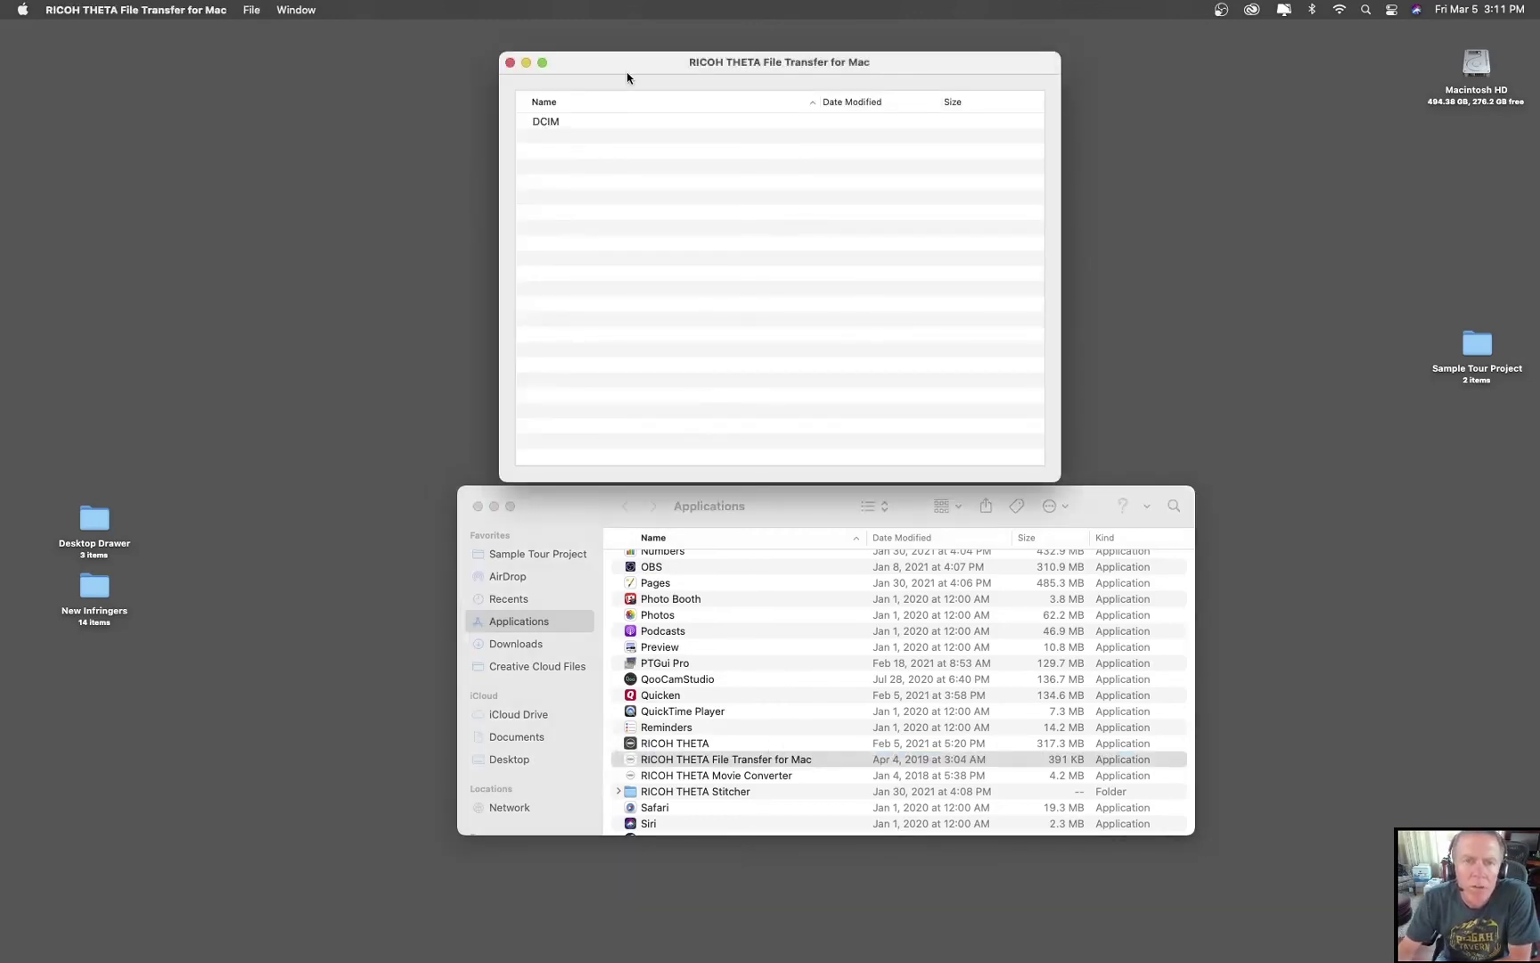
pyautogui.doubleClick(556, 125)
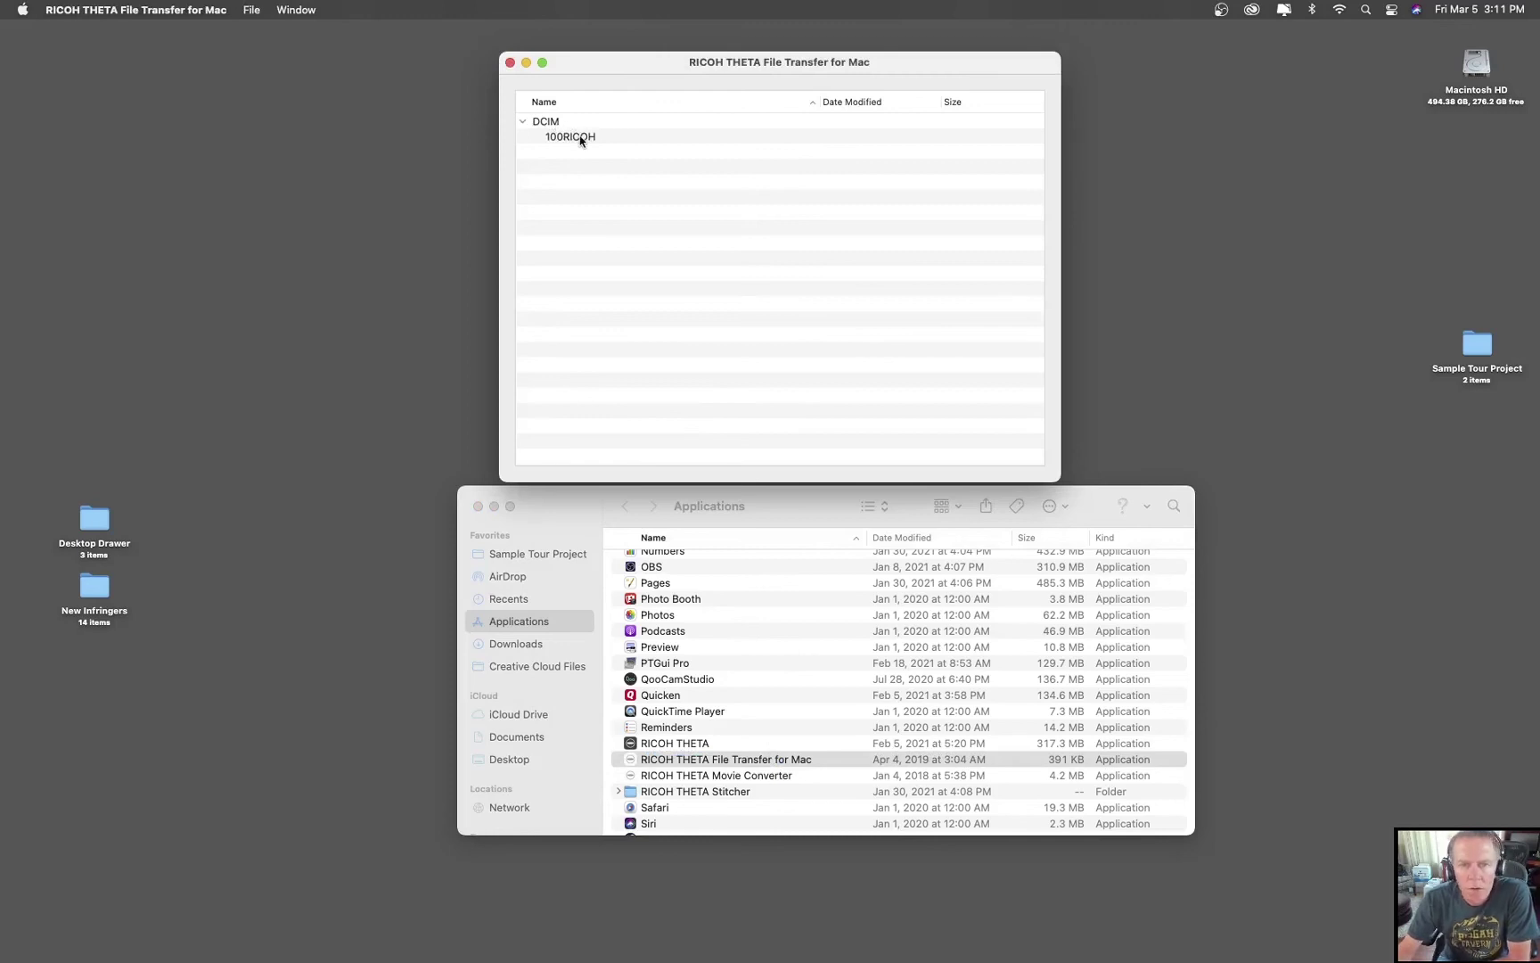